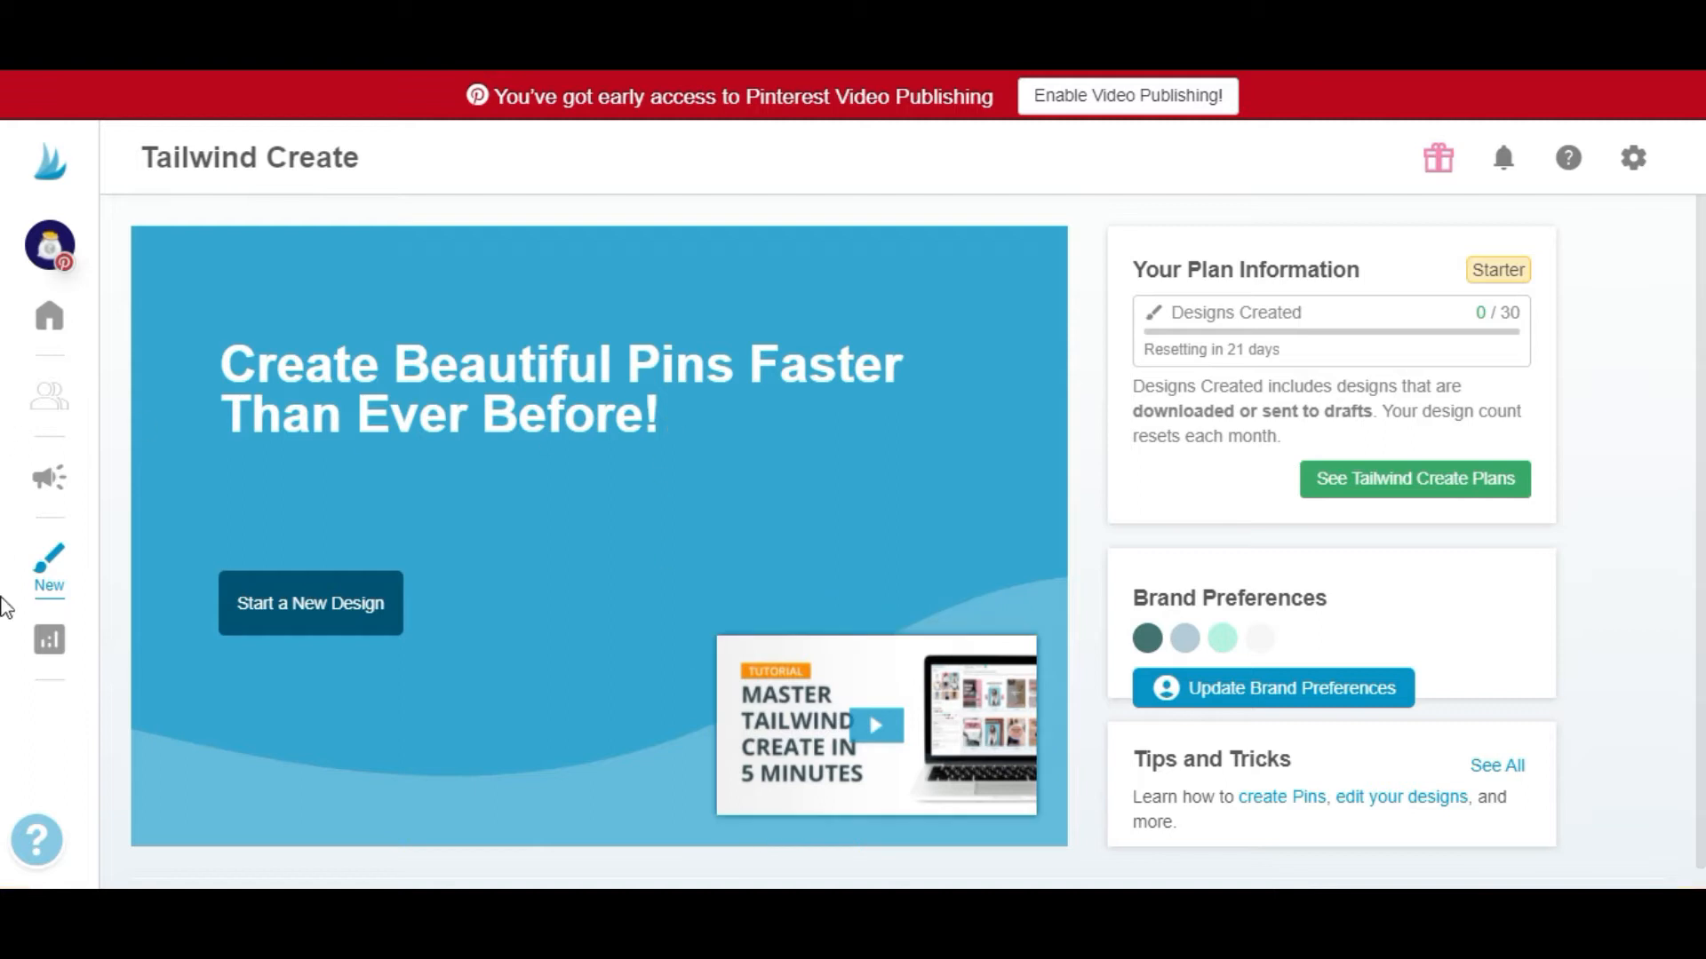
Open Tailwind Create and start a new design.
{"action": "left_click", "coordinate": [49, 582]}
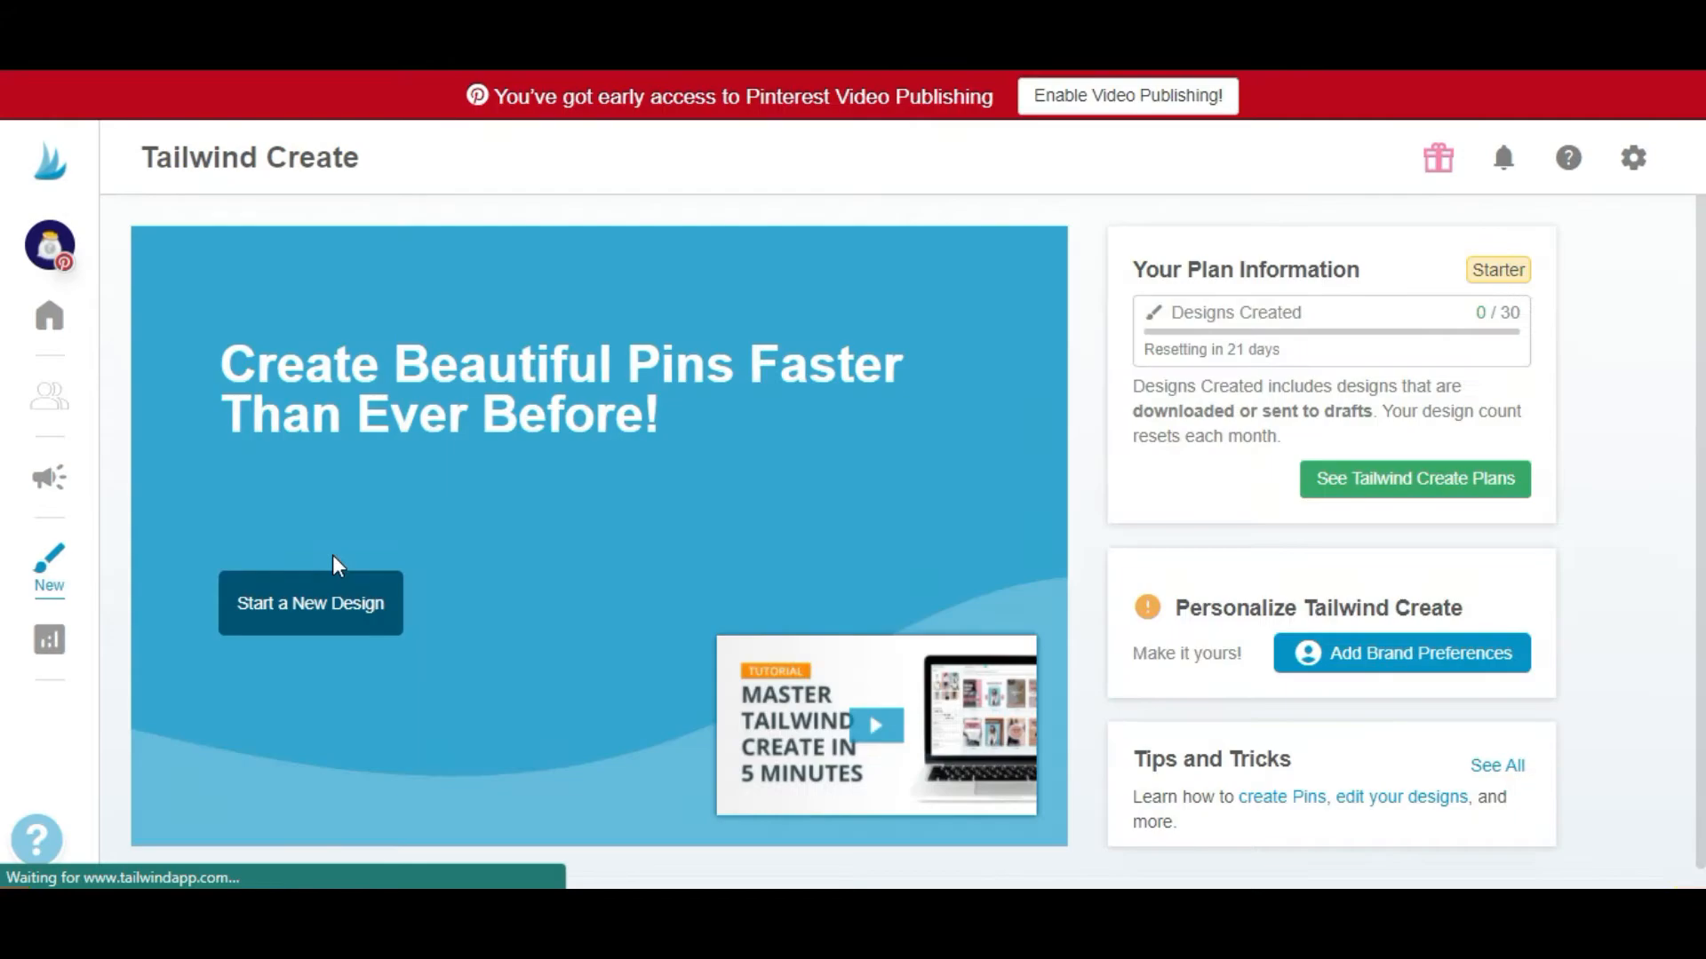
{"action": "left_click", "coordinate": [310, 613]}
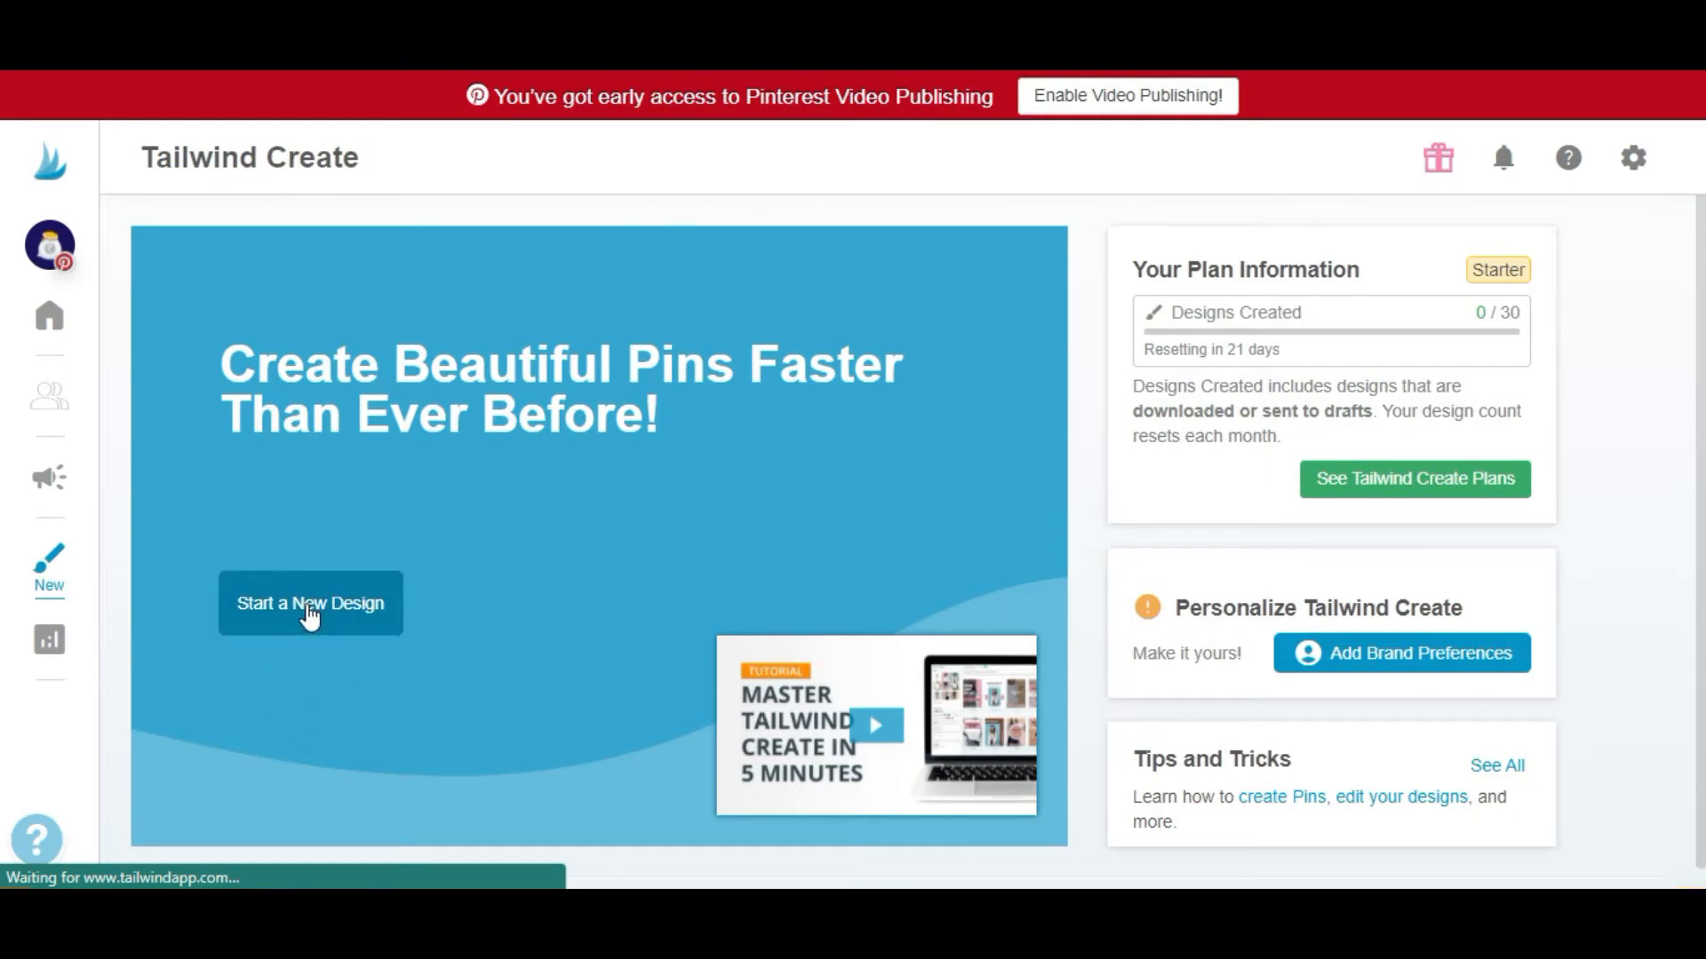
{"action": "left_click", "coordinate": [310, 613]}
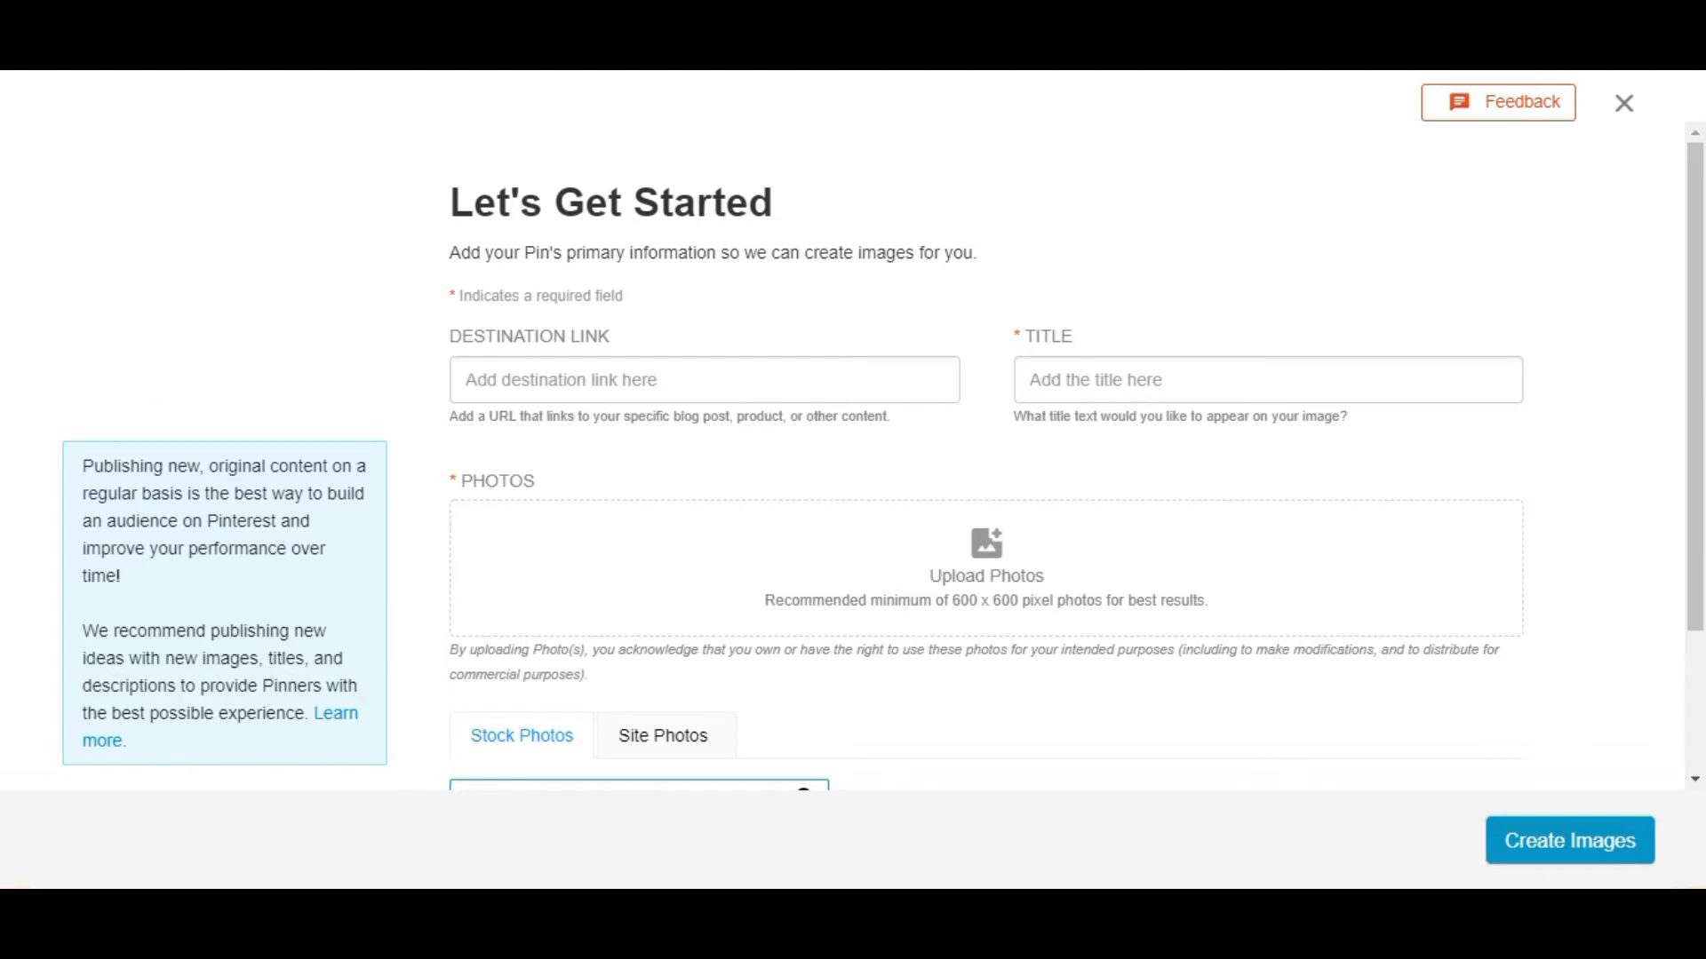
{"action": "left_click", "coordinate": [107, 5]}
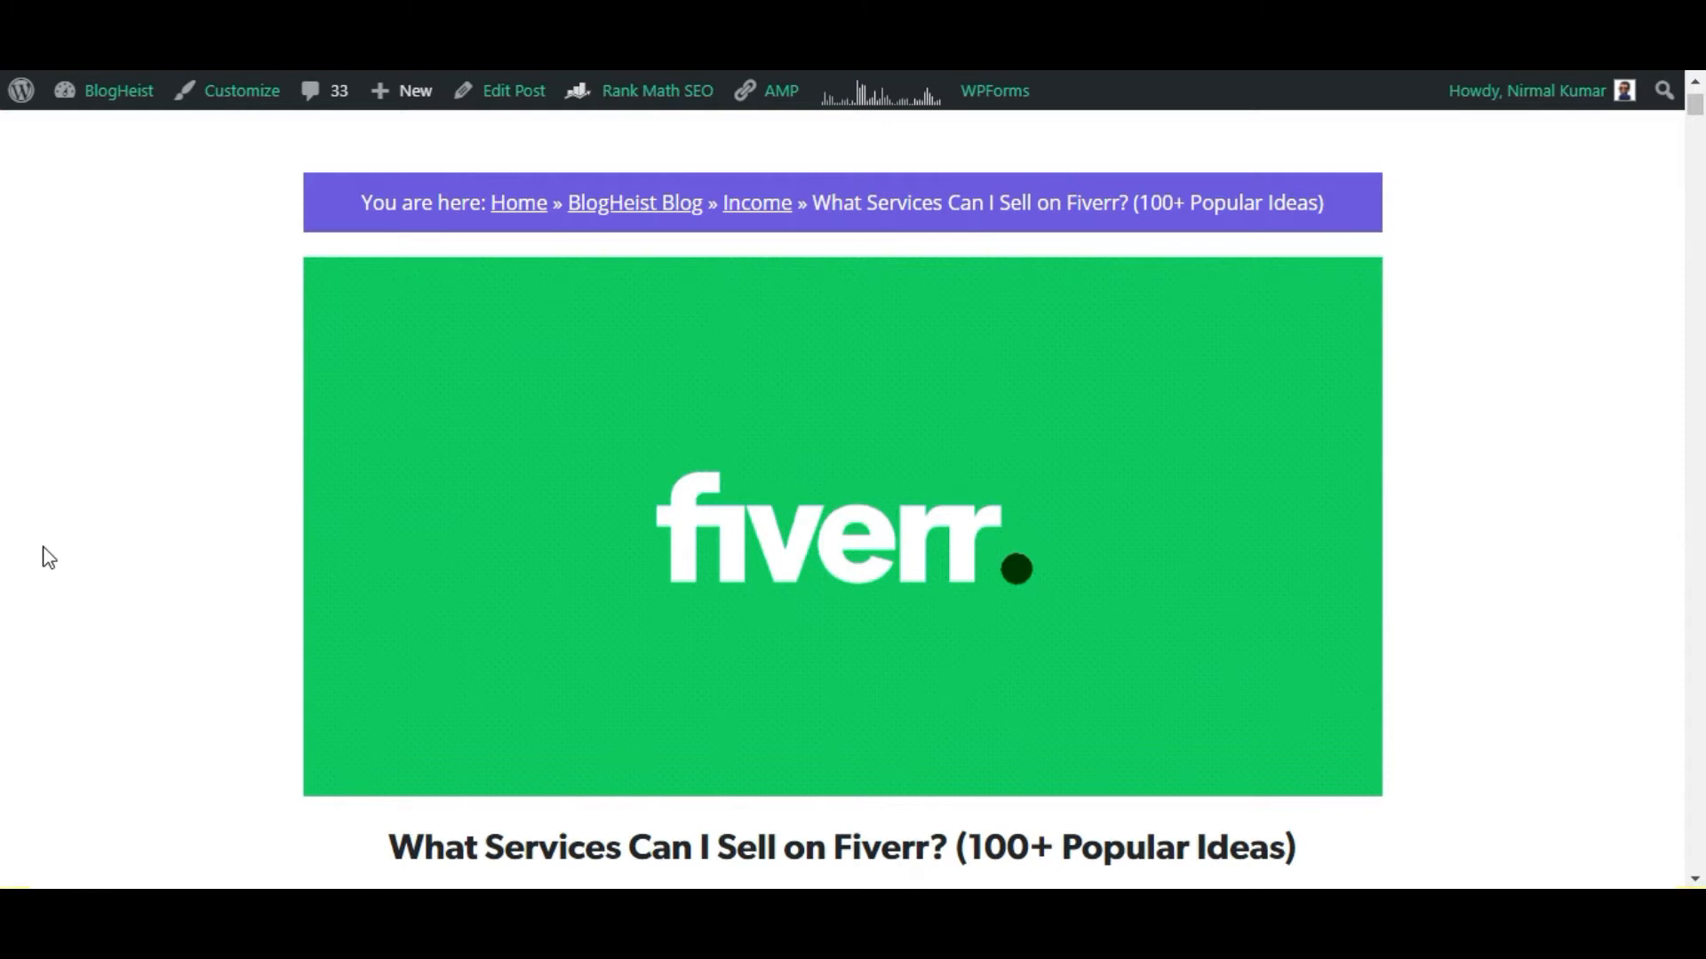
{"action": "scroll", "coordinate": [49, 558], "scroll_direction": "down", "scroll_amount": 4}
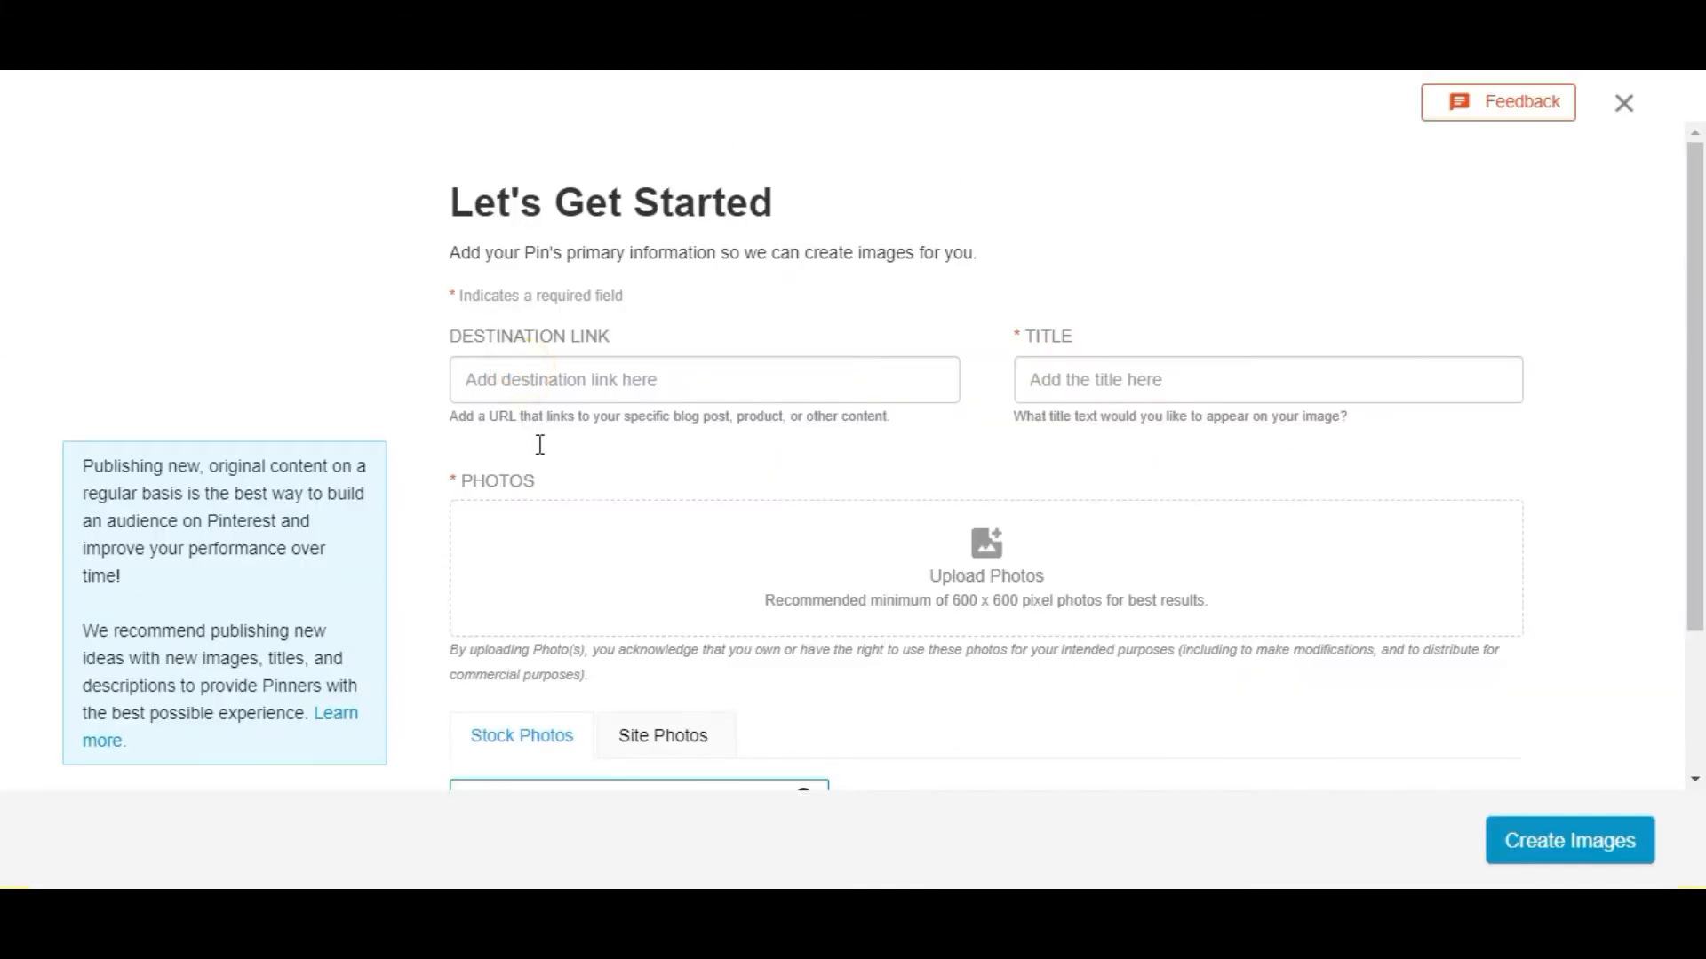
{"action": "left_click", "coordinate": [548, 379]}
{"action": "type", "text": "https://blogheist.com/what-services-can-i-sell-on-fiverr/"}
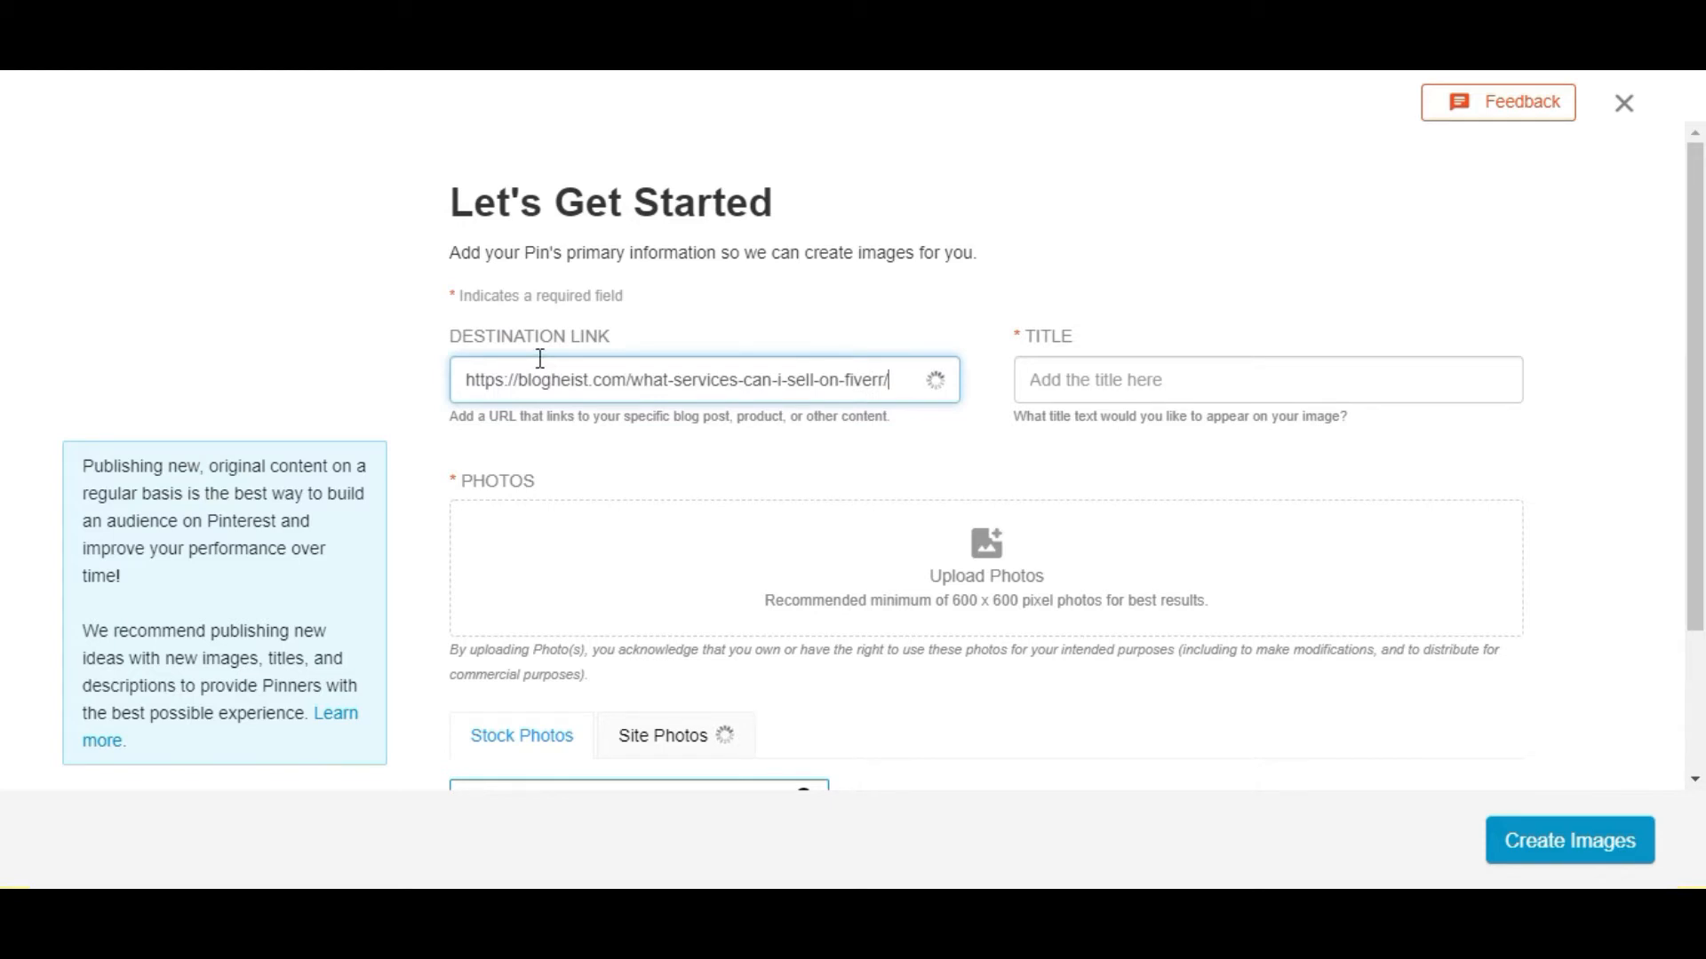
{"action": "left_click", "coordinate": [1259, 374]}
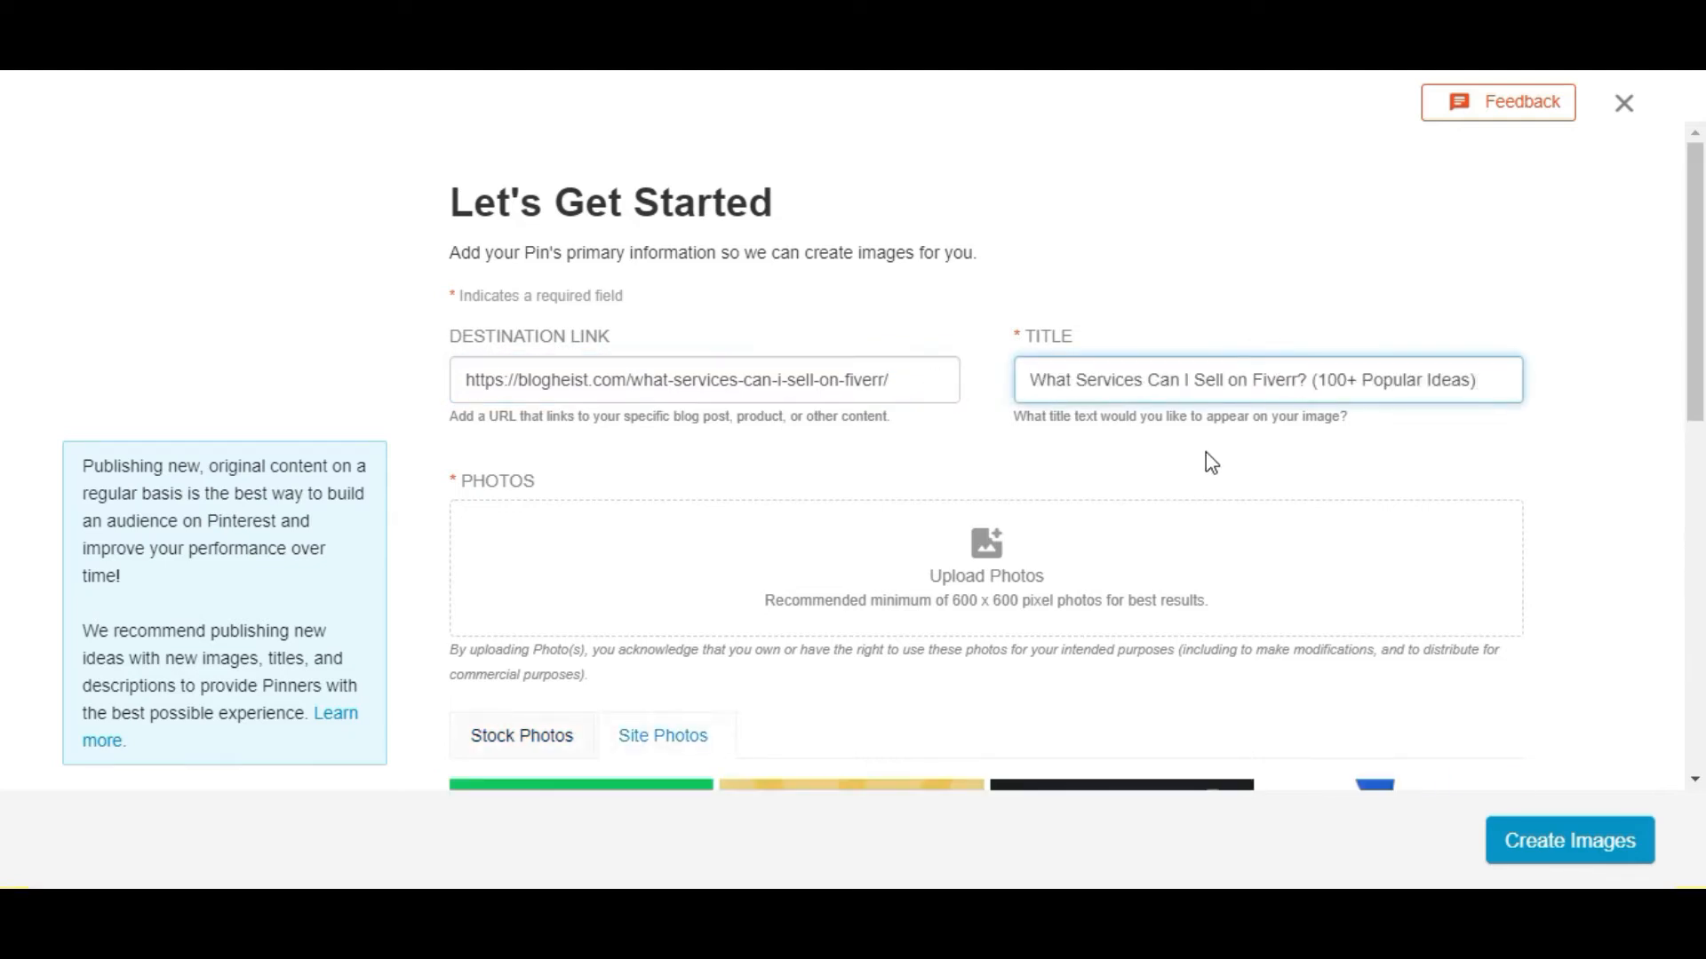
Look through the site photos taken from the linked blog post for suitable pin images.
{"action": "scroll", "coordinate": [1214, 457], "scroll_direction": "down", "scroll_amount": 4}
{"action": "scroll", "coordinate": [840, 710], "scroll_direction": "up", "scroll_amount": 4}
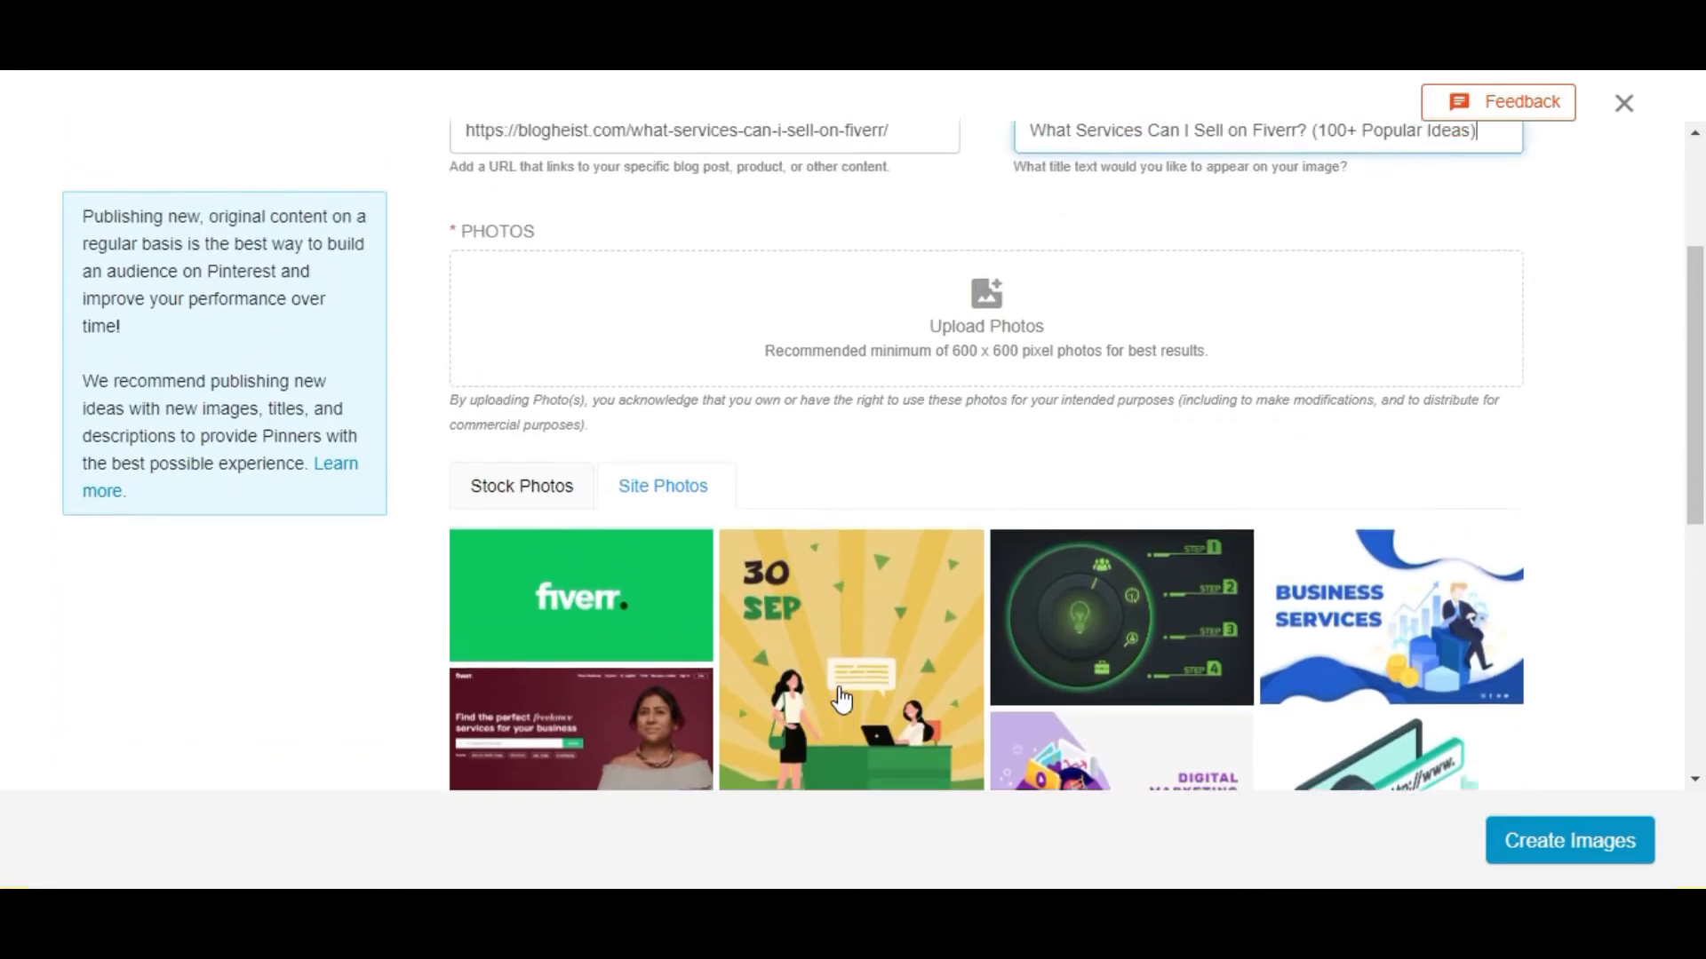
{"action": "scroll", "coordinate": [445, 490], "scroll_direction": "down", "scroll_amount": 1}
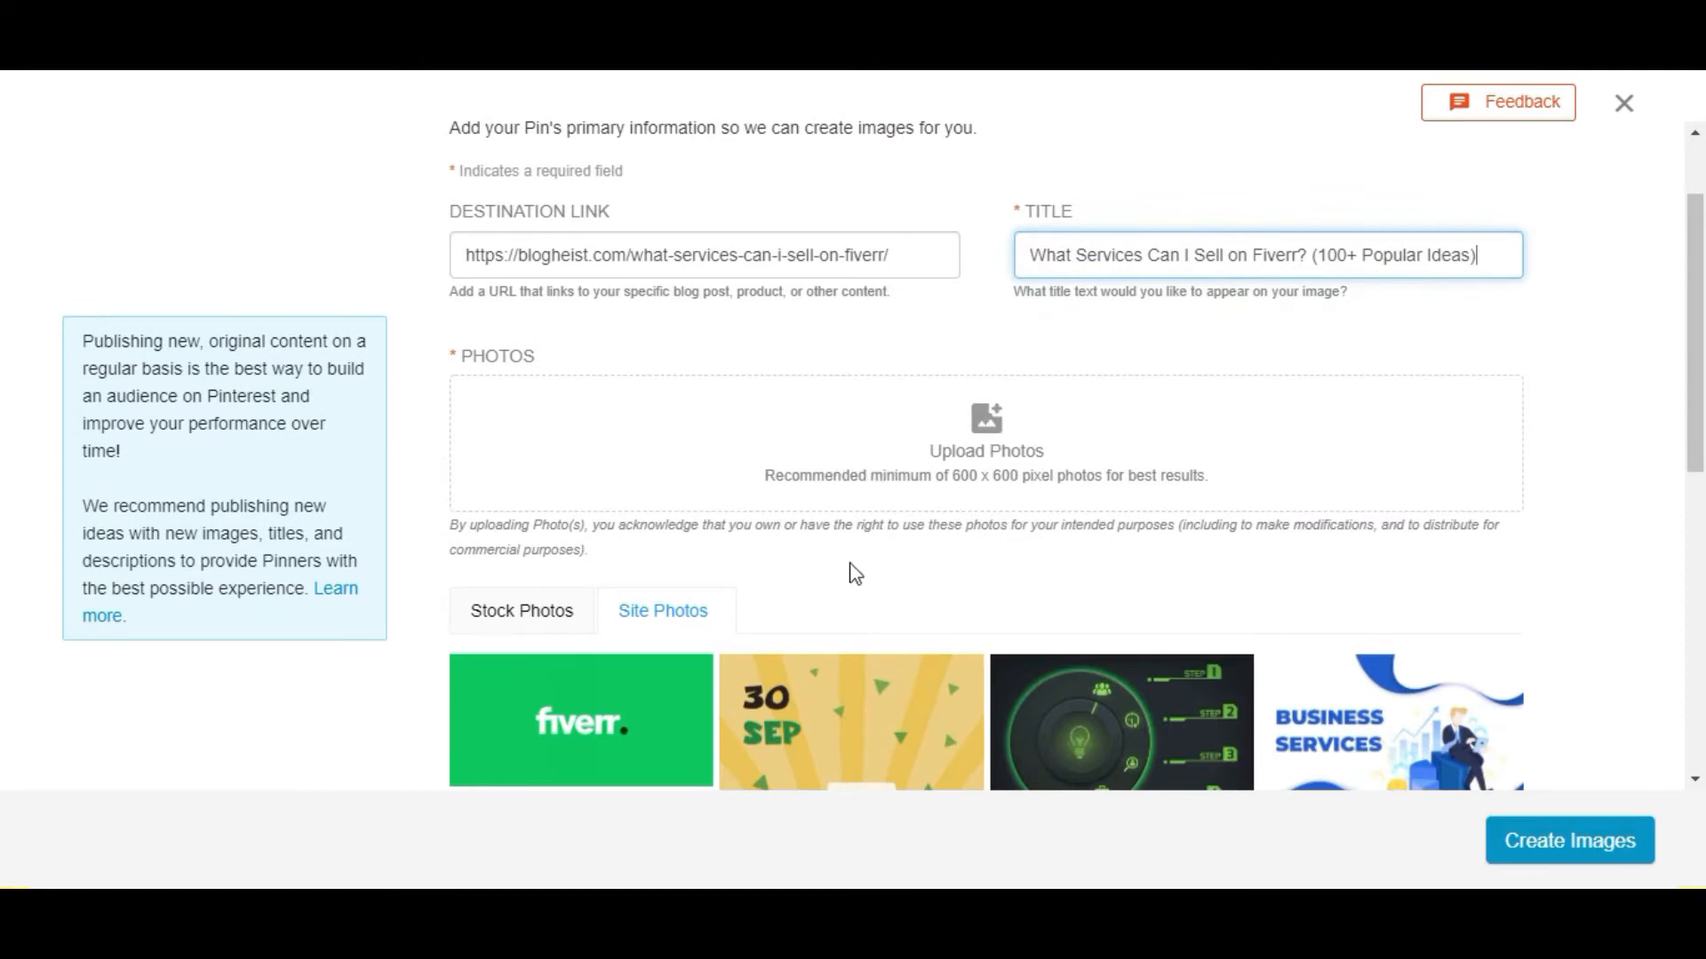
{"action": "scroll", "coordinate": [846, 552], "scroll_direction": "down", "scroll_amount": 2}
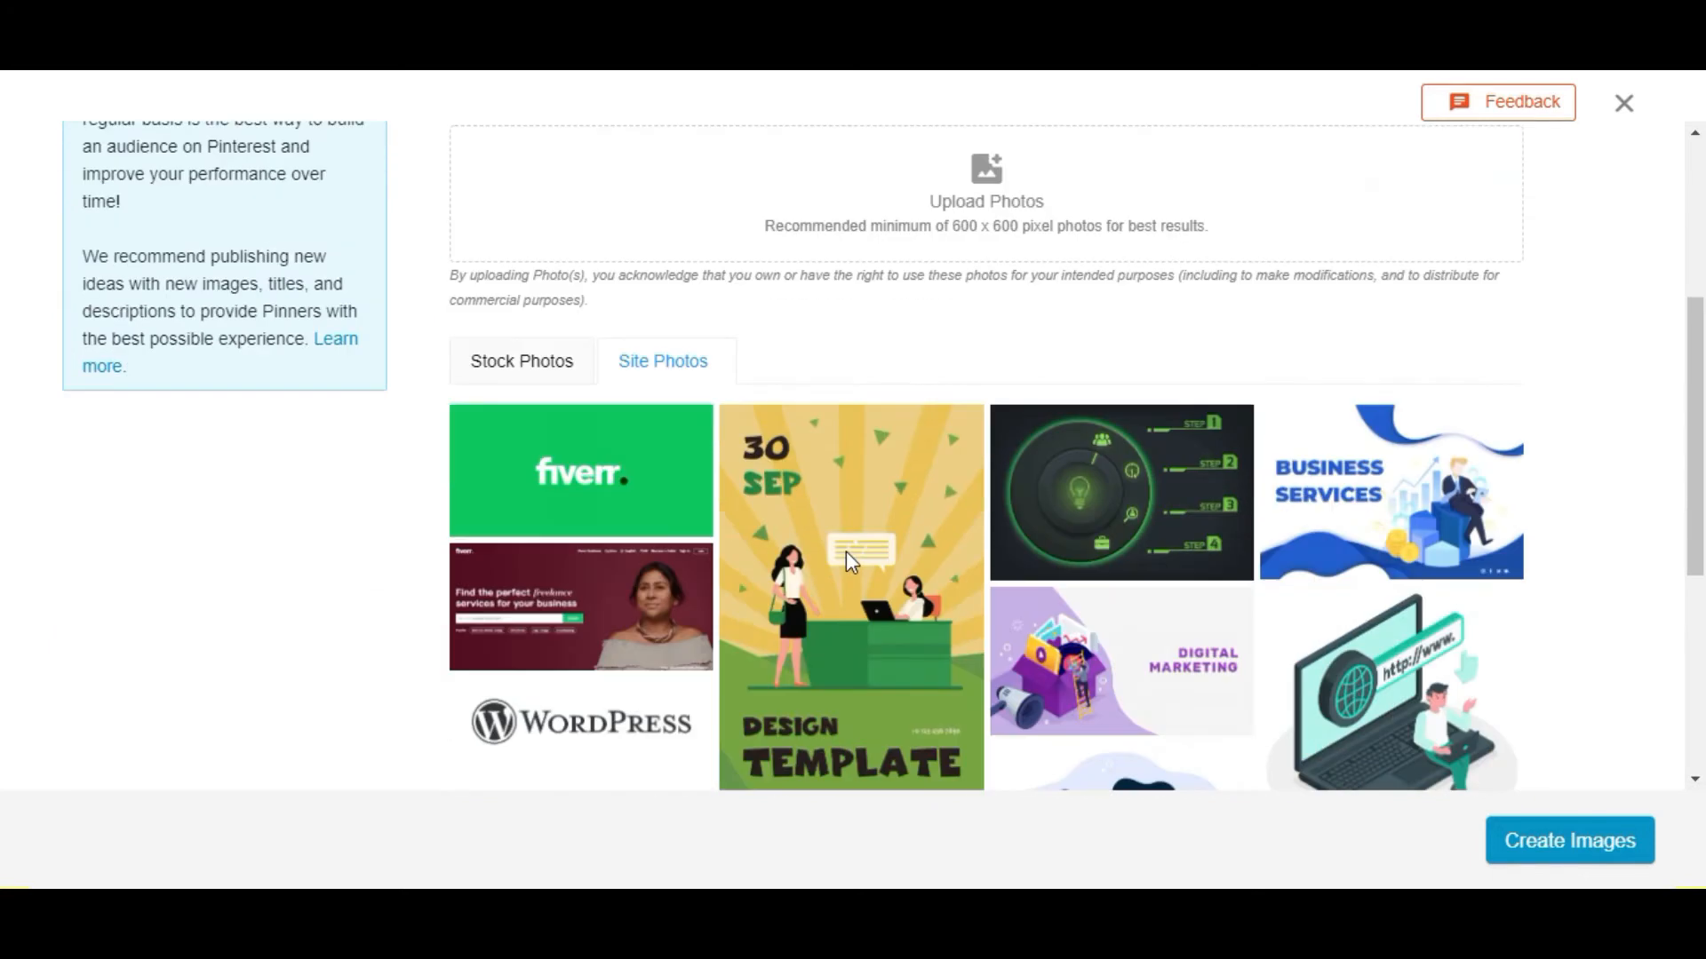
{"action": "scroll", "coordinate": [910, 672], "scroll_direction": "down", "scroll_amount": 2}
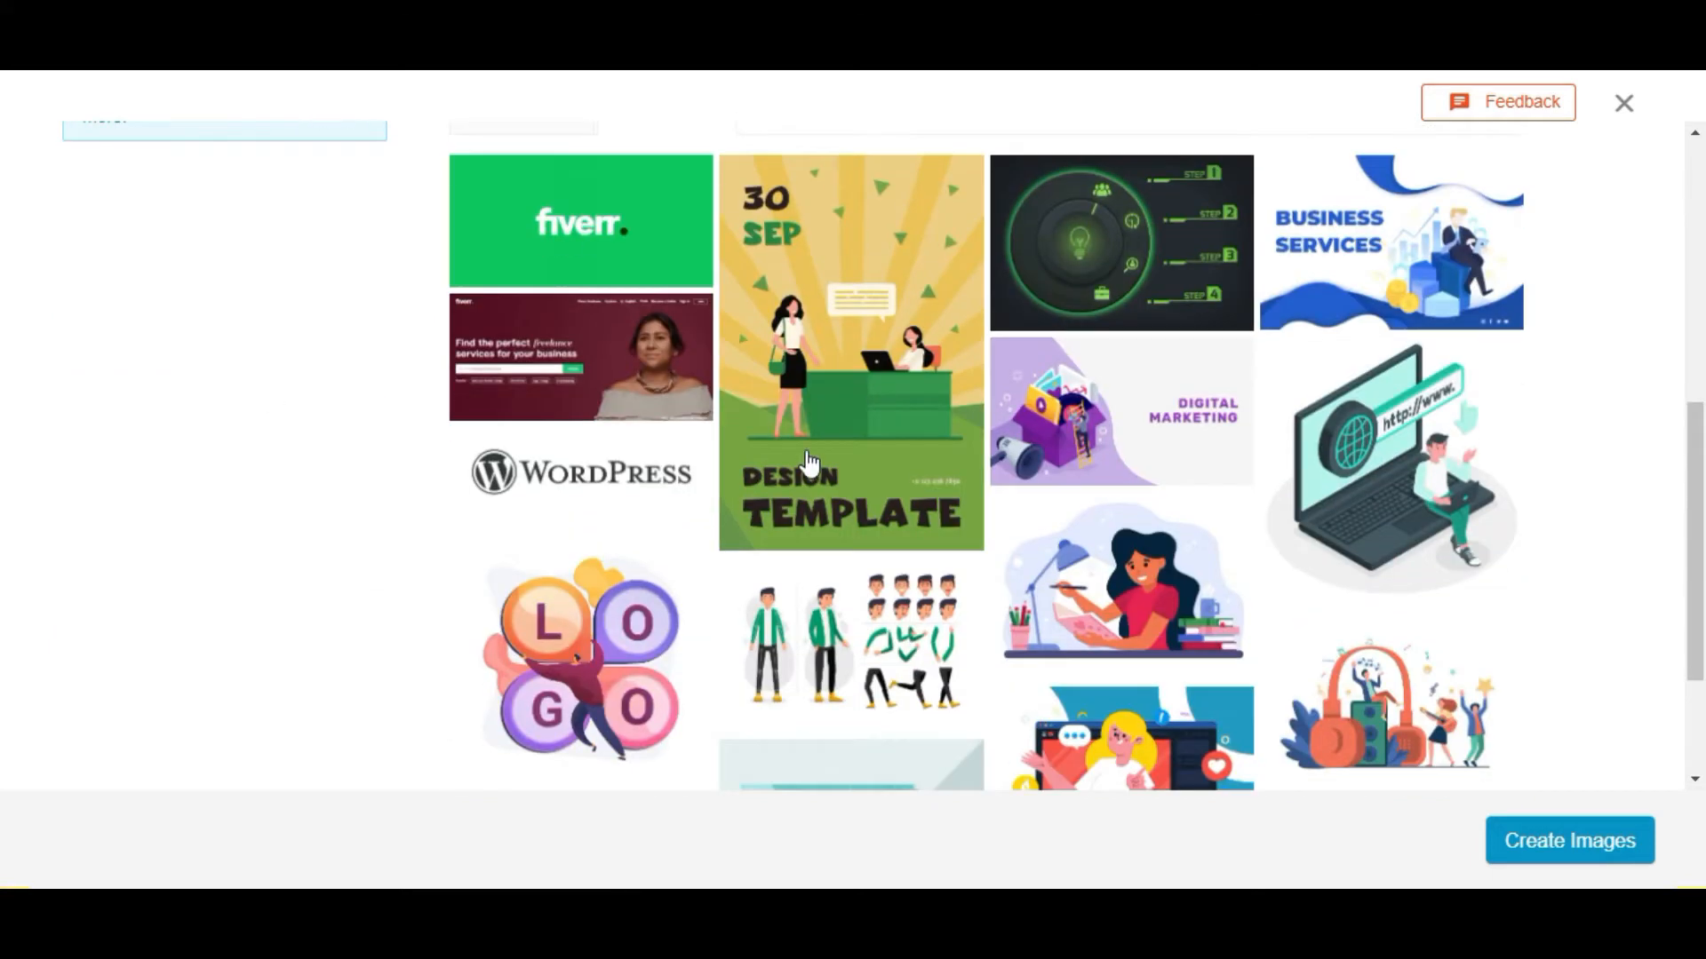
{"action": "scroll", "coordinate": [266, 396], "scroll_direction": "up", "scroll_amount": 1}
{"action": "scroll", "coordinate": [720, 437], "scroll_direction": "down", "scroll_amount": 1}
{"action": "scroll", "coordinate": [622, 639], "scroll_direction": "down", "scroll_amount": 2}
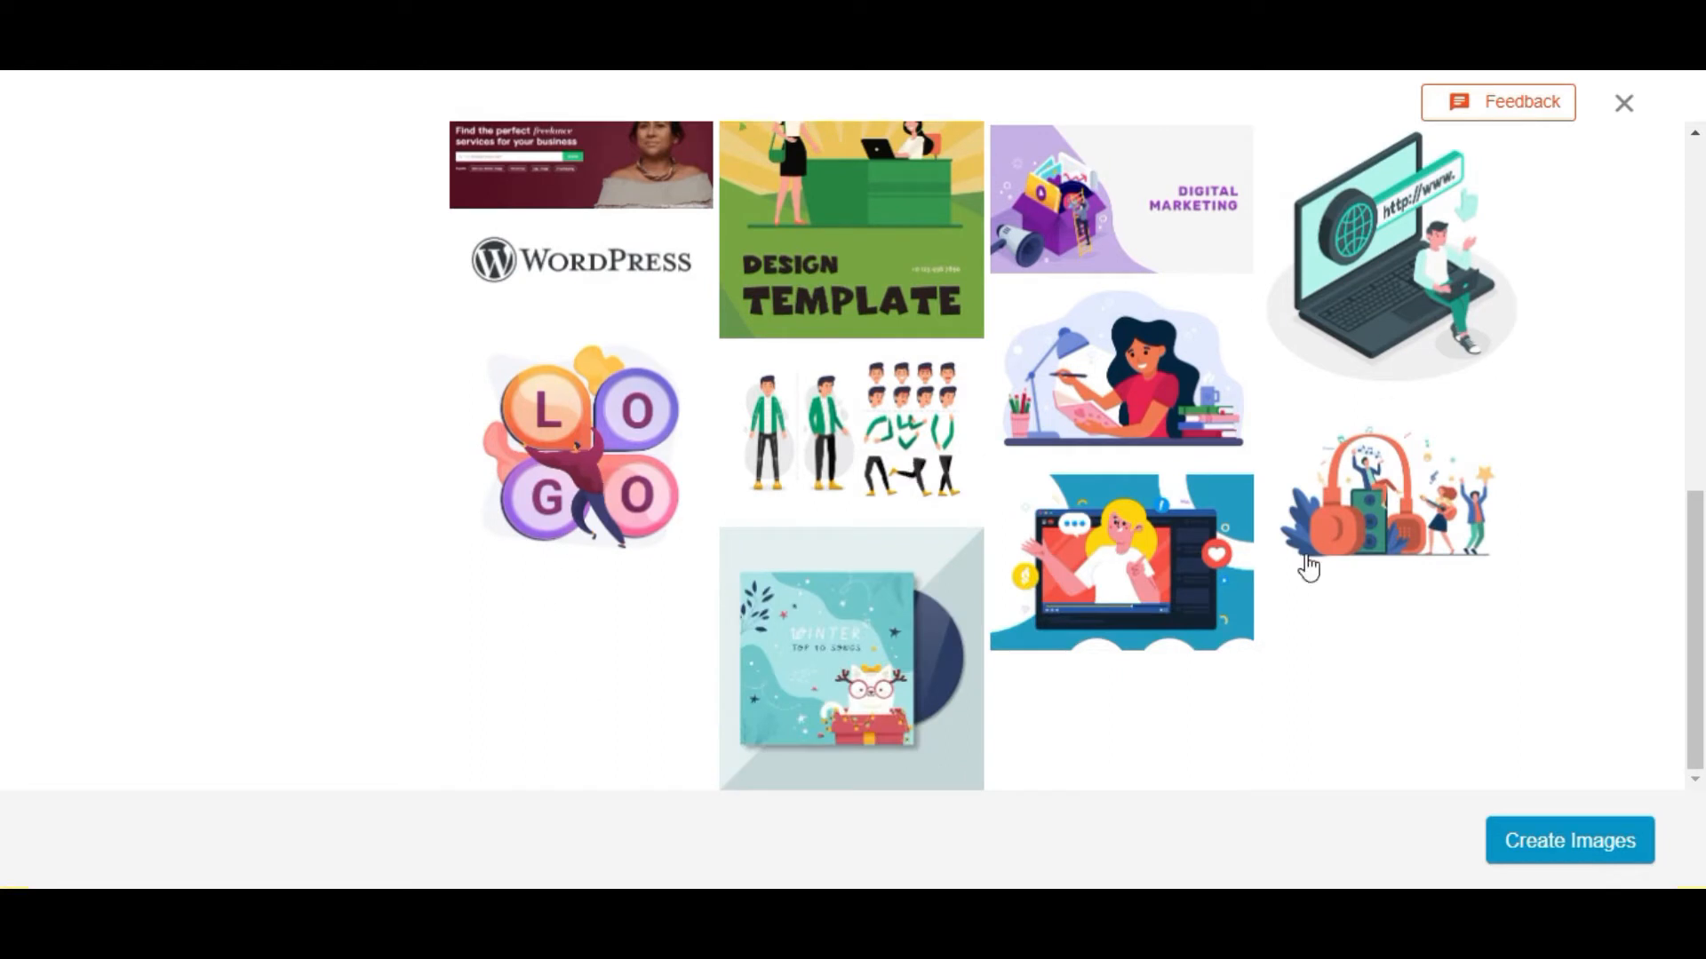
{"action": "scroll", "coordinate": [444, 573], "scroll_direction": "up", "scroll_amount": 1}
{"action": "scroll", "coordinate": [466, 567], "scroll_direction": "up", "scroll_amount": 3}
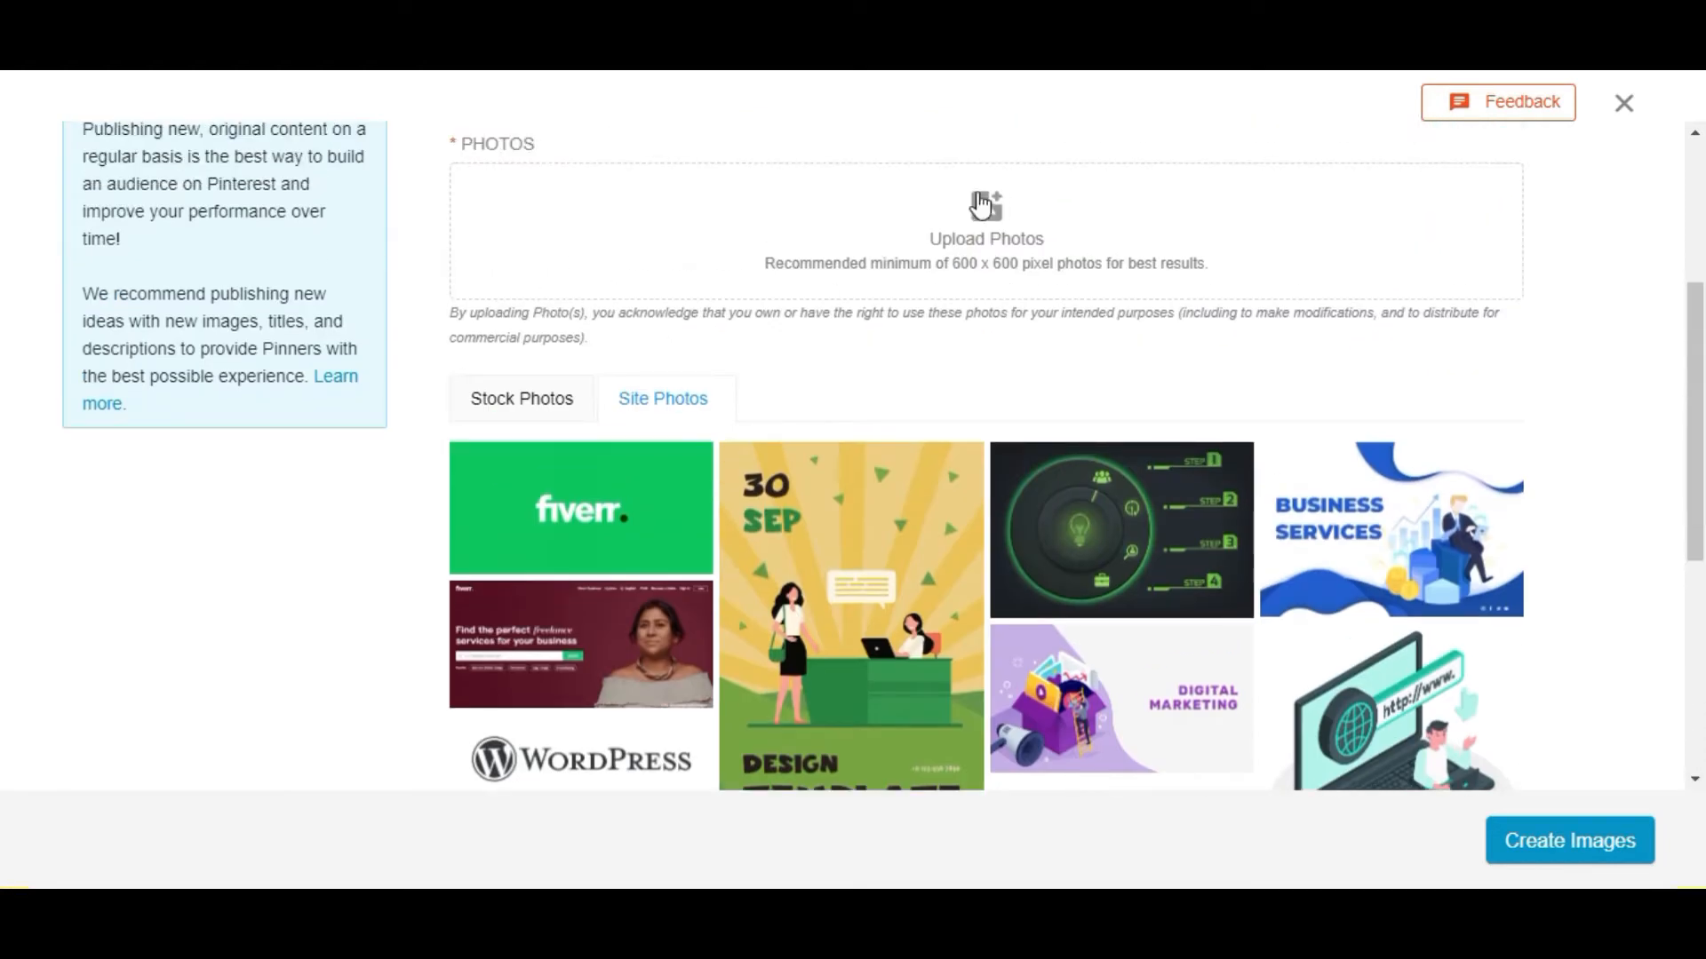
{"action": "scroll", "coordinate": [675, 706], "scroll_direction": "down", "scroll_amount": 3}
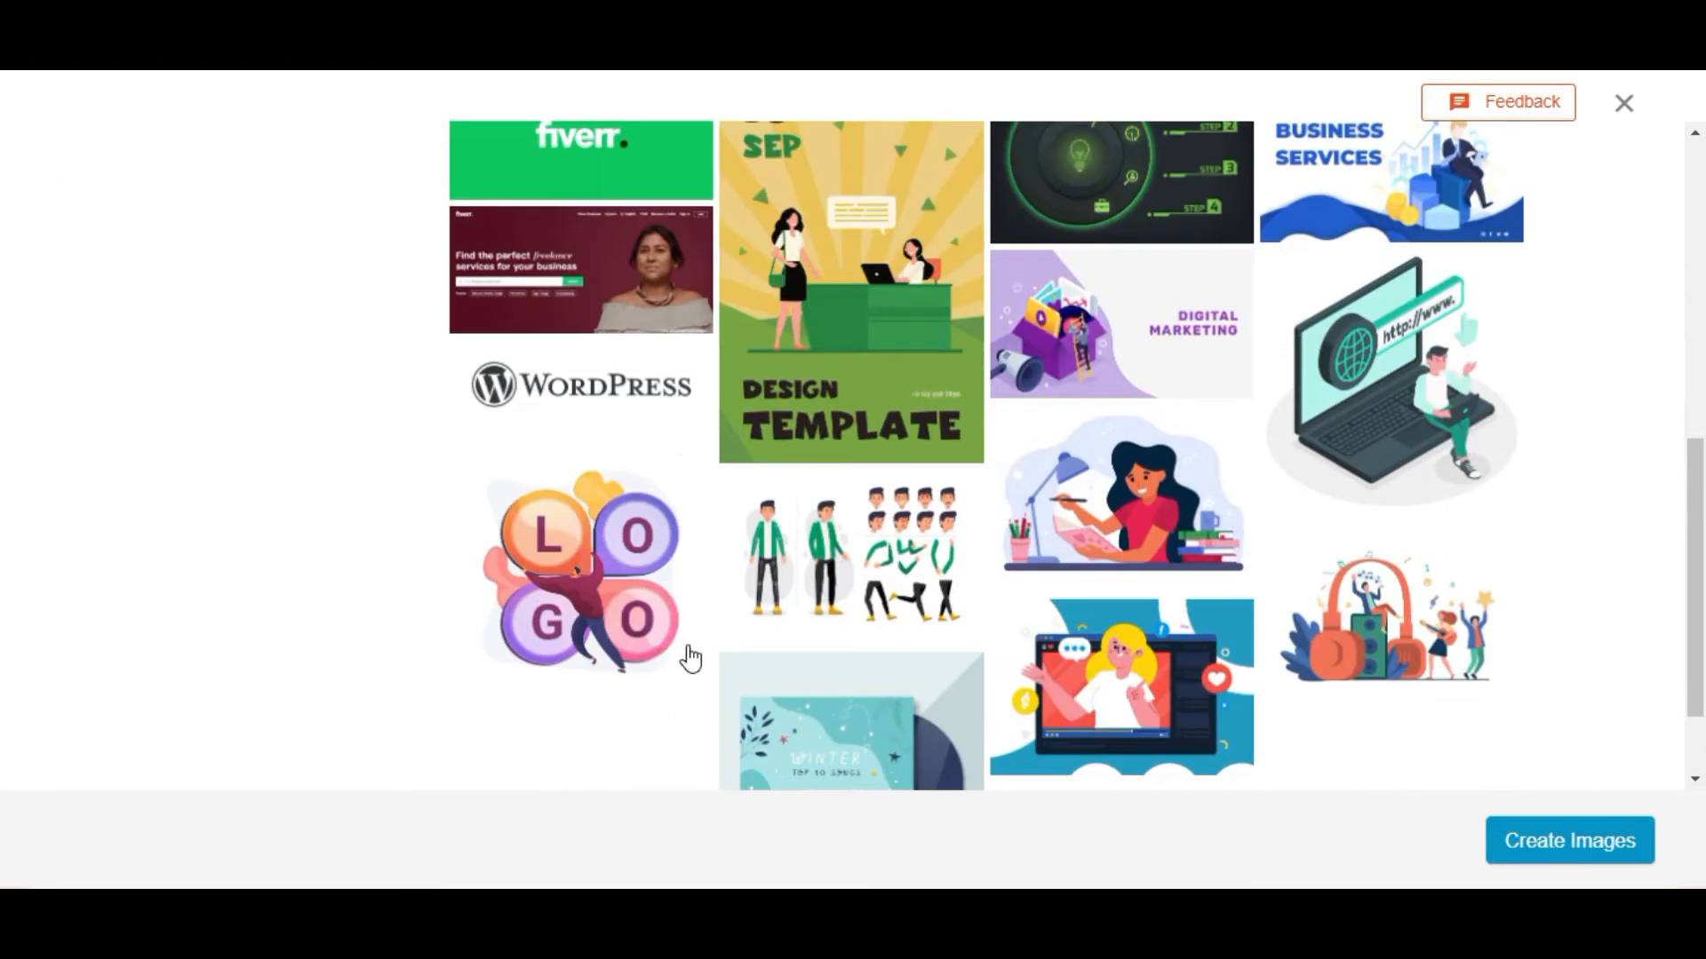
Add the LOGO illustration, the Digital Marketing banner and the blonde woman video-screen illustration from the site photos to the pin.
{"action": "left_click", "coordinate": [610, 619]}
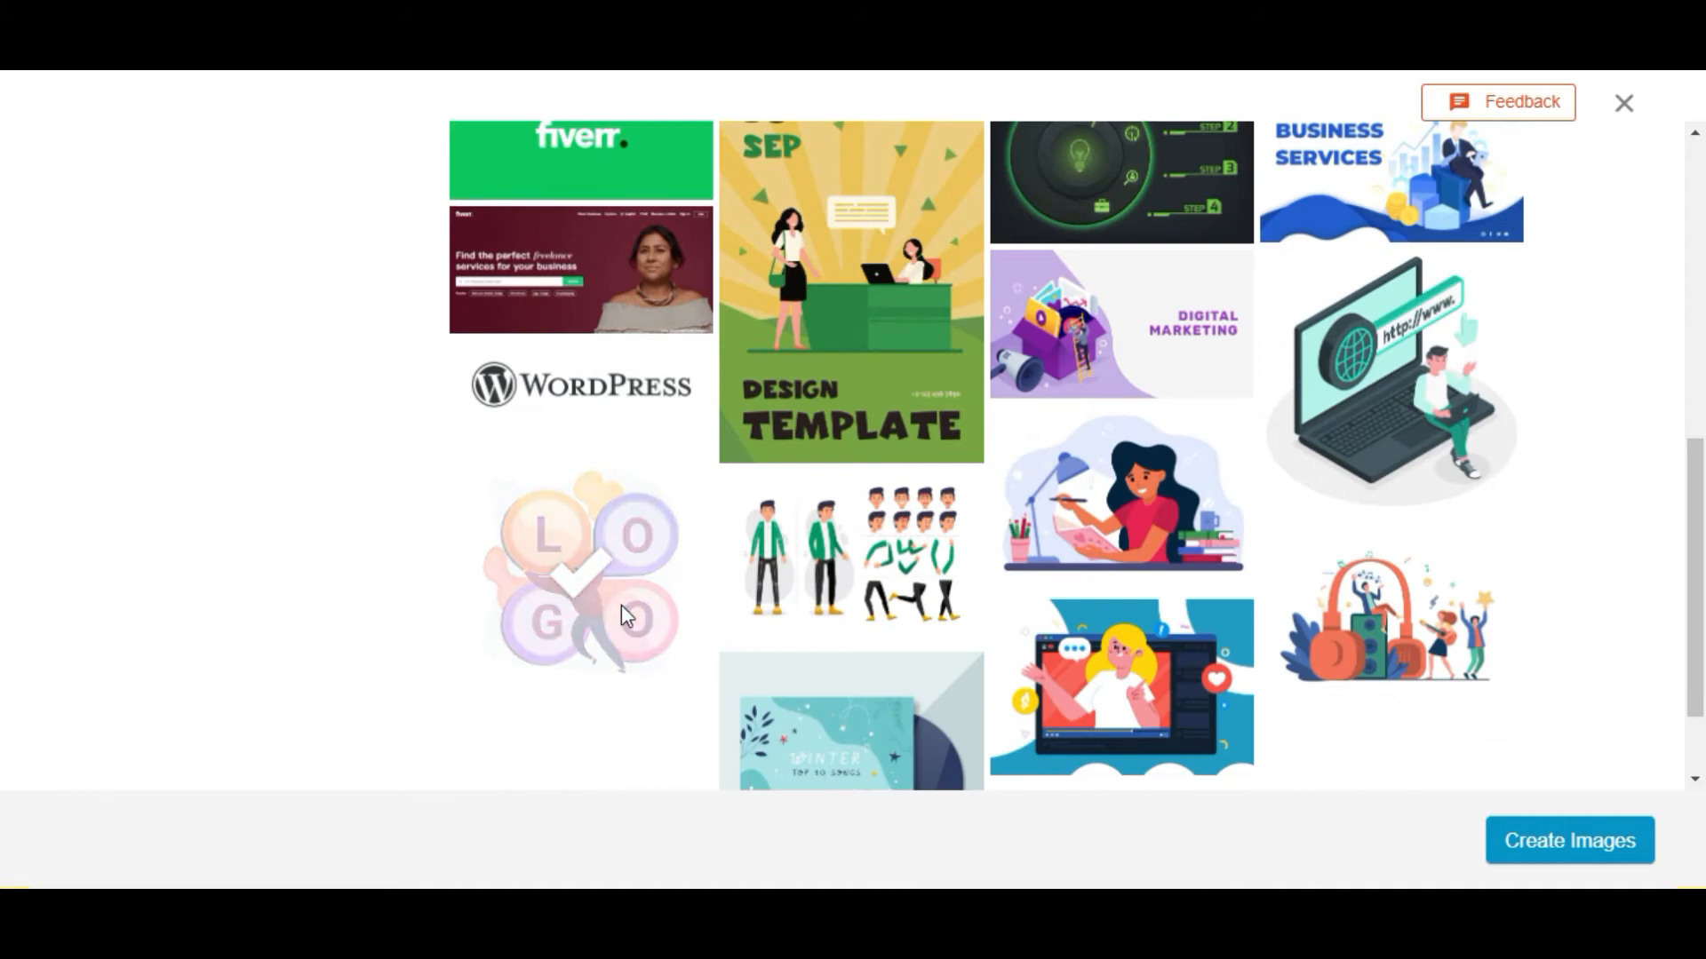
{"action": "scroll", "coordinate": [819, 561], "scroll_direction": "up", "scroll_amount": 1}
{"action": "left_click", "coordinate": [1143, 453]}
{"action": "scroll", "coordinate": [1142, 450], "scroll_direction": "down", "scroll_amount": 2}
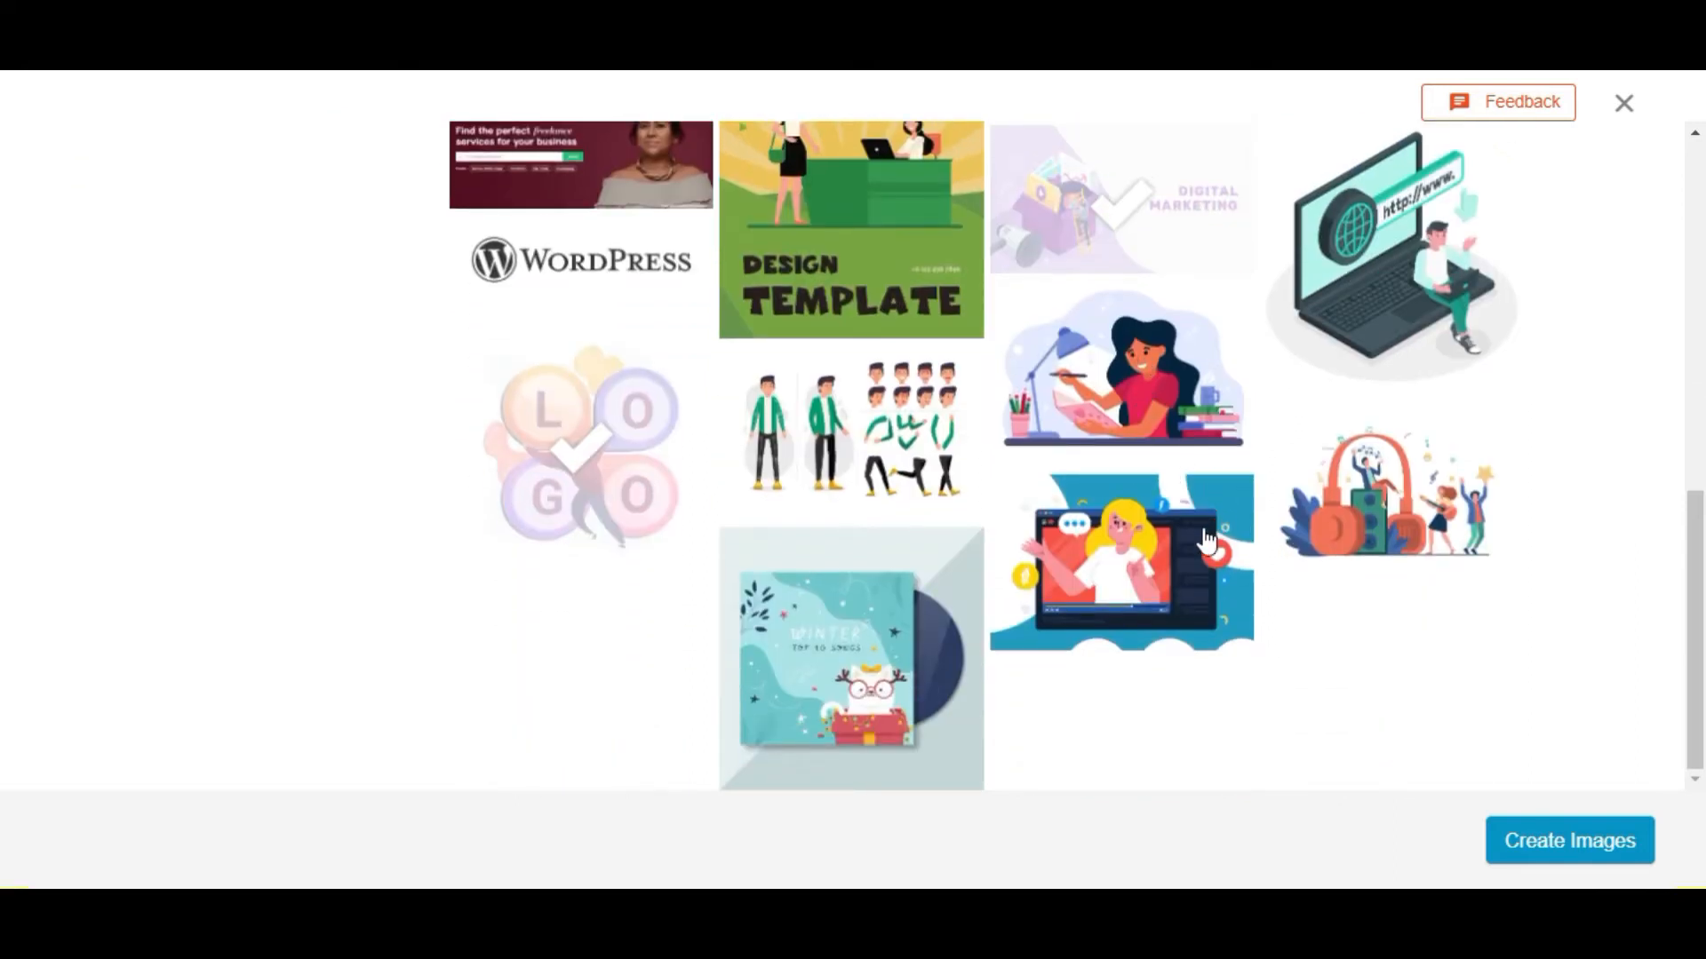
{"action": "left_click", "coordinate": [1027, 607]}
{"action": "scroll", "coordinate": [1027, 605], "scroll_direction": "up", "scroll_amount": 5}
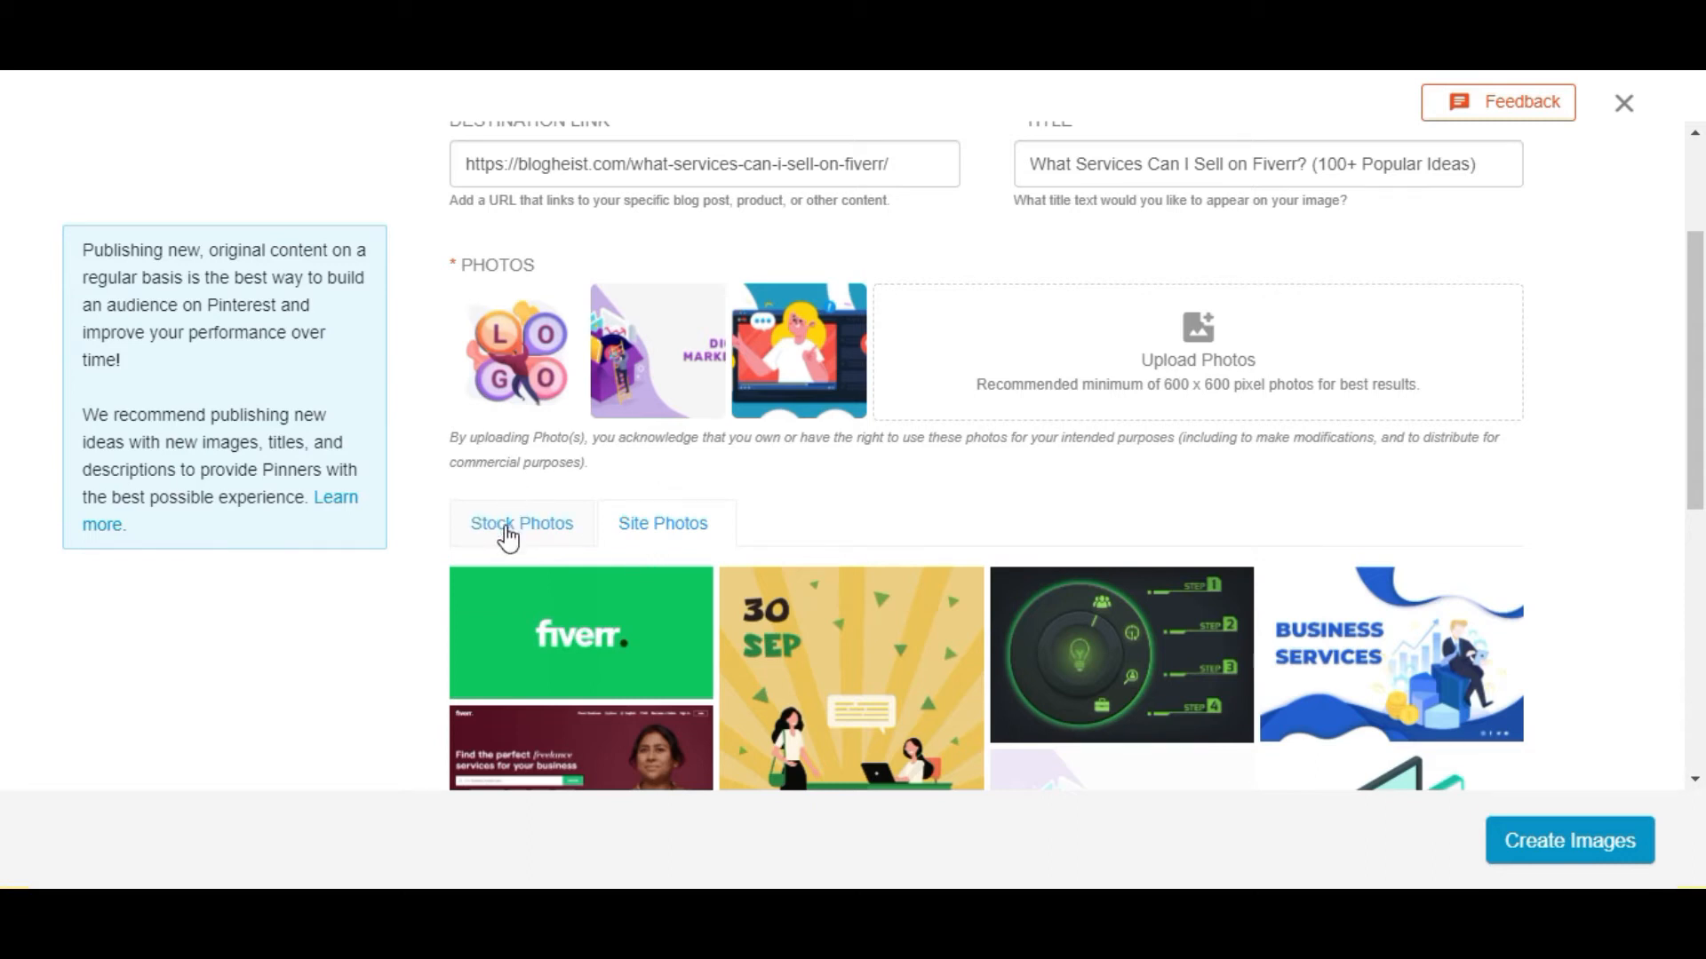
Create the pin images from the entered link, title and chosen photos.
{"action": "scroll", "coordinate": [673, 499], "scroll_direction": "down", "scroll_amount": 3}
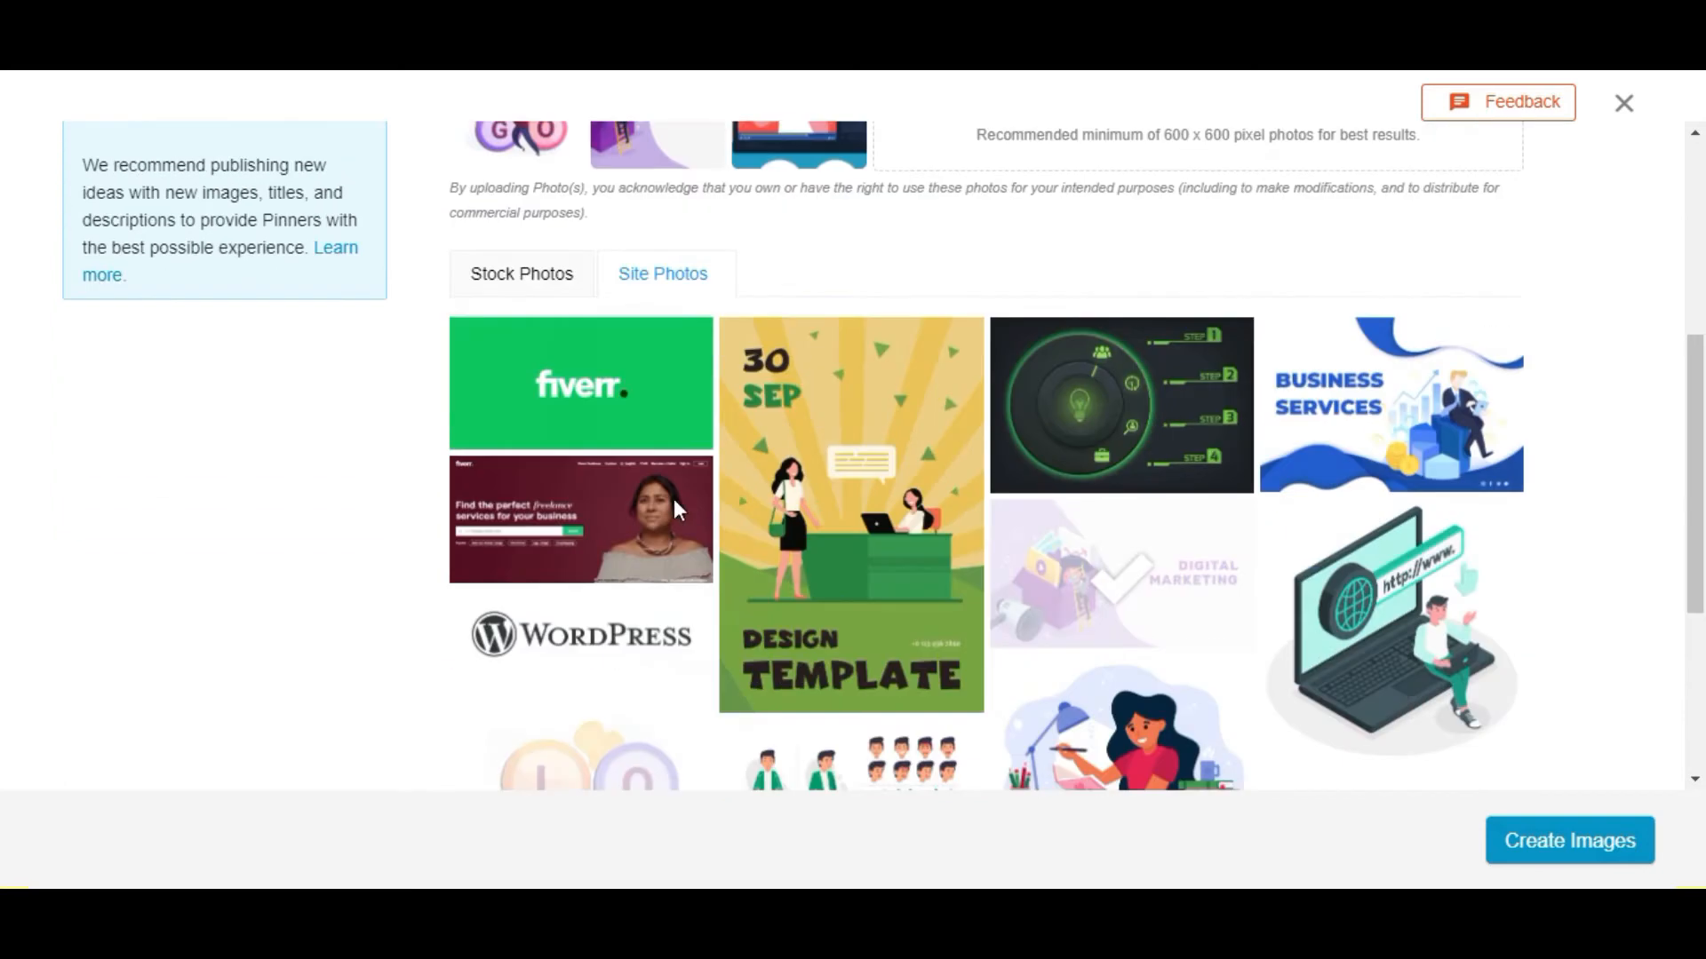
{"action": "scroll", "coordinate": [1172, 530], "scroll_direction": "down", "scroll_amount": 2}
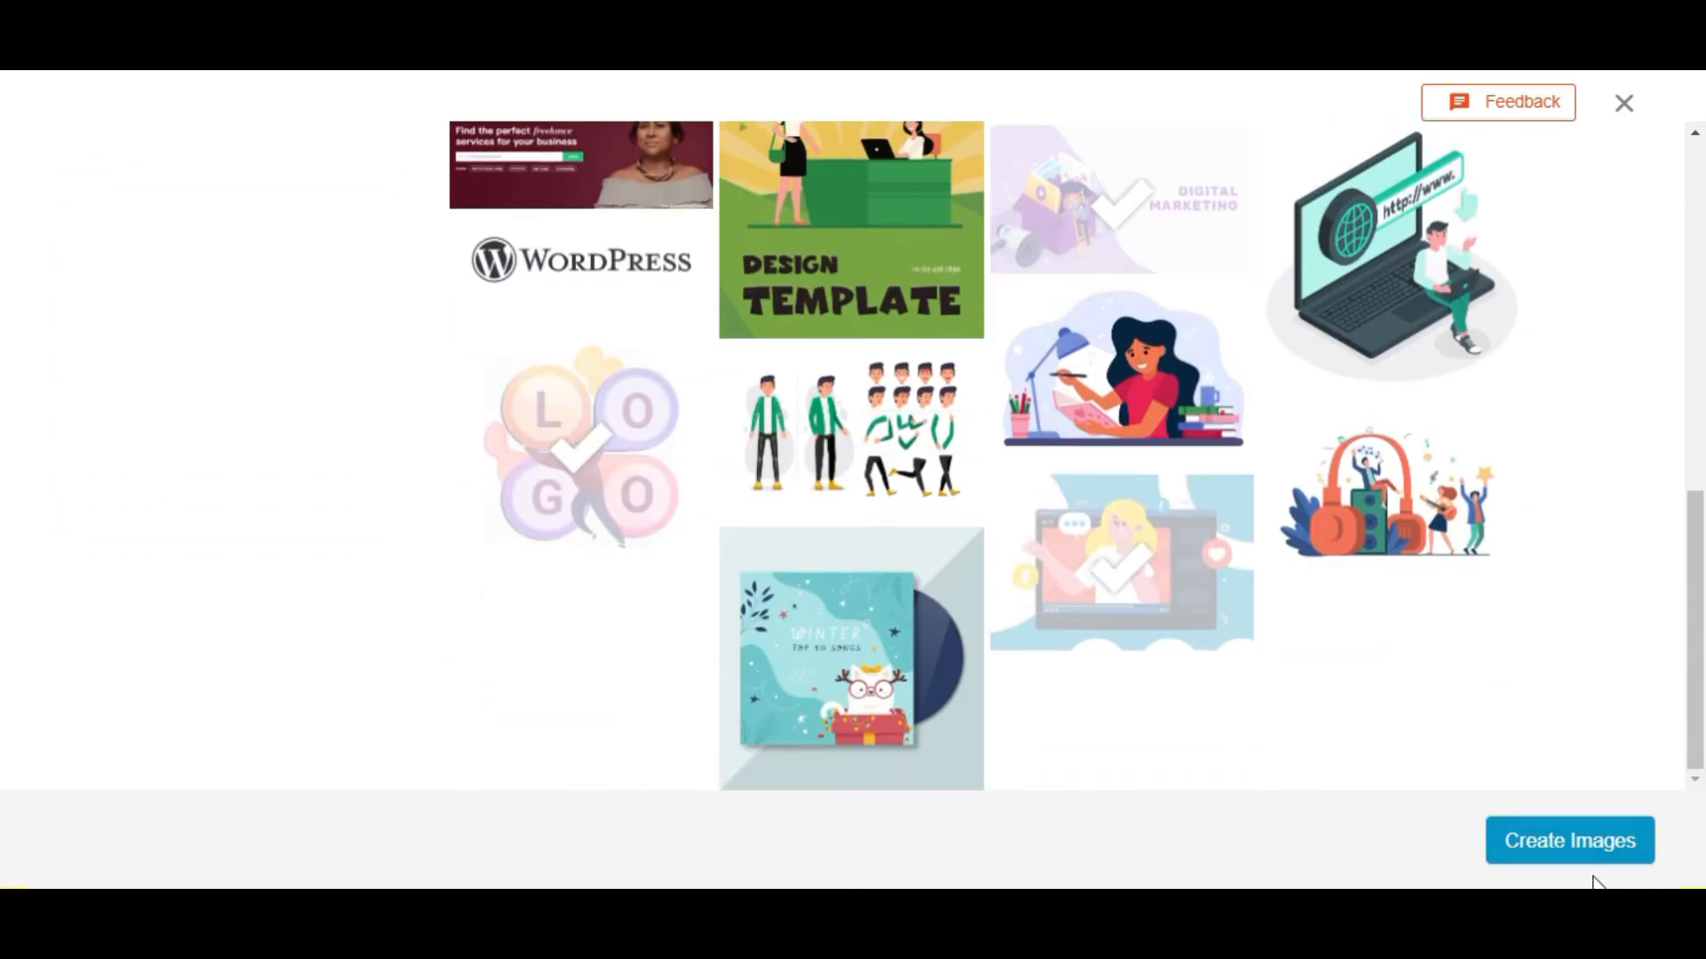
{"action": "left_click", "coordinate": [1585, 851]}
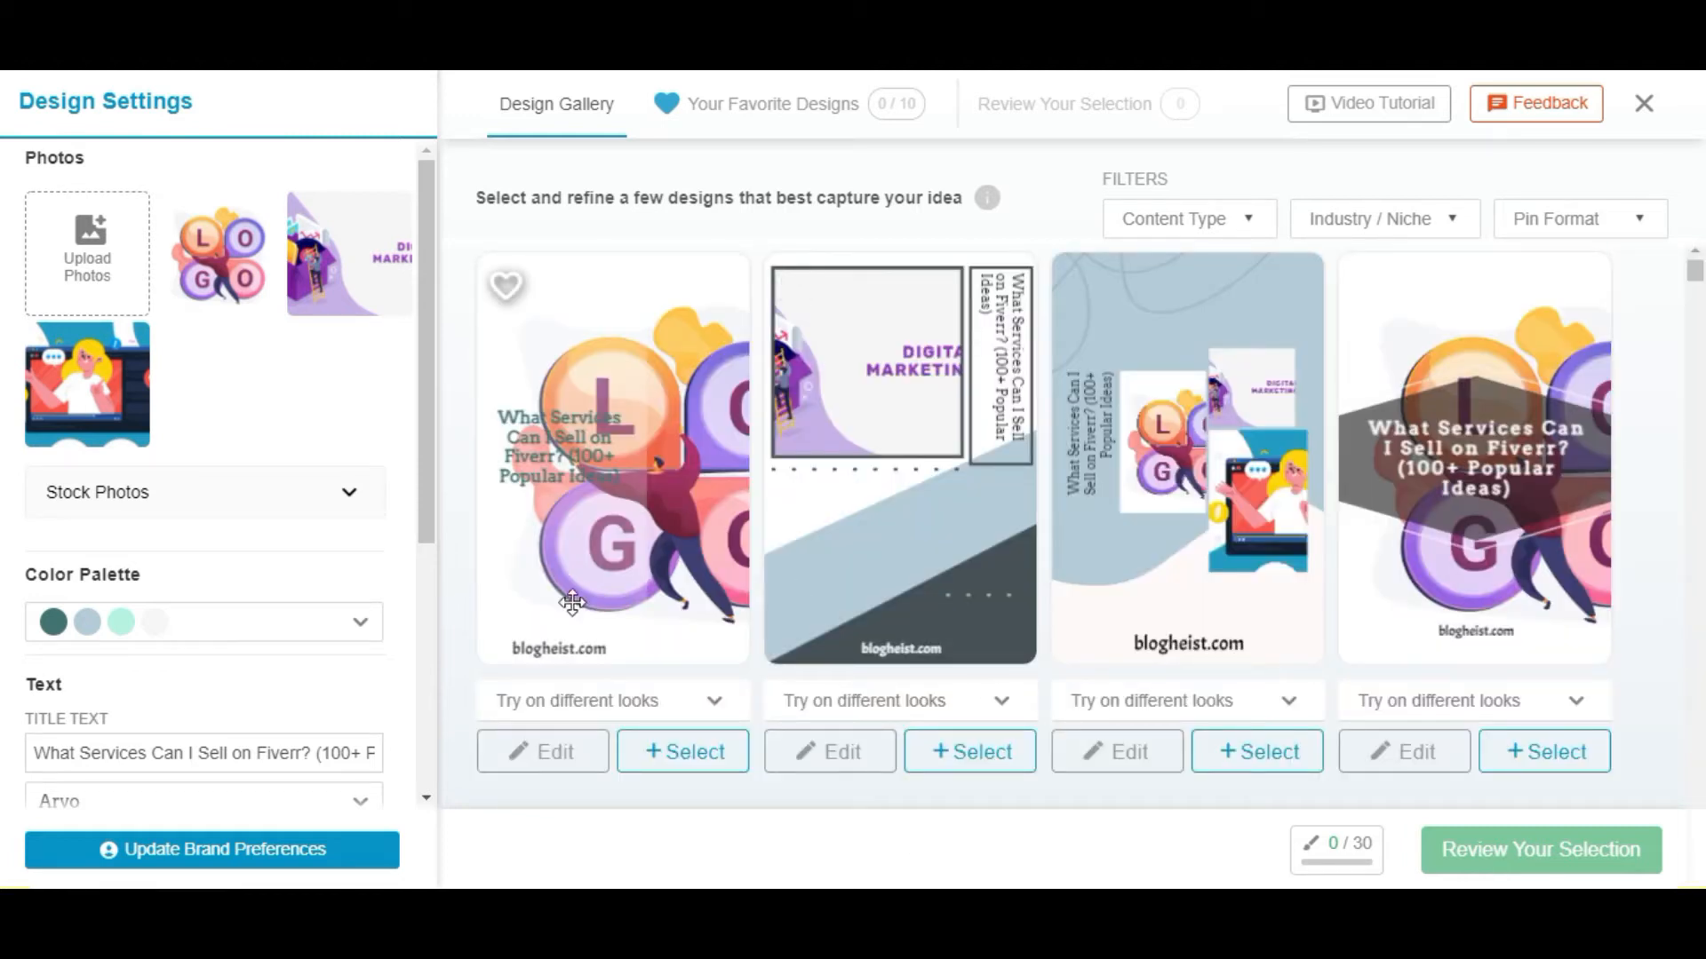
Browse the design gallery and compare the layouts, text placement and photo arrangements of the generated pins.
{"action": "scroll", "coordinate": [502, 574], "scroll_direction": "down", "scroll_amount": 1}
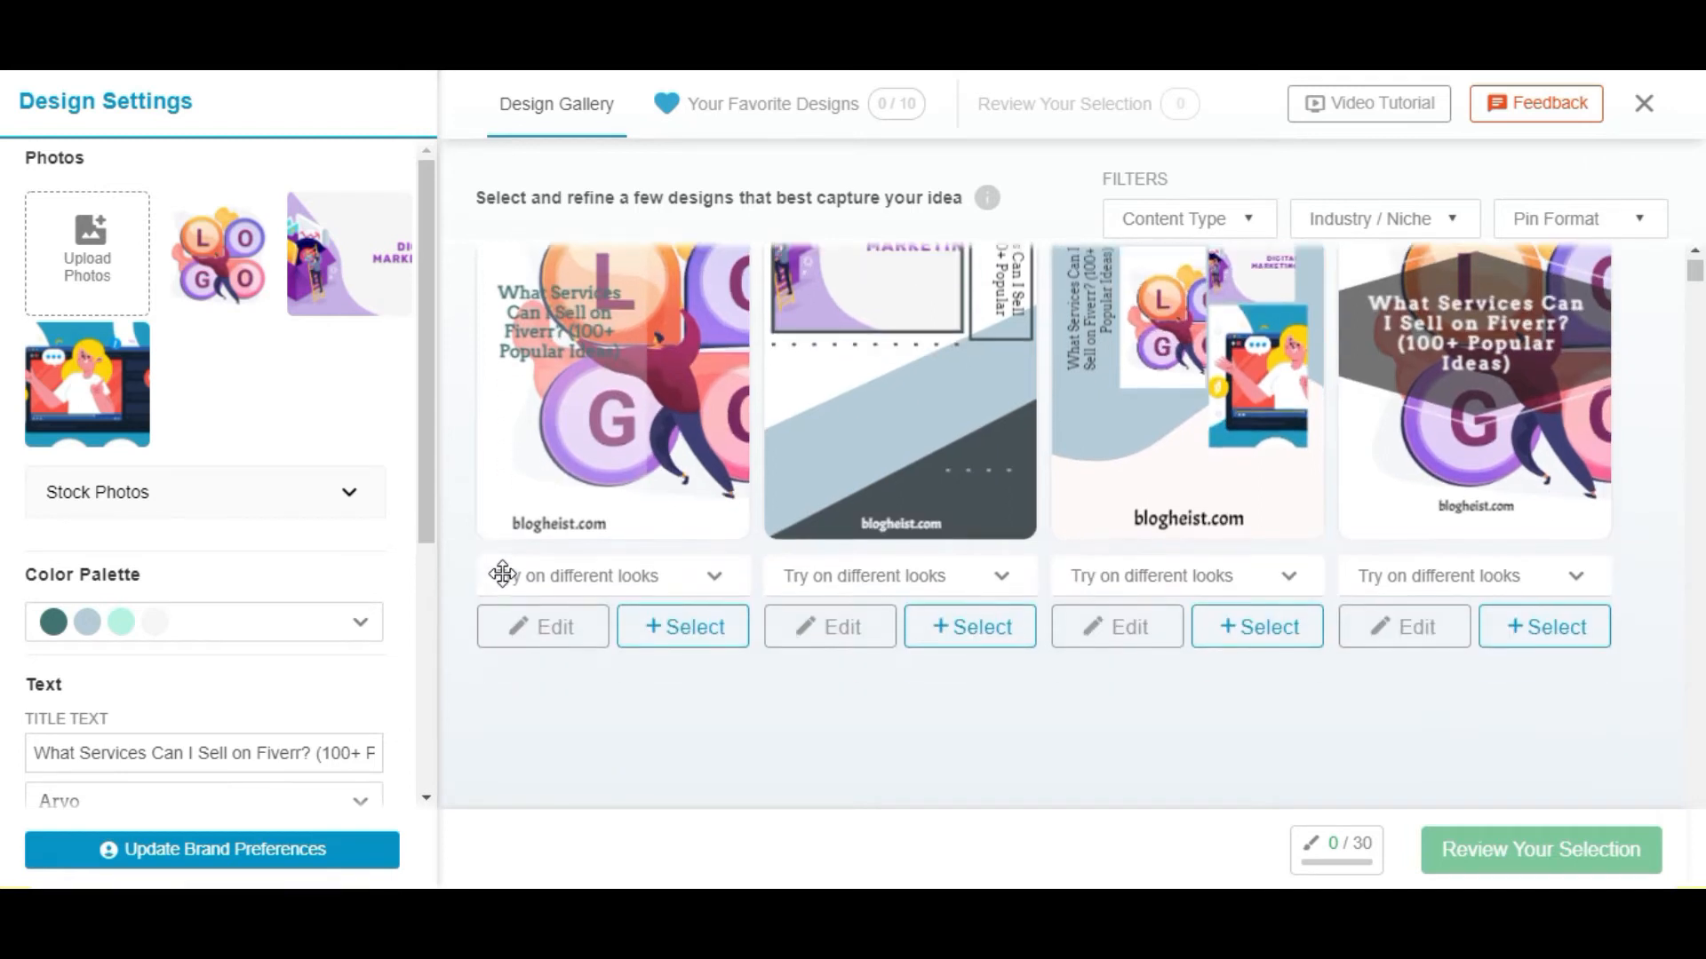
{"action": "scroll", "coordinate": [505, 571], "scroll_direction": "down", "scroll_amount": 3}
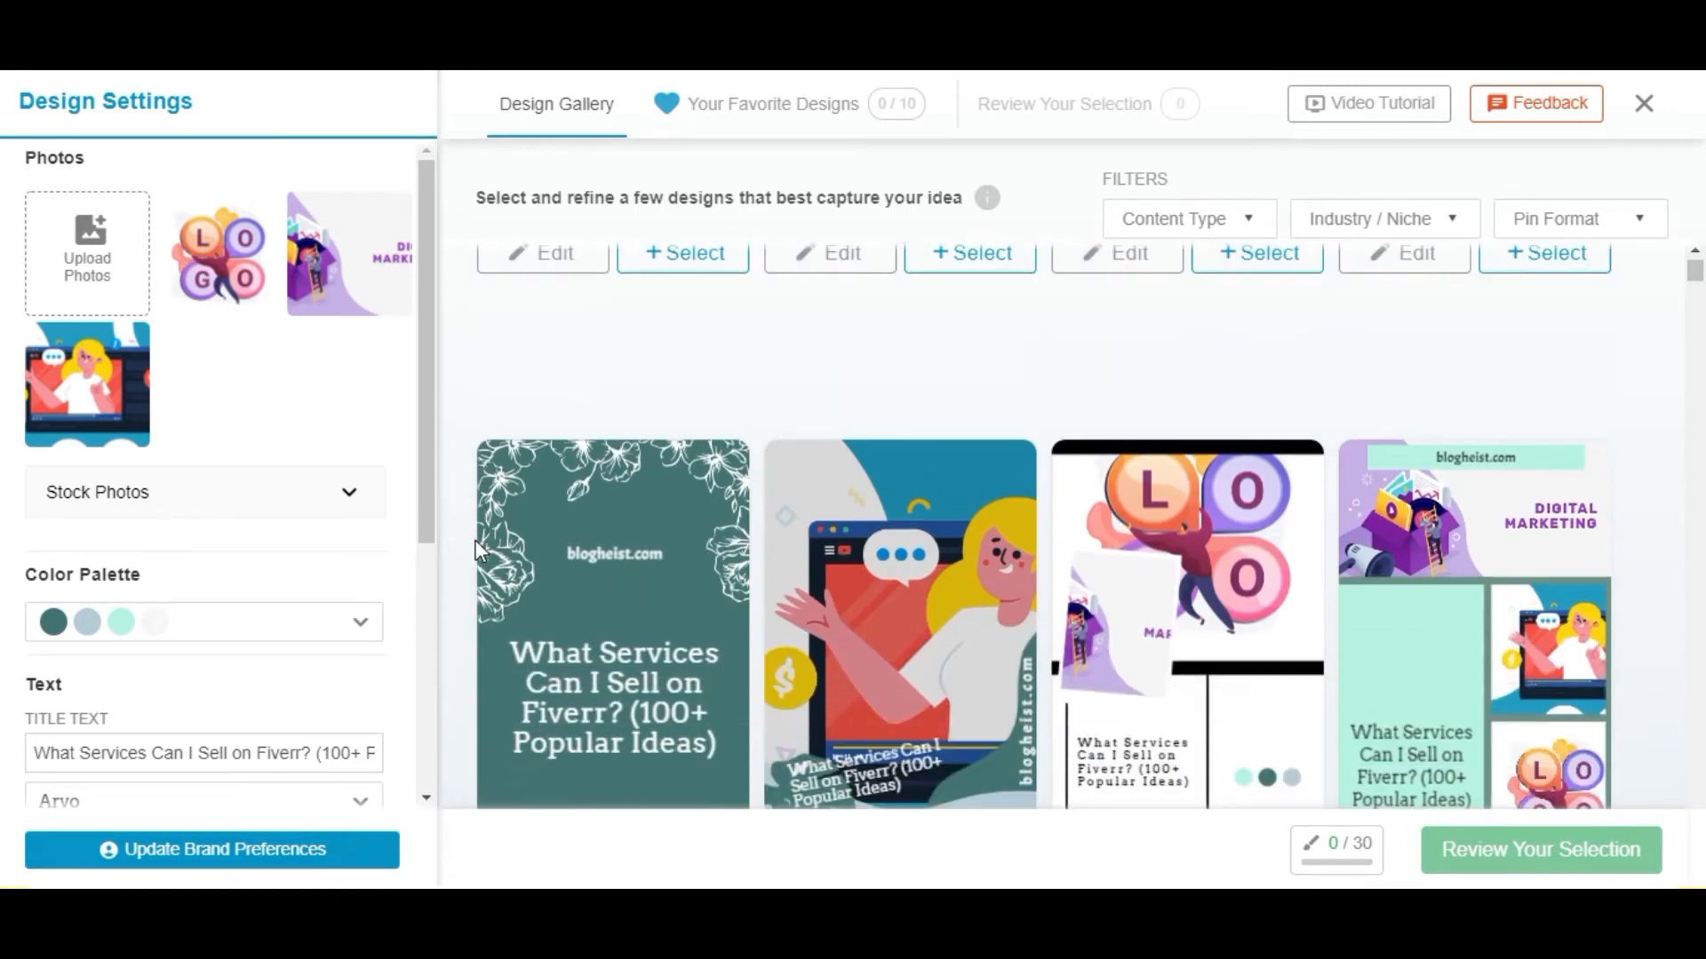
{"action": "scroll", "coordinate": [476, 540], "scroll_direction": "down", "scroll_amount": 1}
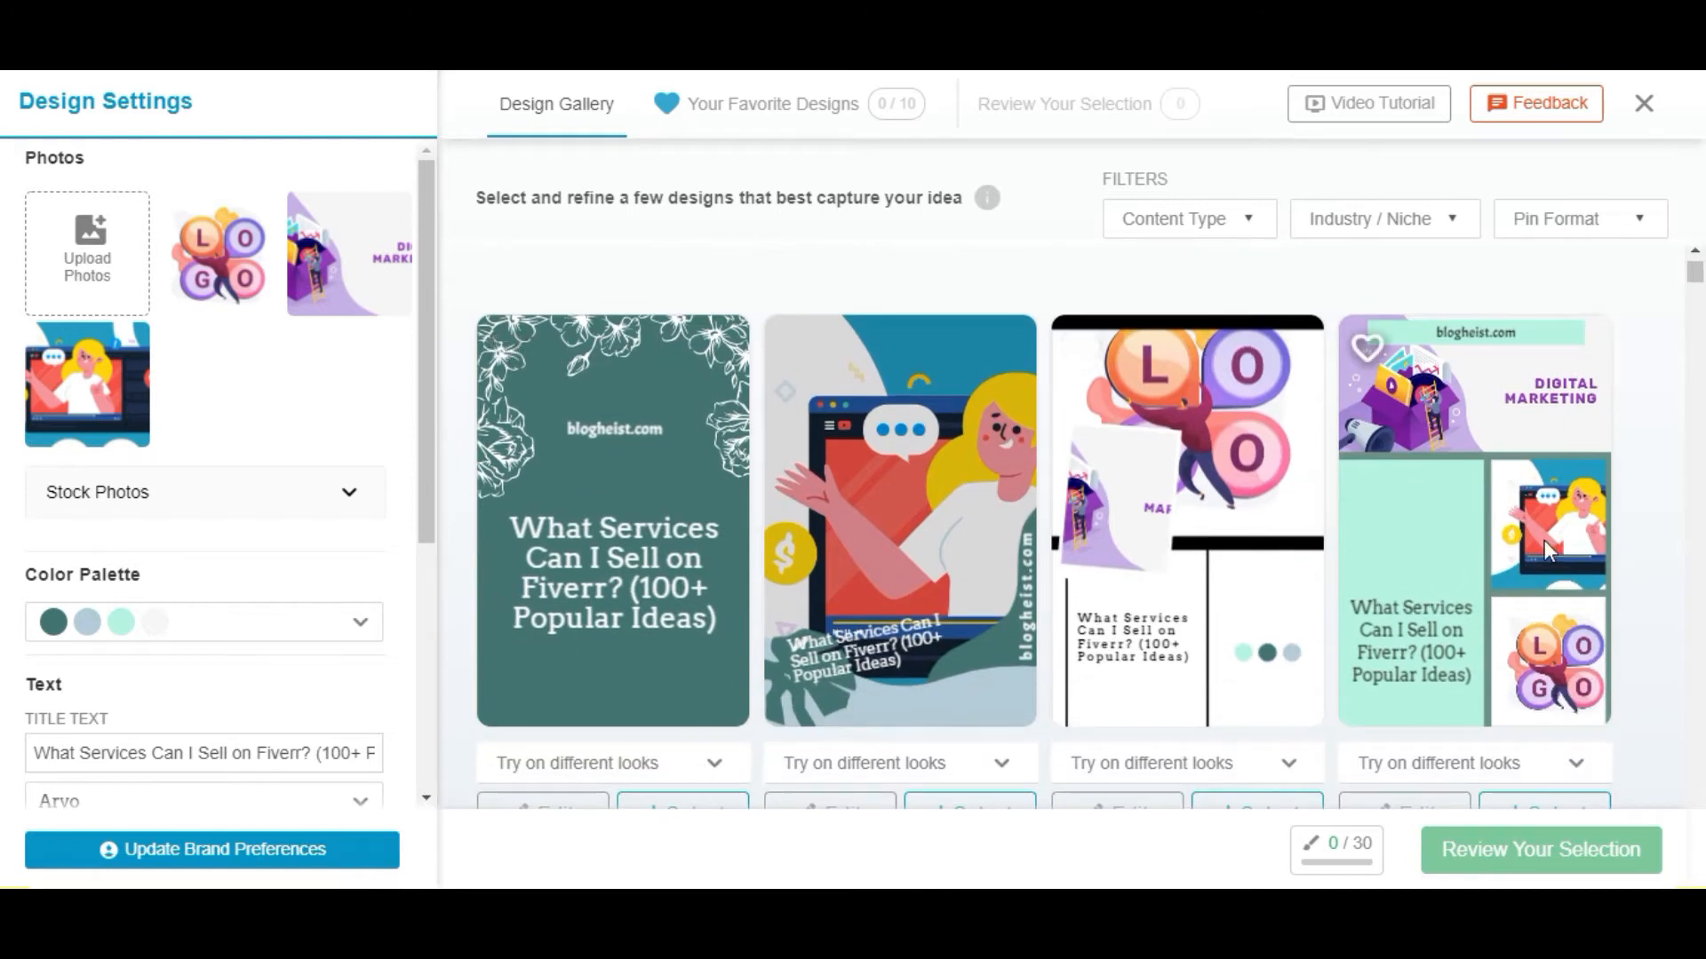
{"action": "scroll", "coordinate": [1508, 568], "scroll_direction": "down", "scroll_amount": 2}
{"action": "scroll", "coordinate": [1505, 560], "scroll_direction": "down", "scroll_amount": 4}
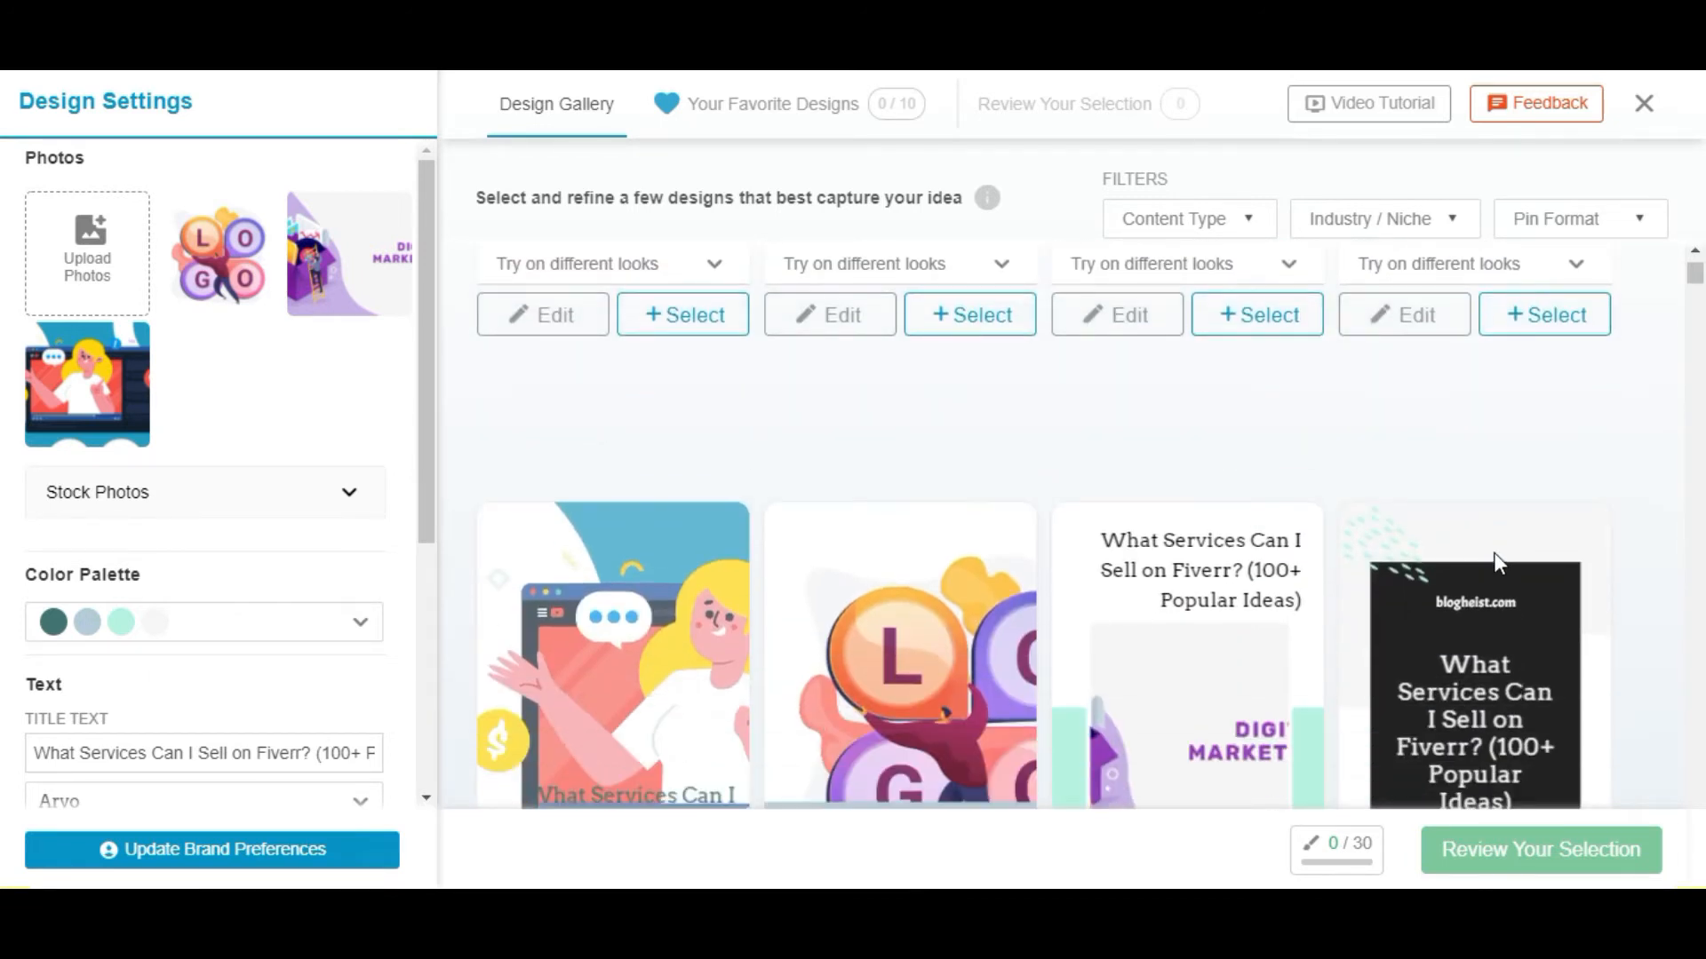
{"action": "scroll", "coordinate": [1427, 476], "scroll_direction": "down", "scroll_amount": 3}
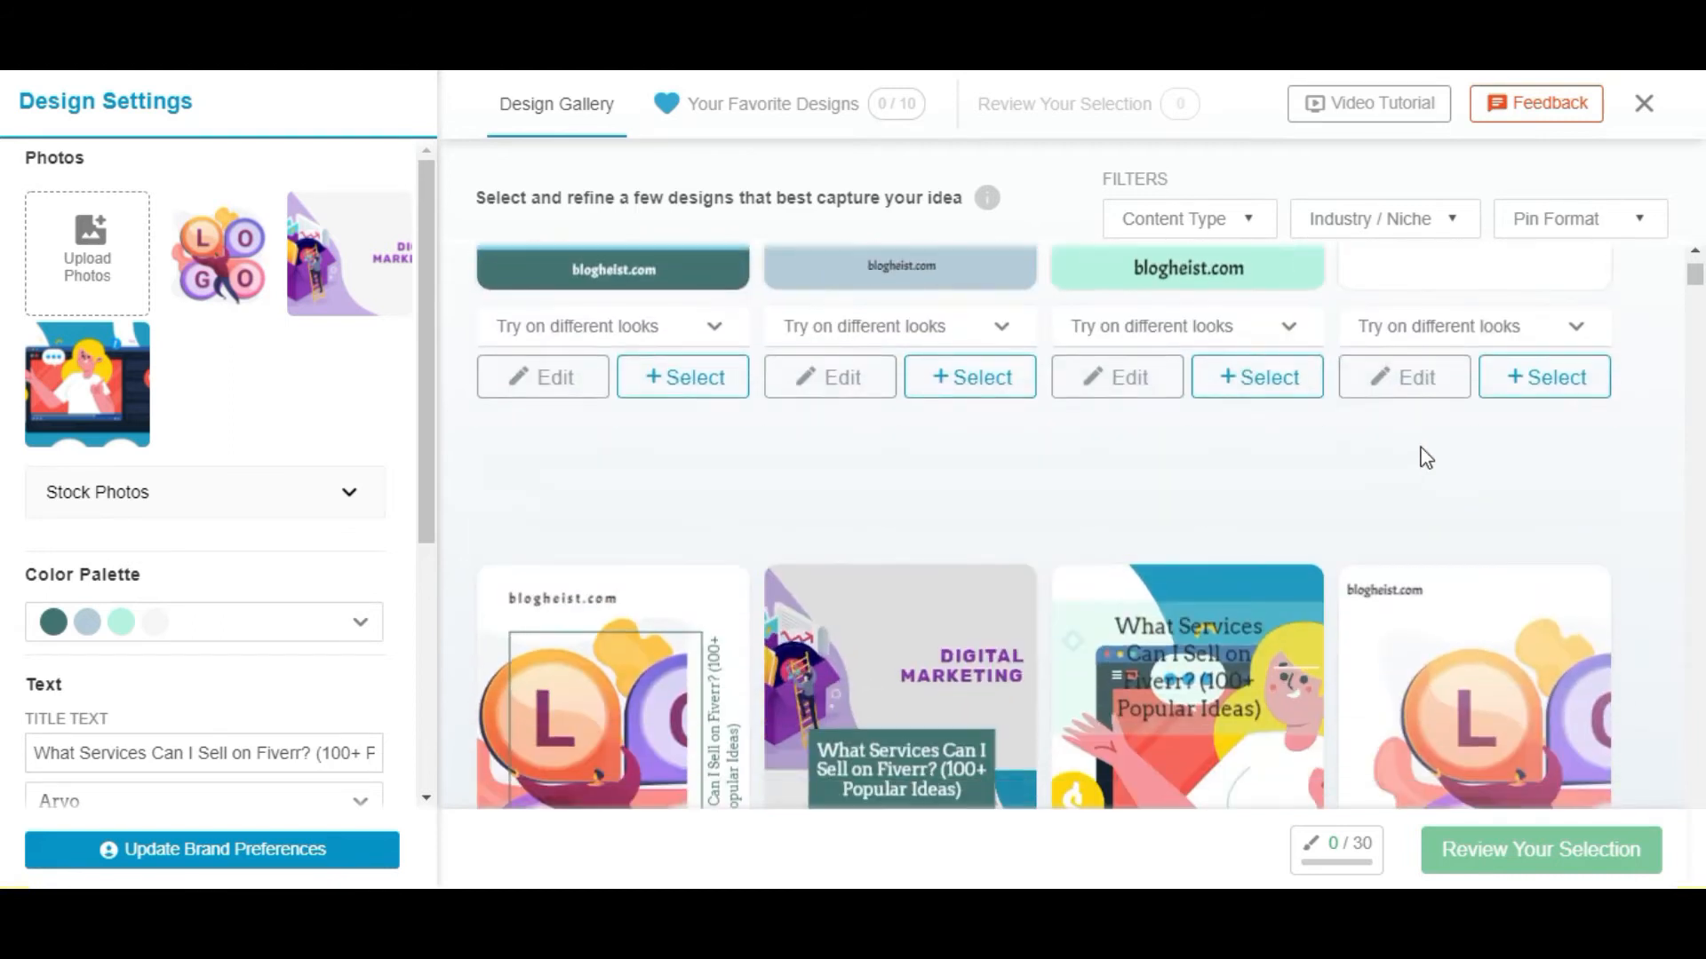
{"action": "scroll", "coordinate": [1424, 455], "scroll_direction": "down", "scroll_amount": 9}
{"action": "scroll", "coordinate": [1421, 455], "scroll_direction": "down", "scroll_amount": 1}
{"action": "scroll", "coordinate": [1629, 361], "scroll_direction": "down", "scroll_amount": 4}
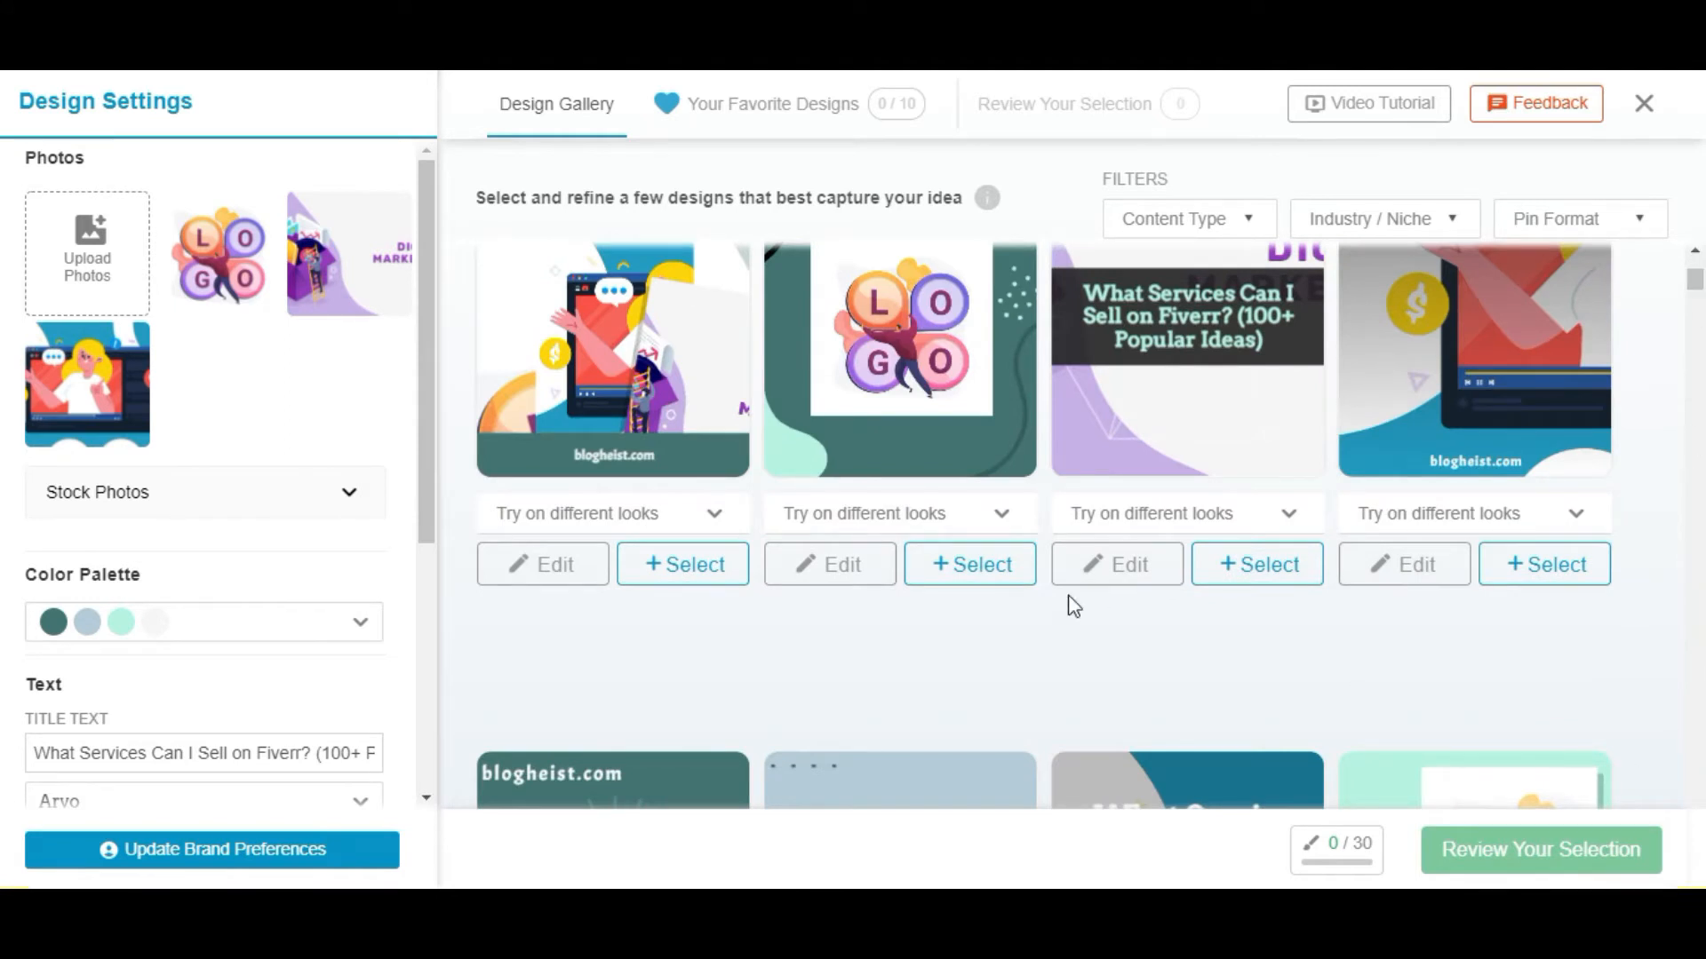
{"action": "scroll", "coordinate": [1116, 621], "scroll_direction": "down", "scroll_amount": 2}
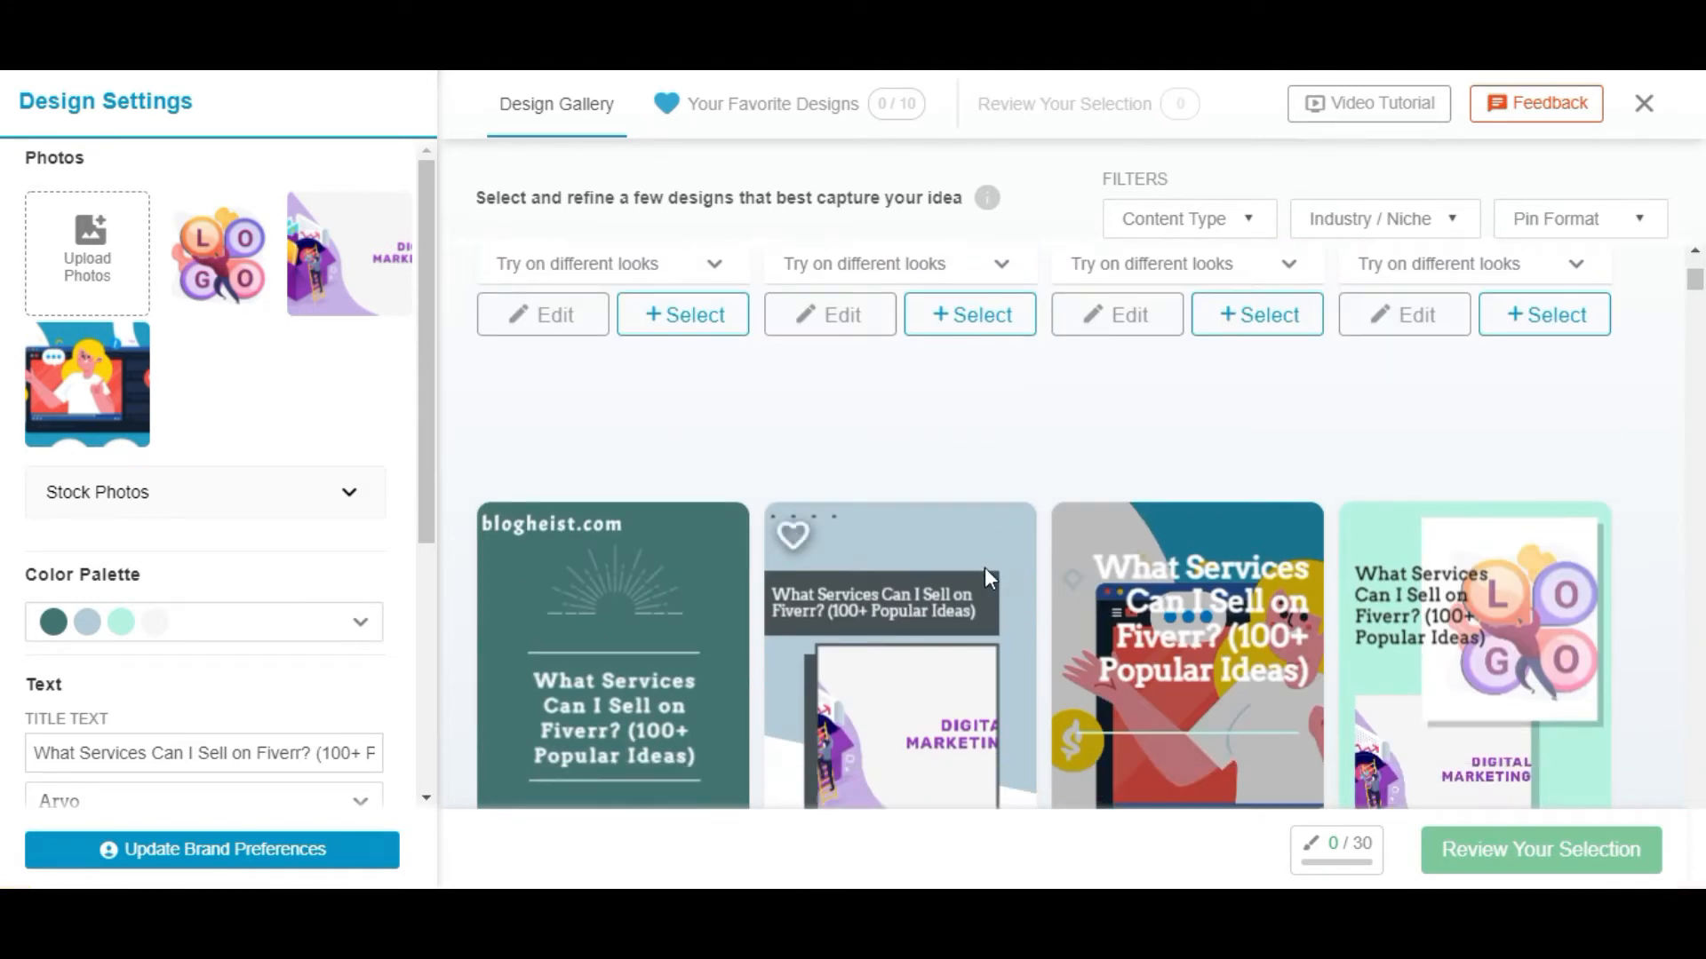
{"action": "scroll", "coordinate": [928, 429], "scroll_direction": "down", "scroll_amount": 3}
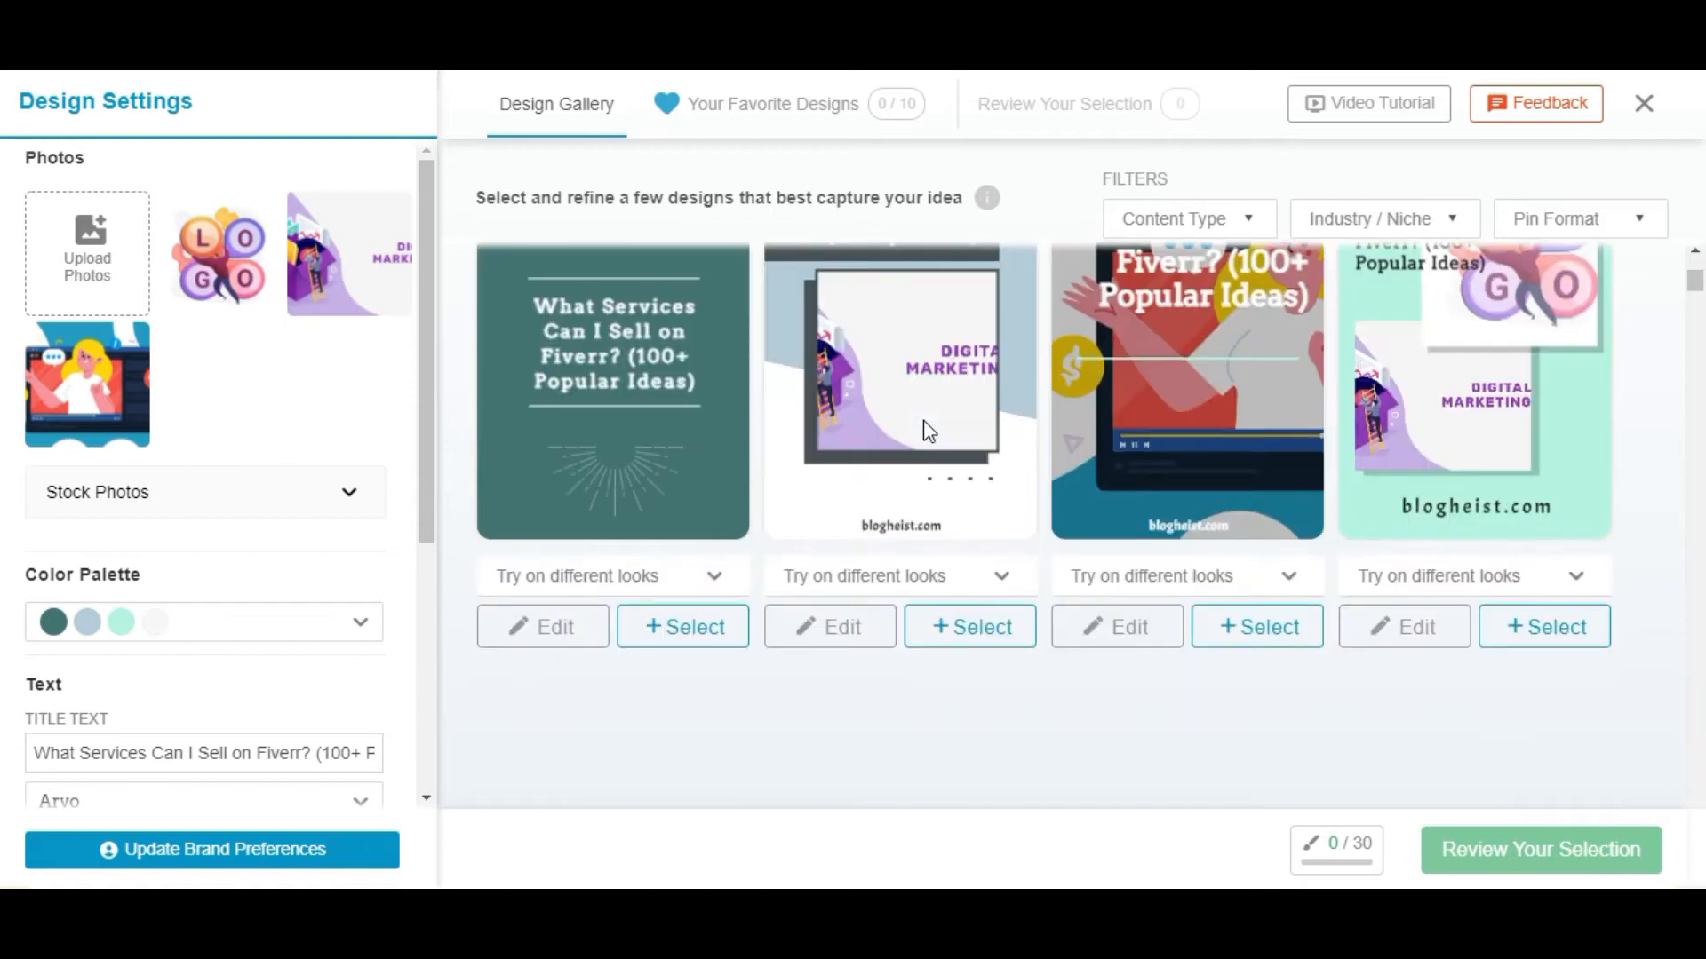
{"action": "scroll", "coordinate": [929, 431], "scroll_direction": "down", "scroll_amount": 1}
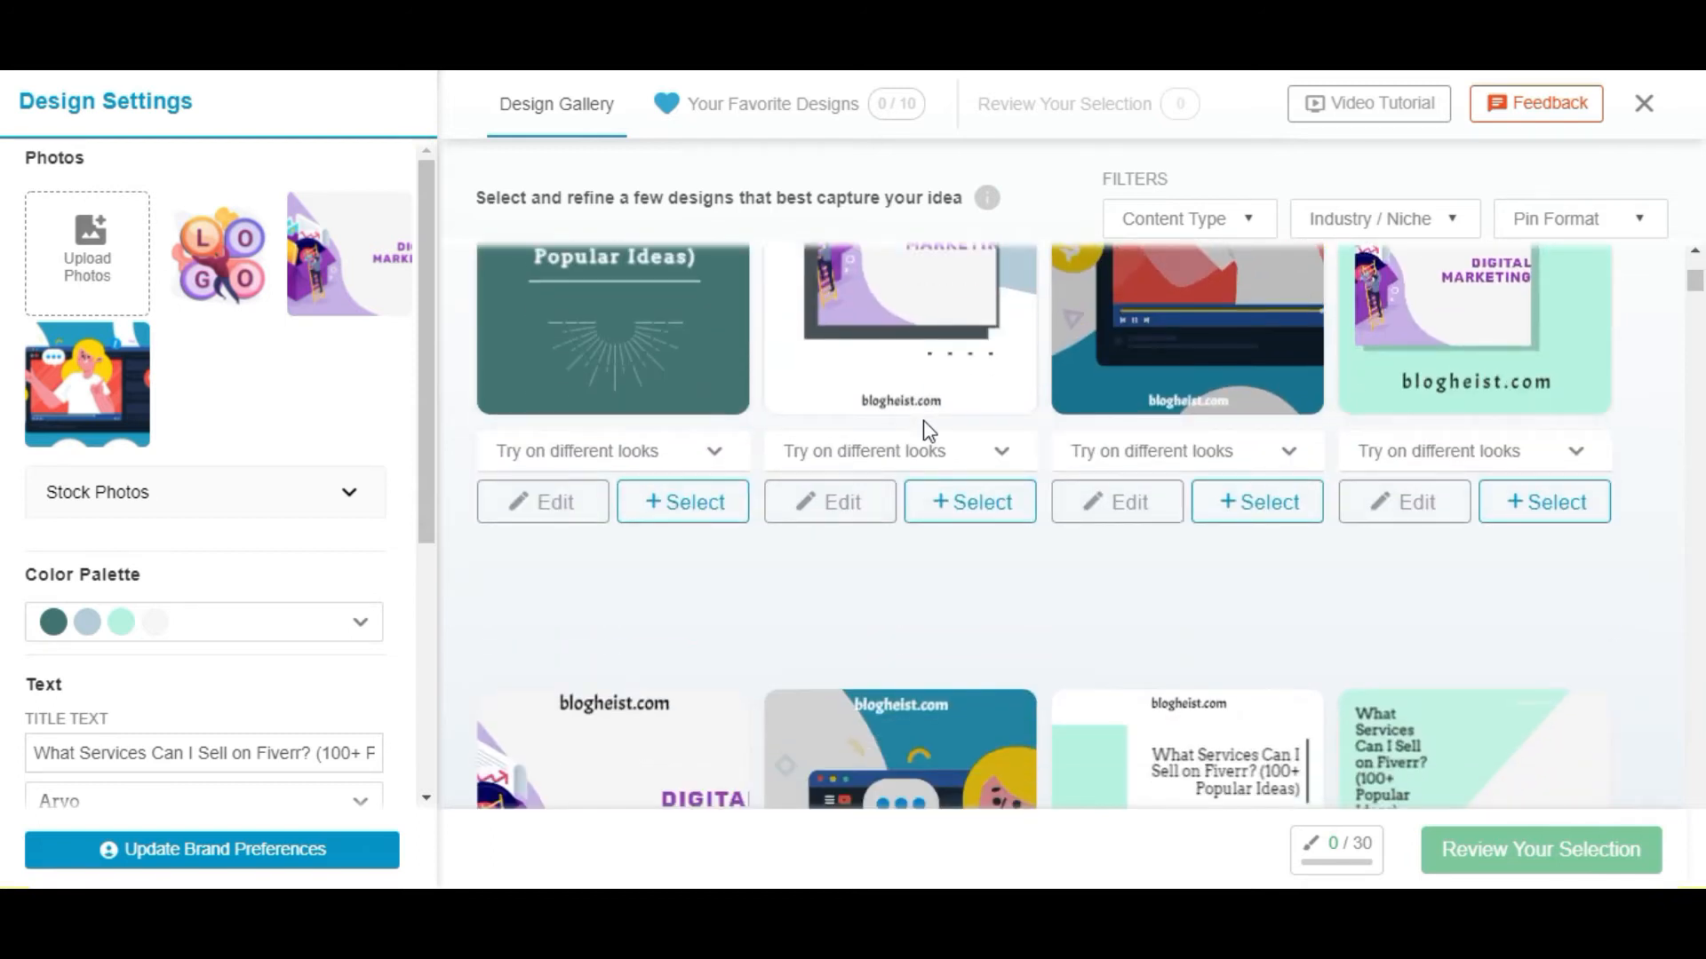
{"action": "scroll", "coordinate": [895, 385], "scroll_direction": "down", "scroll_amount": 2}
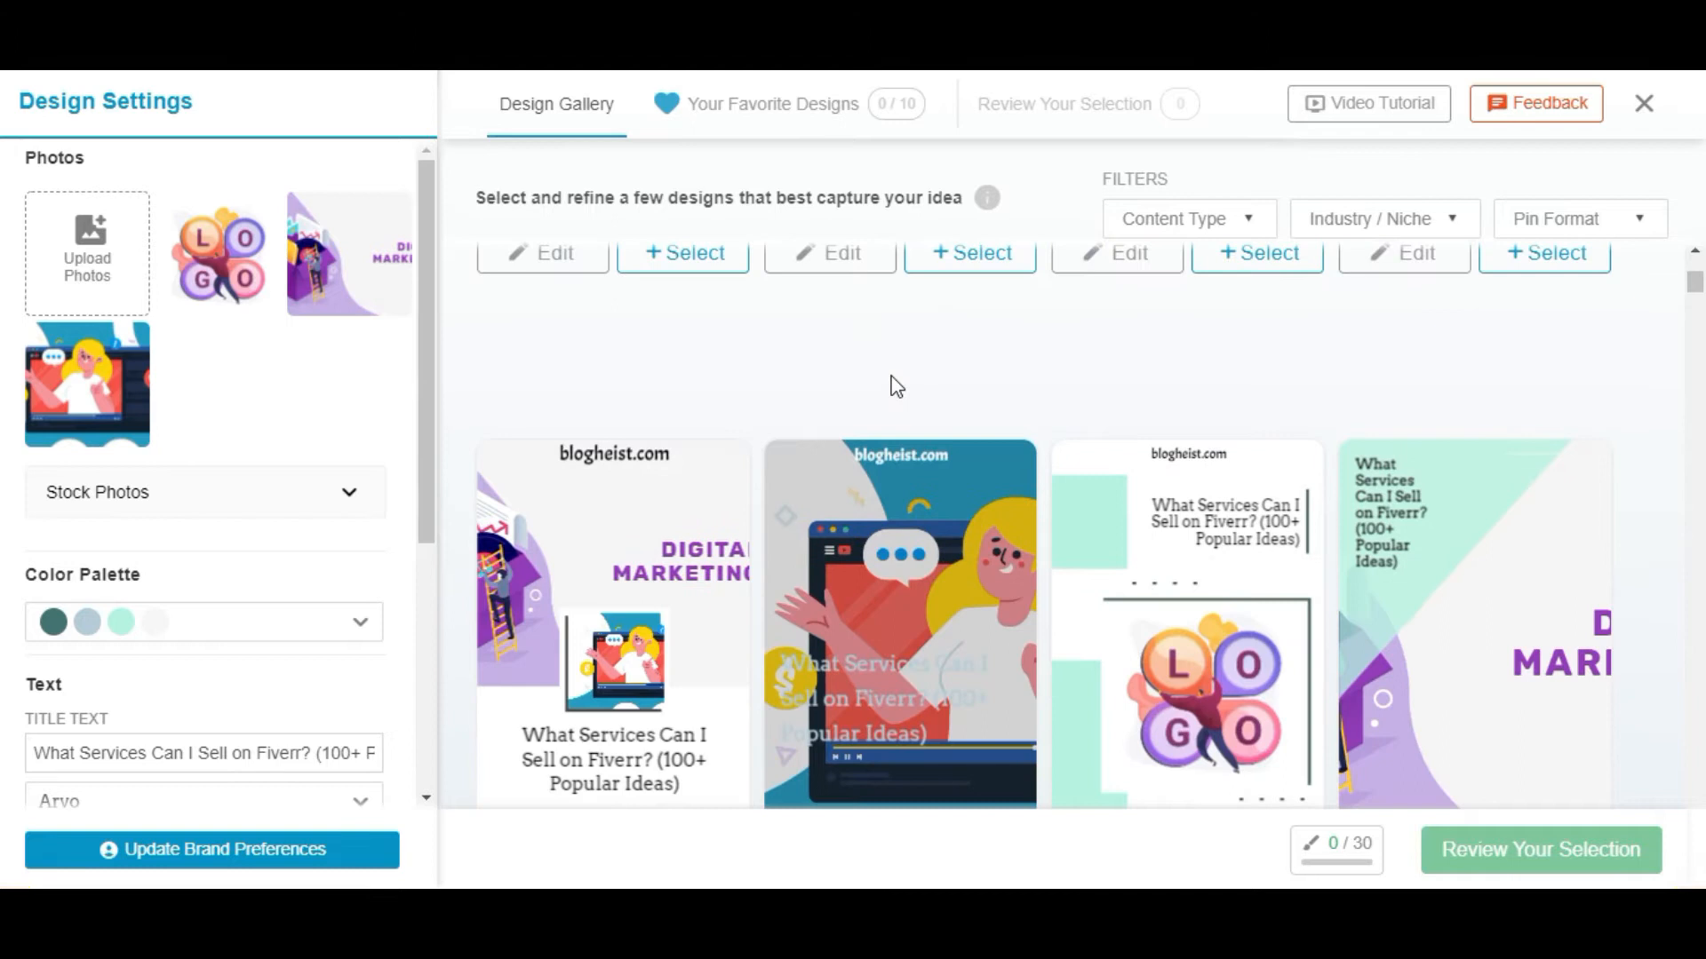
{"action": "scroll", "coordinate": [896, 385], "scroll_direction": "down", "scroll_amount": 2}
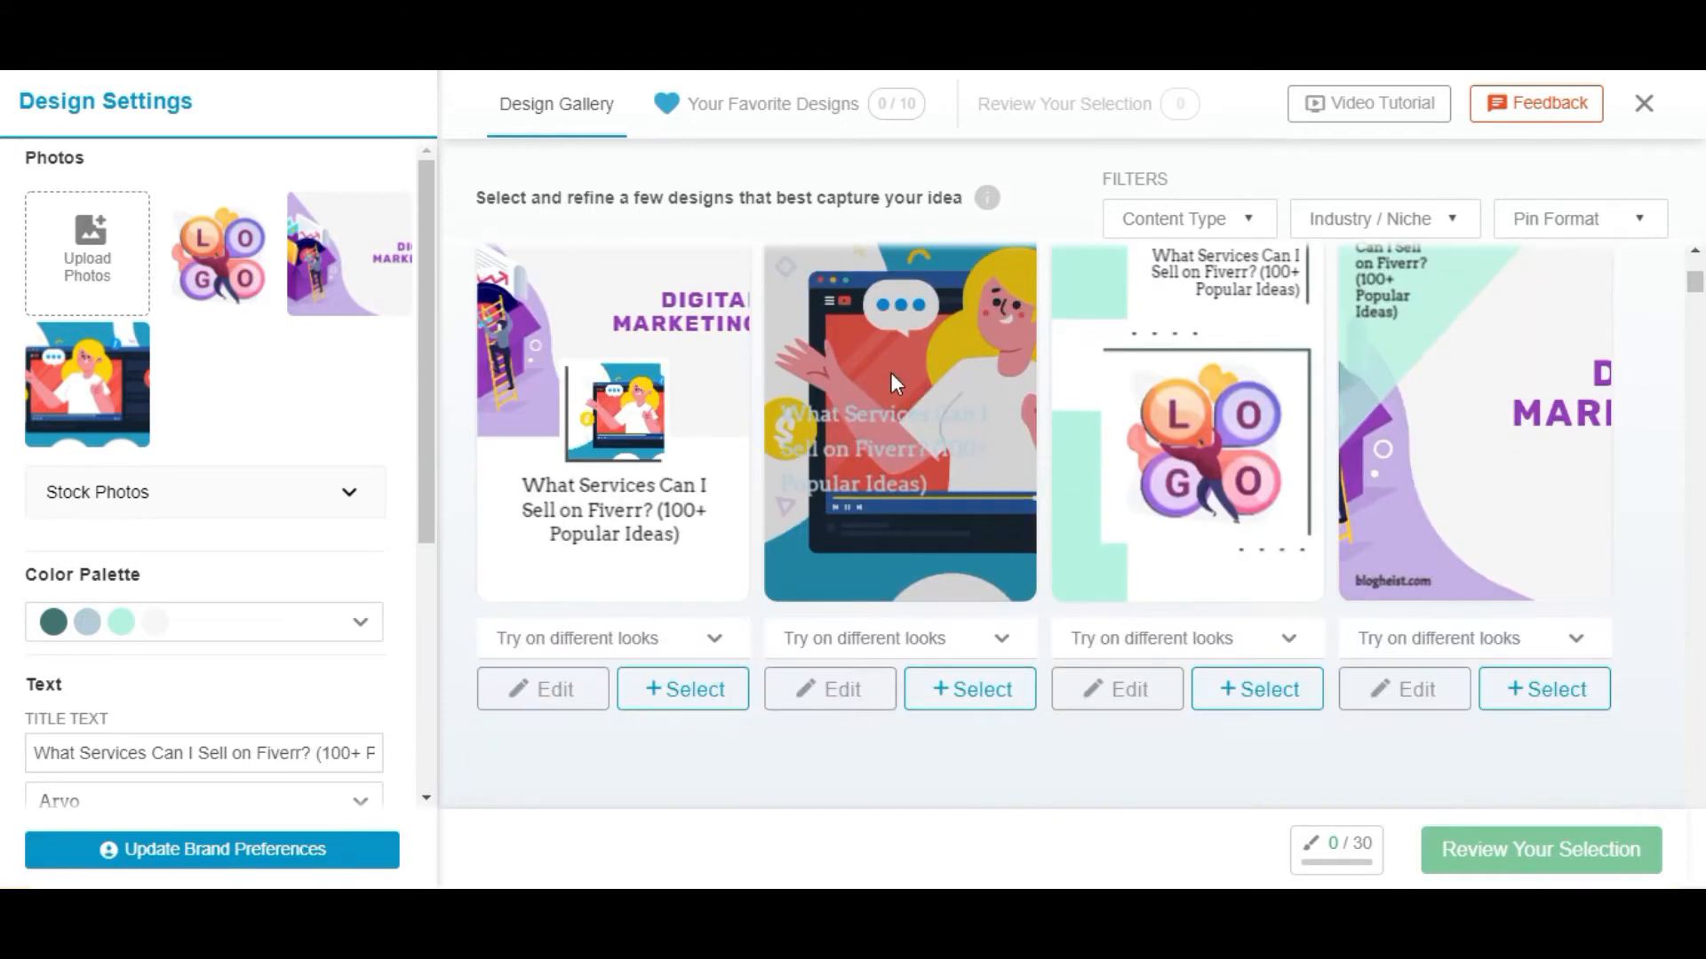
{"action": "scroll", "coordinate": [890, 372], "scroll_direction": "down", "scroll_amount": 3}
{"action": "scroll", "coordinate": [894, 387], "scroll_direction": "down", "scroll_amount": 3}
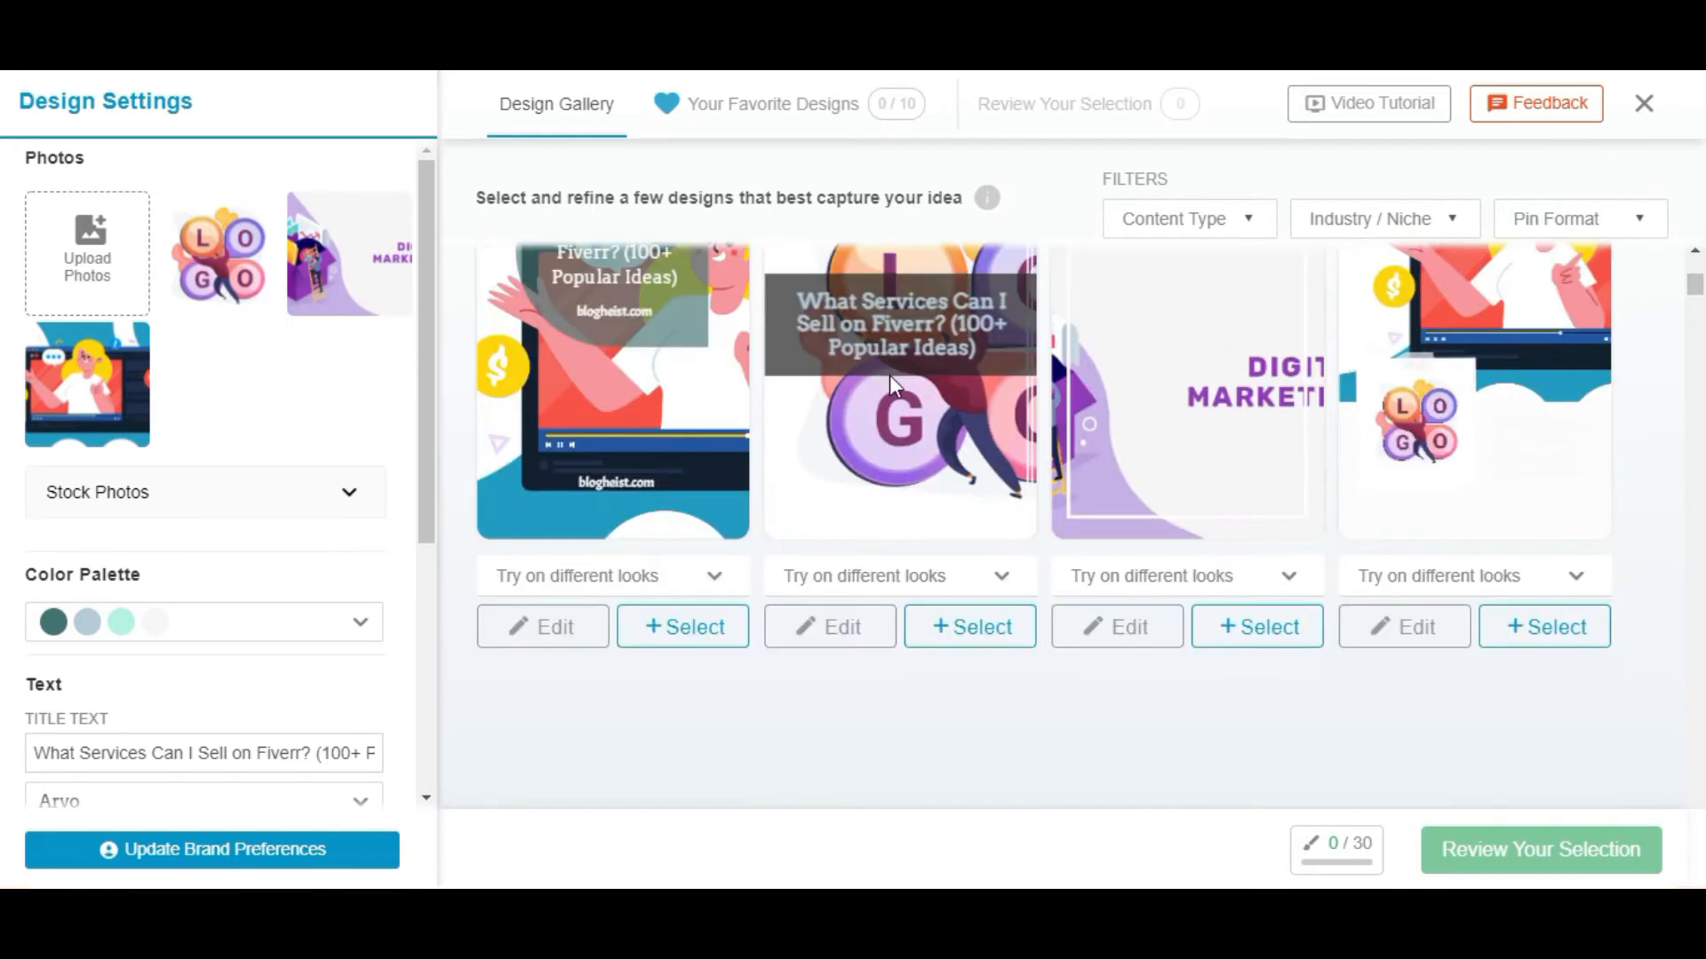
{"action": "scroll", "coordinate": [888, 374], "scroll_direction": "up", "scroll_amount": 2}
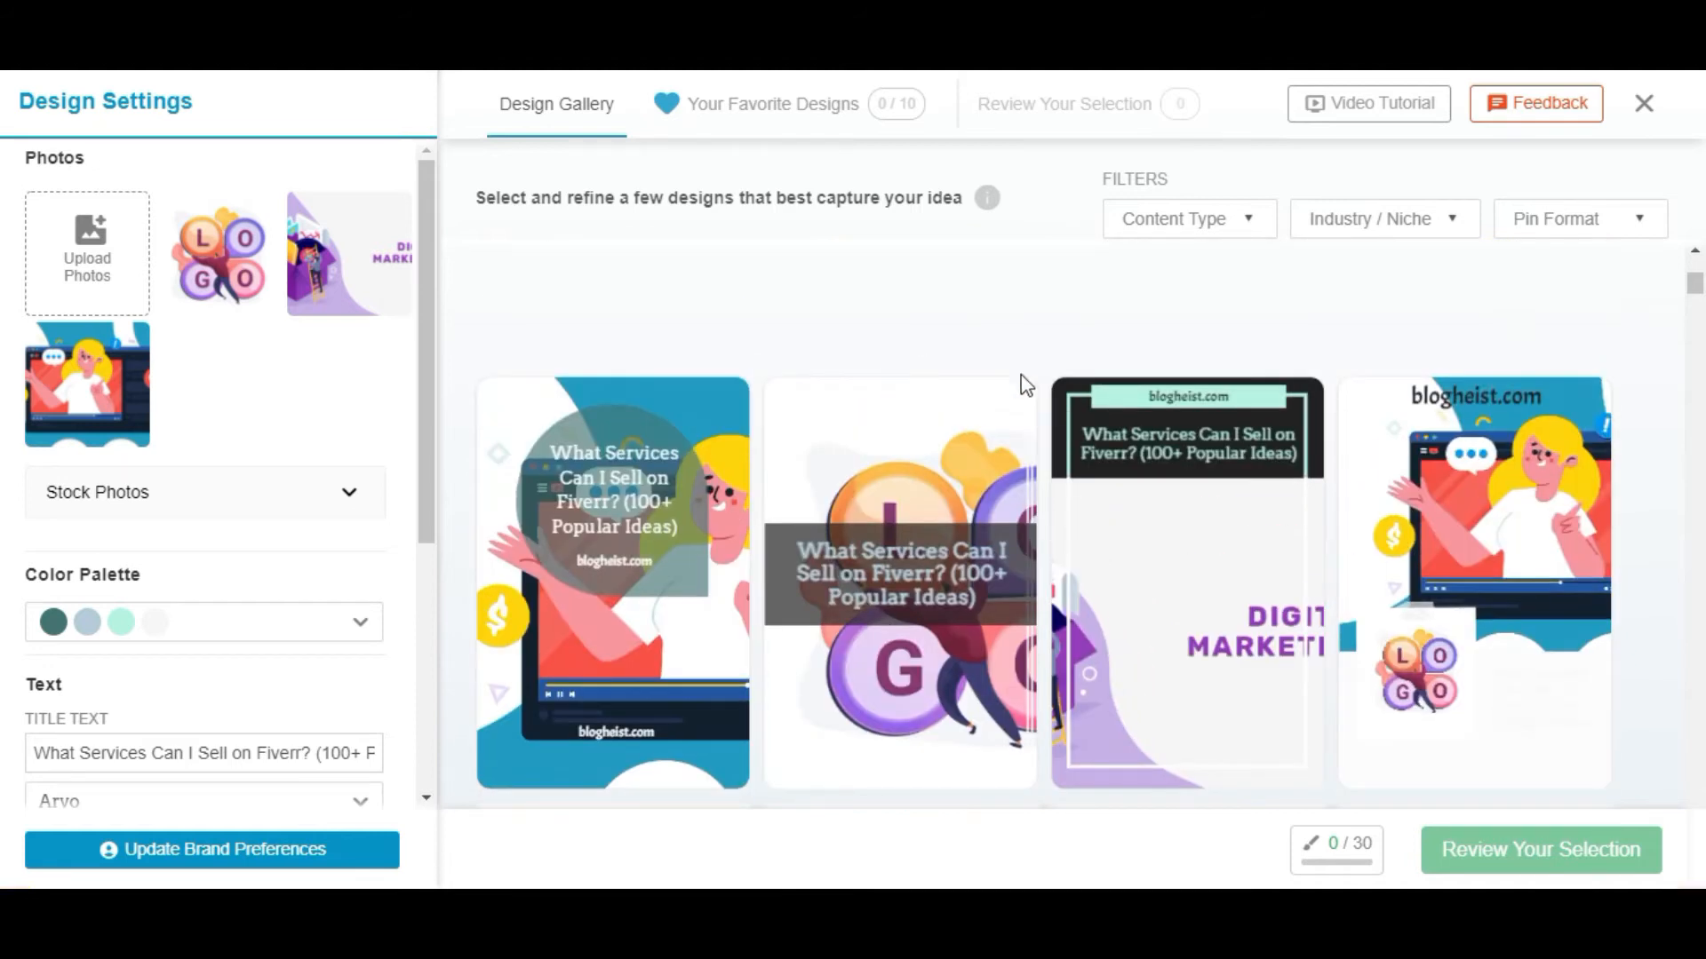
{"action": "scroll", "coordinate": [669, 545], "scroll_direction": "down", "scroll_amount": 3}
{"action": "scroll", "coordinate": [666, 590], "scroll_direction": "down", "scroll_amount": 3}
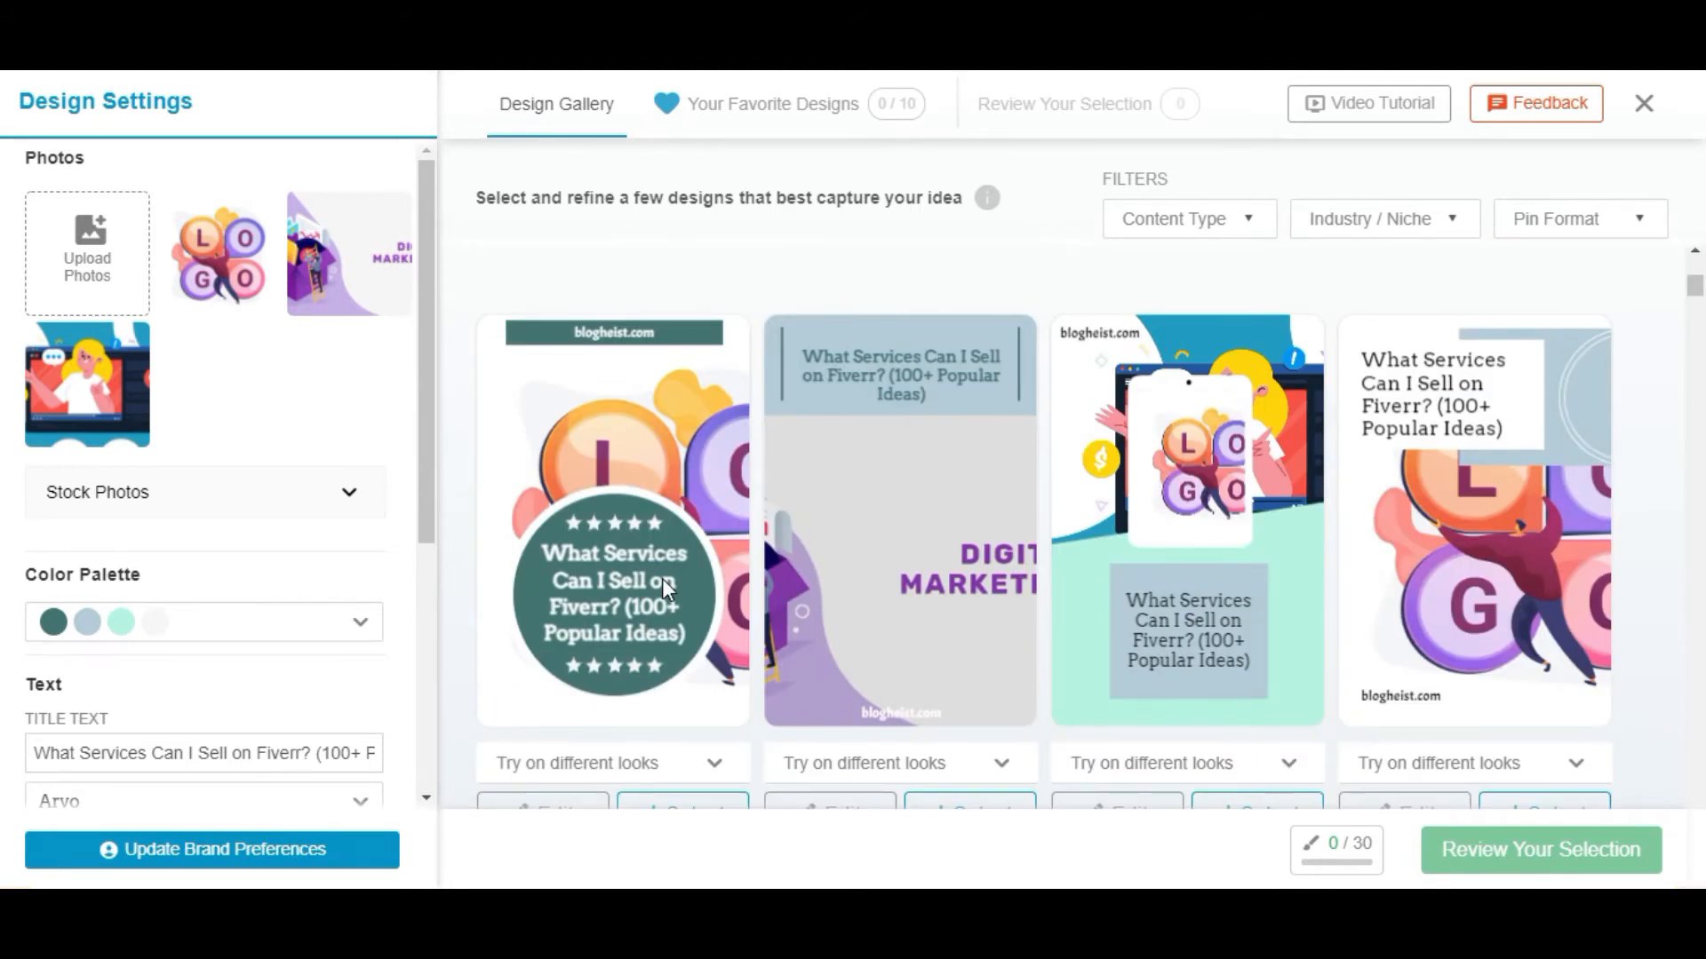
{"action": "scroll", "coordinate": [663, 578], "scroll_direction": "down", "scroll_amount": 3}
{"action": "scroll", "coordinate": [662, 578], "scroll_direction": "down", "scroll_amount": 3}
{"action": "mouse_move", "coordinate": [696, 358]}
{"action": "scroll", "coordinate": [586, 531], "scroll_direction": "down", "scroll_amount": 5}
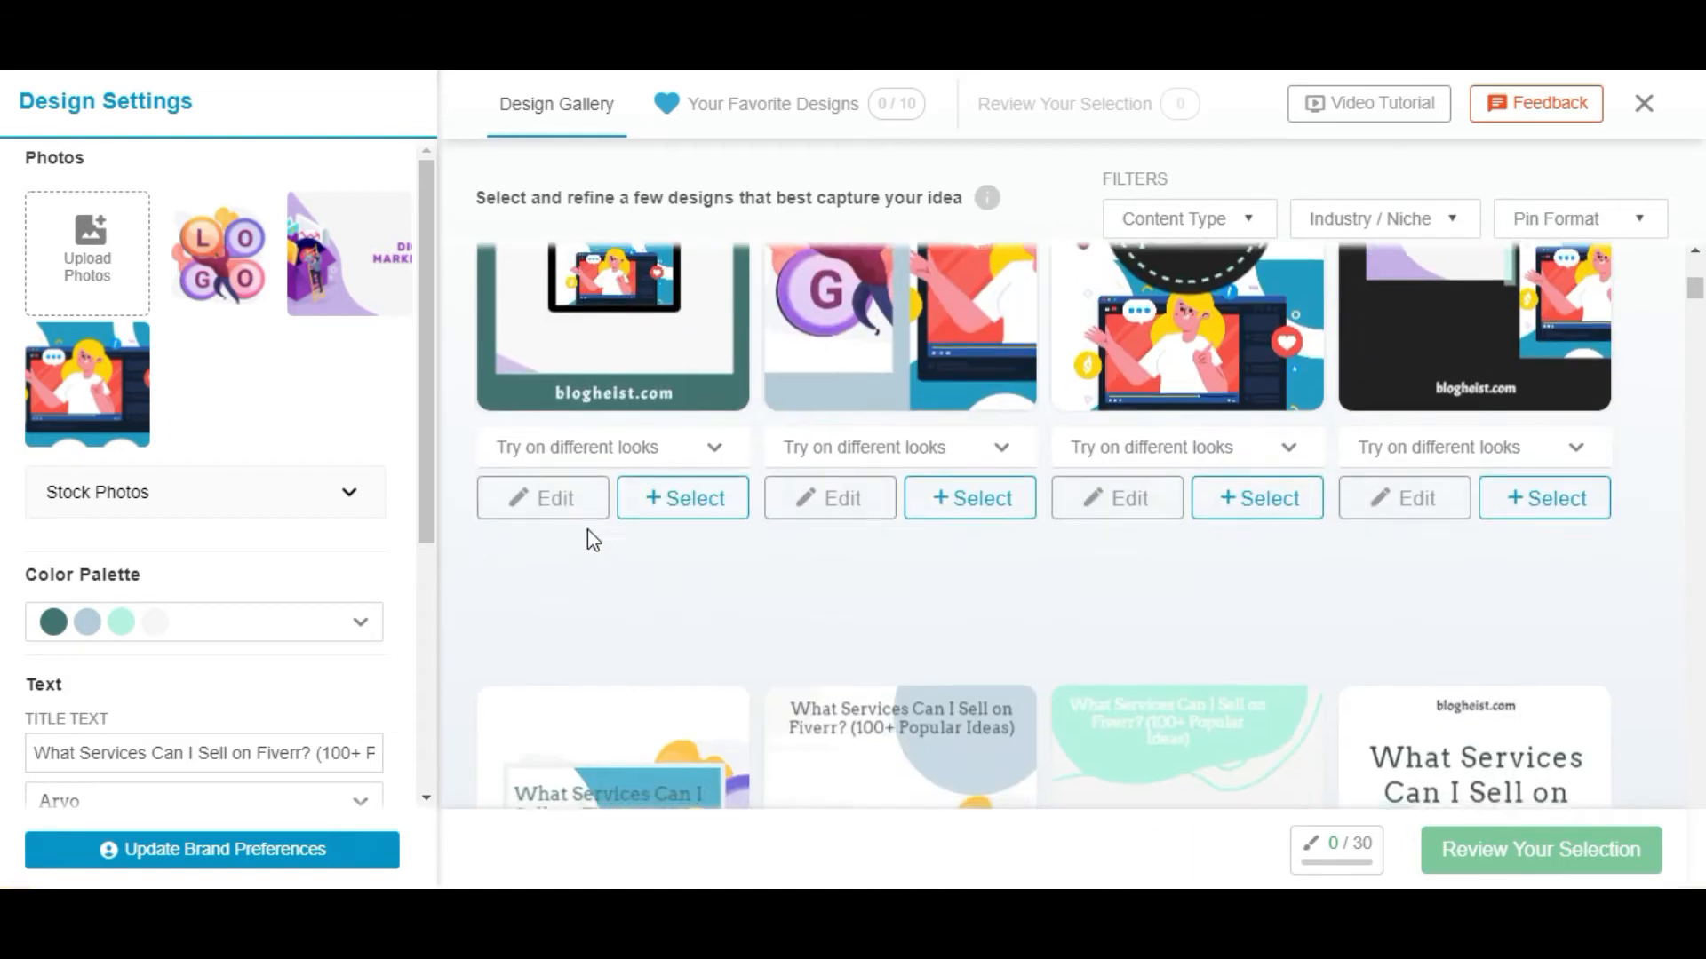
Select the mint green design with the circular LOGO illustration above the dark title text.
{"action": "scroll", "coordinate": [781, 597], "scroll_direction": "down", "scroll_amount": 3}
{"action": "scroll", "coordinate": [769, 600], "scroll_direction": "down", "scroll_amount": 5}
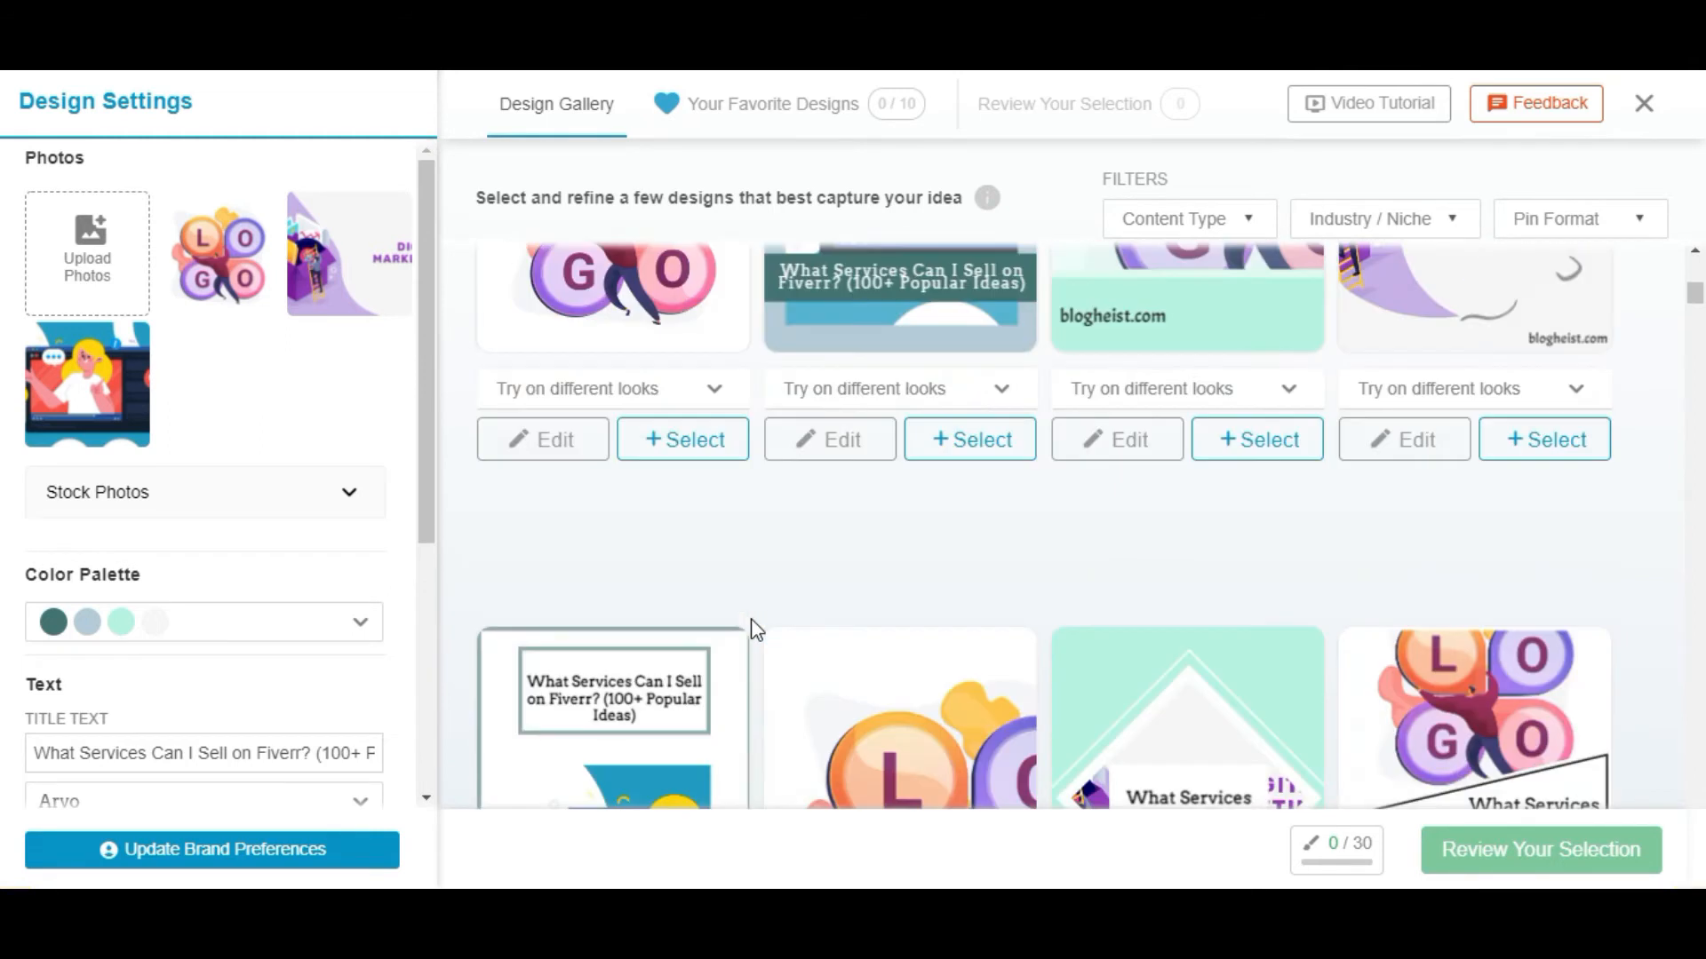
{"action": "scroll", "coordinate": [750, 618], "scroll_direction": "down", "scroll_amount": 5}
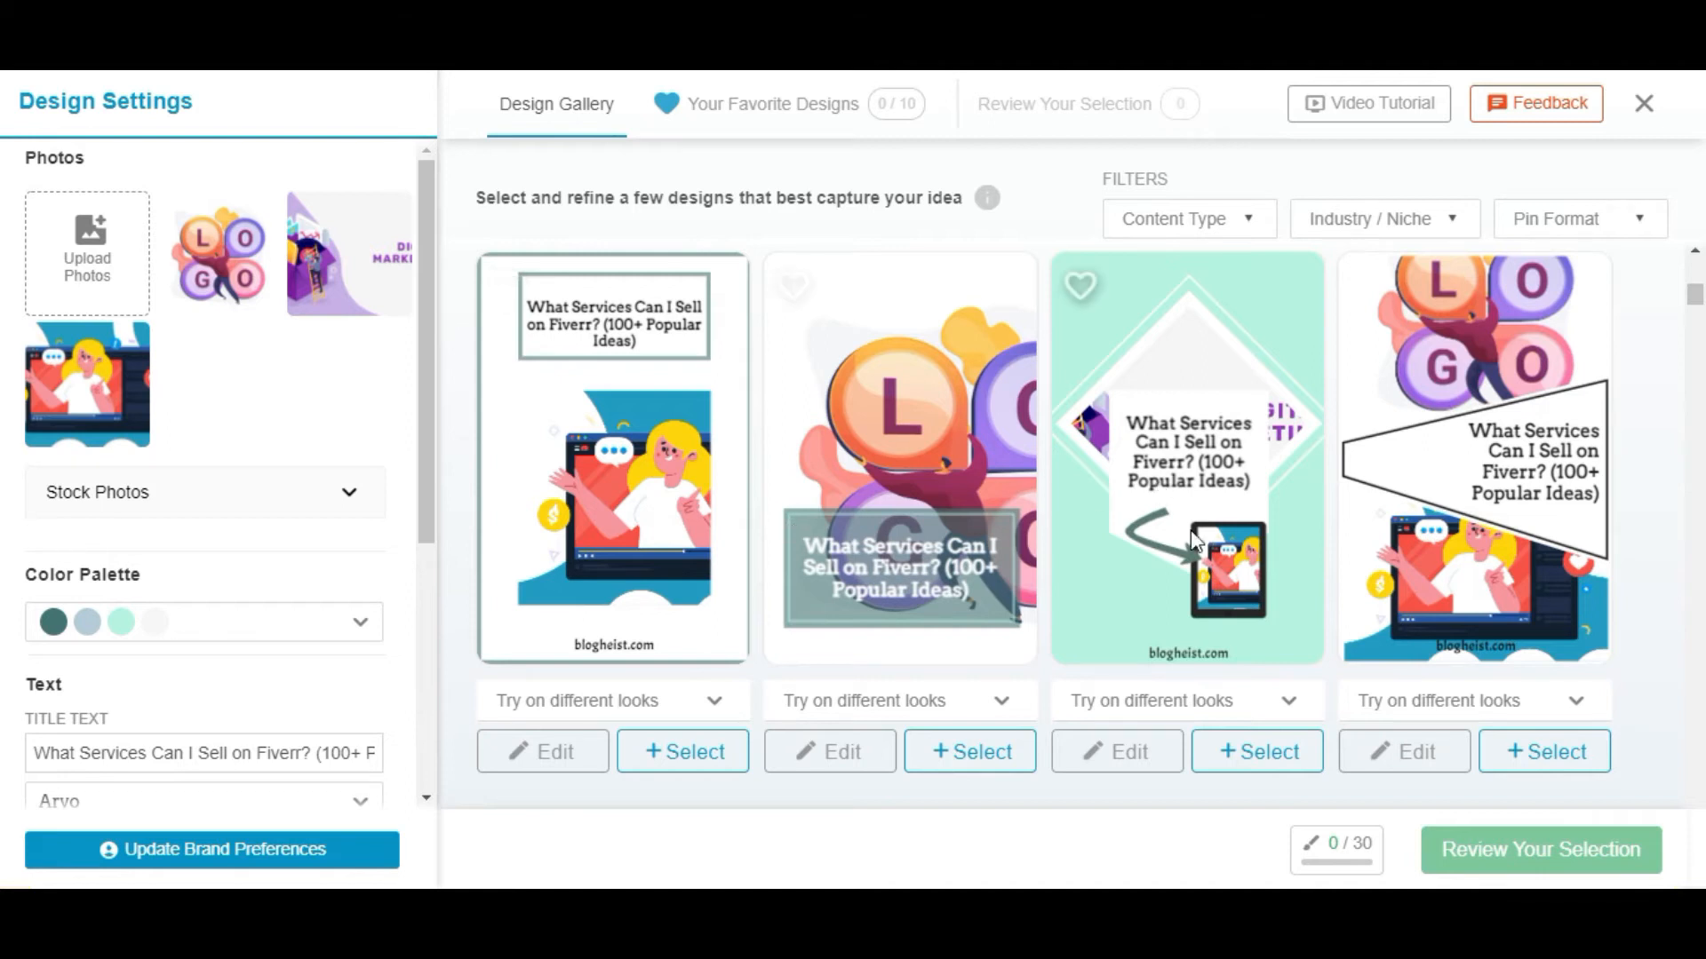
{"action": "scroll", "coordinate": [1153, 571], "scroll_direction": "down", "scroll_amount": 5}
{"action": "scroll", "coordinate": [1086, 526], "scroll_direction": "down", "scroll_amount": 5}
{"action": "scroll", "coordinate": [1086, 524], "scroll_direction": "up", "scroll_amount": 3}
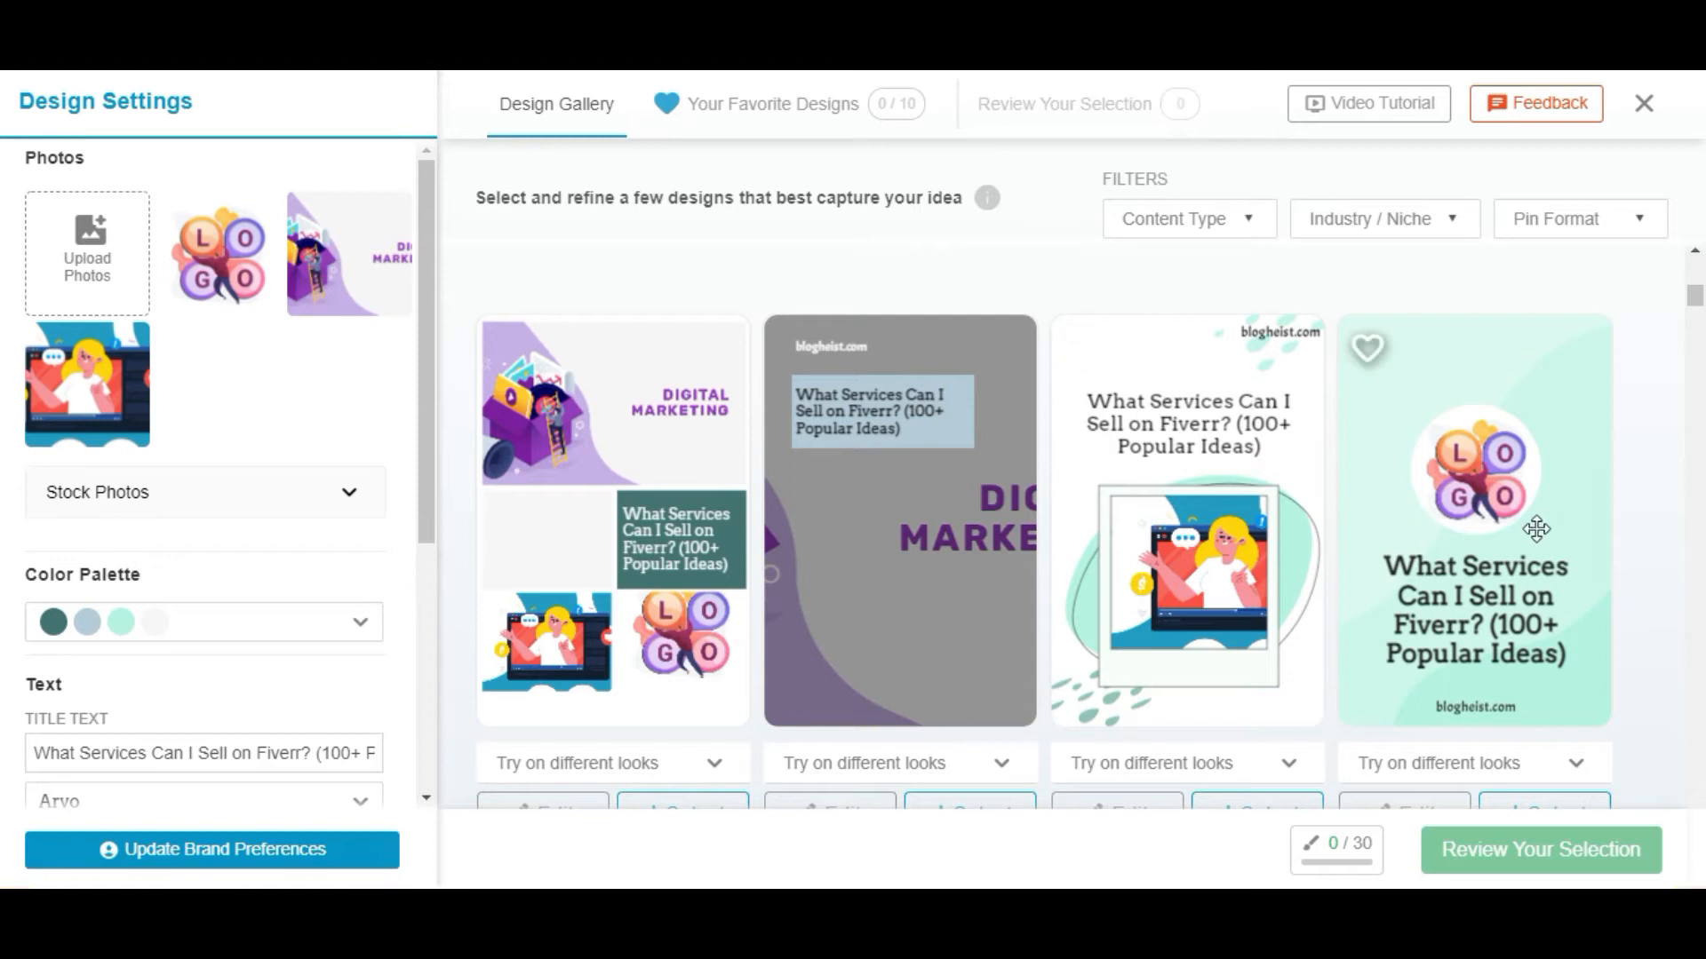
{"action": "scroll", "coordinate": [1501, 524], "scroll_direction": "down", "scroll_amount": 2}
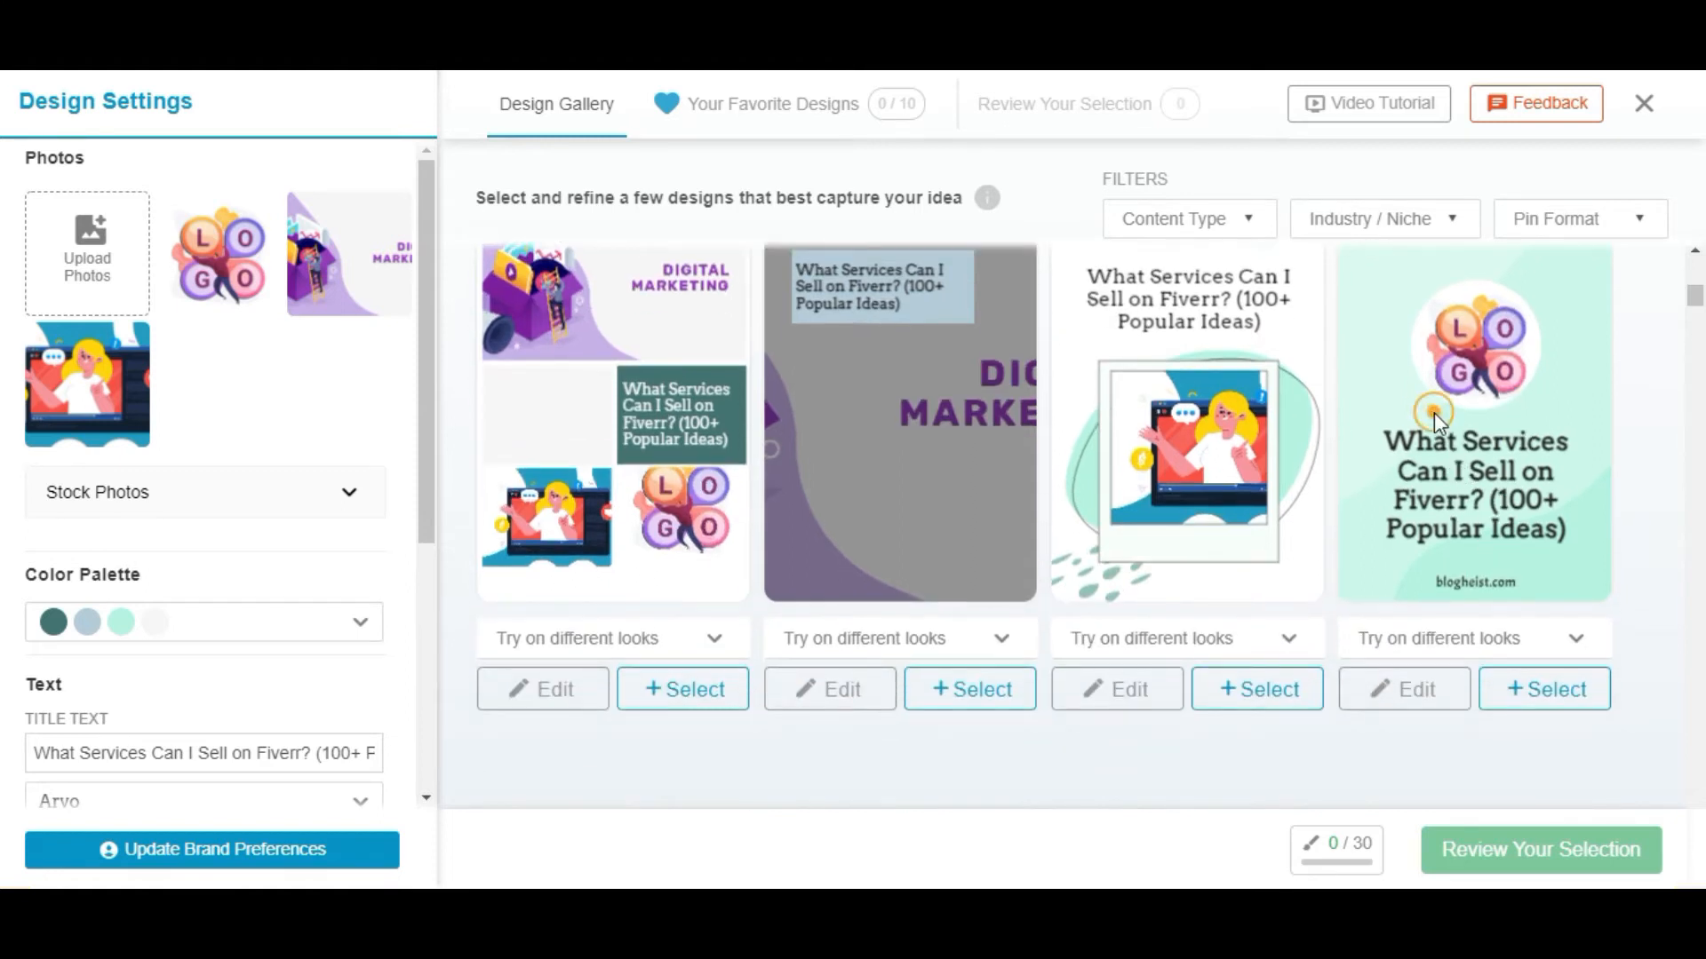
{"action": "scroll", "coordinate": [1449, 475], "scroll_direction": "up", "scroll_amount": 2}
{"action": "scroll", "coordinate": [1449, 475], "scroll_direction": "down", "scroll_amount": 2}
{"action": "left_click", "coordinate": [1548, 692]}
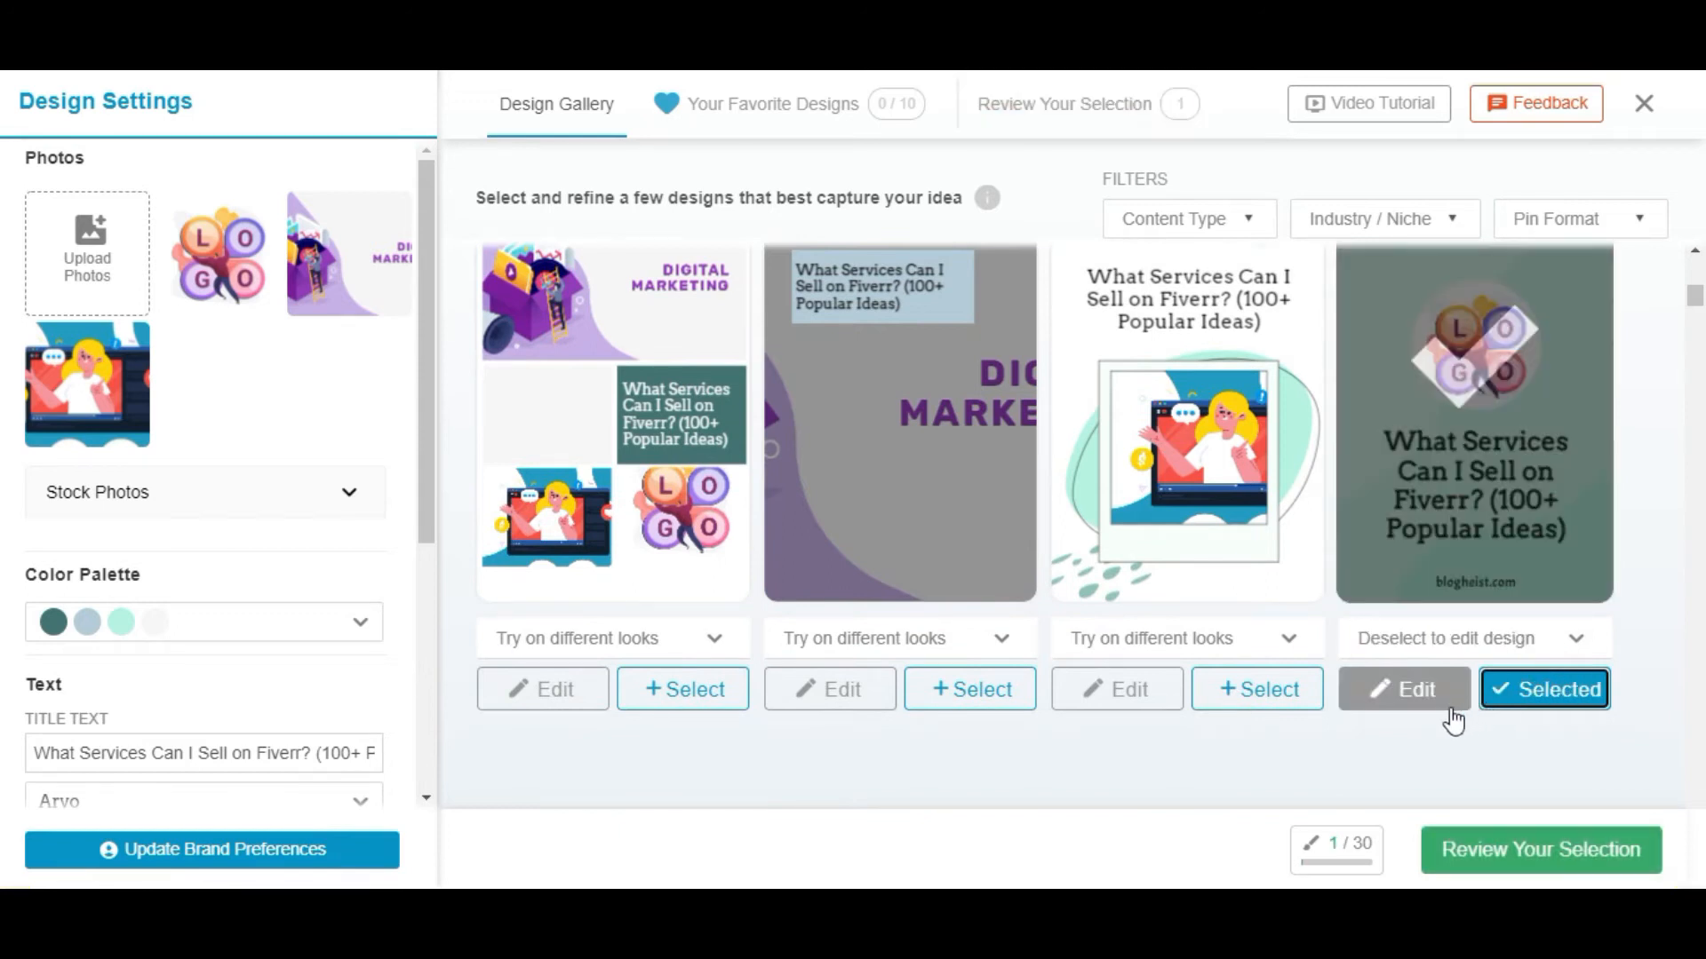
Open for editing the design with the blonde woman illustration above a scalloped edge and the title underneath.
{"action": "scroll", "coordinate": [619, 449], "scroll_direction": "down", "scroll_amount": 4}
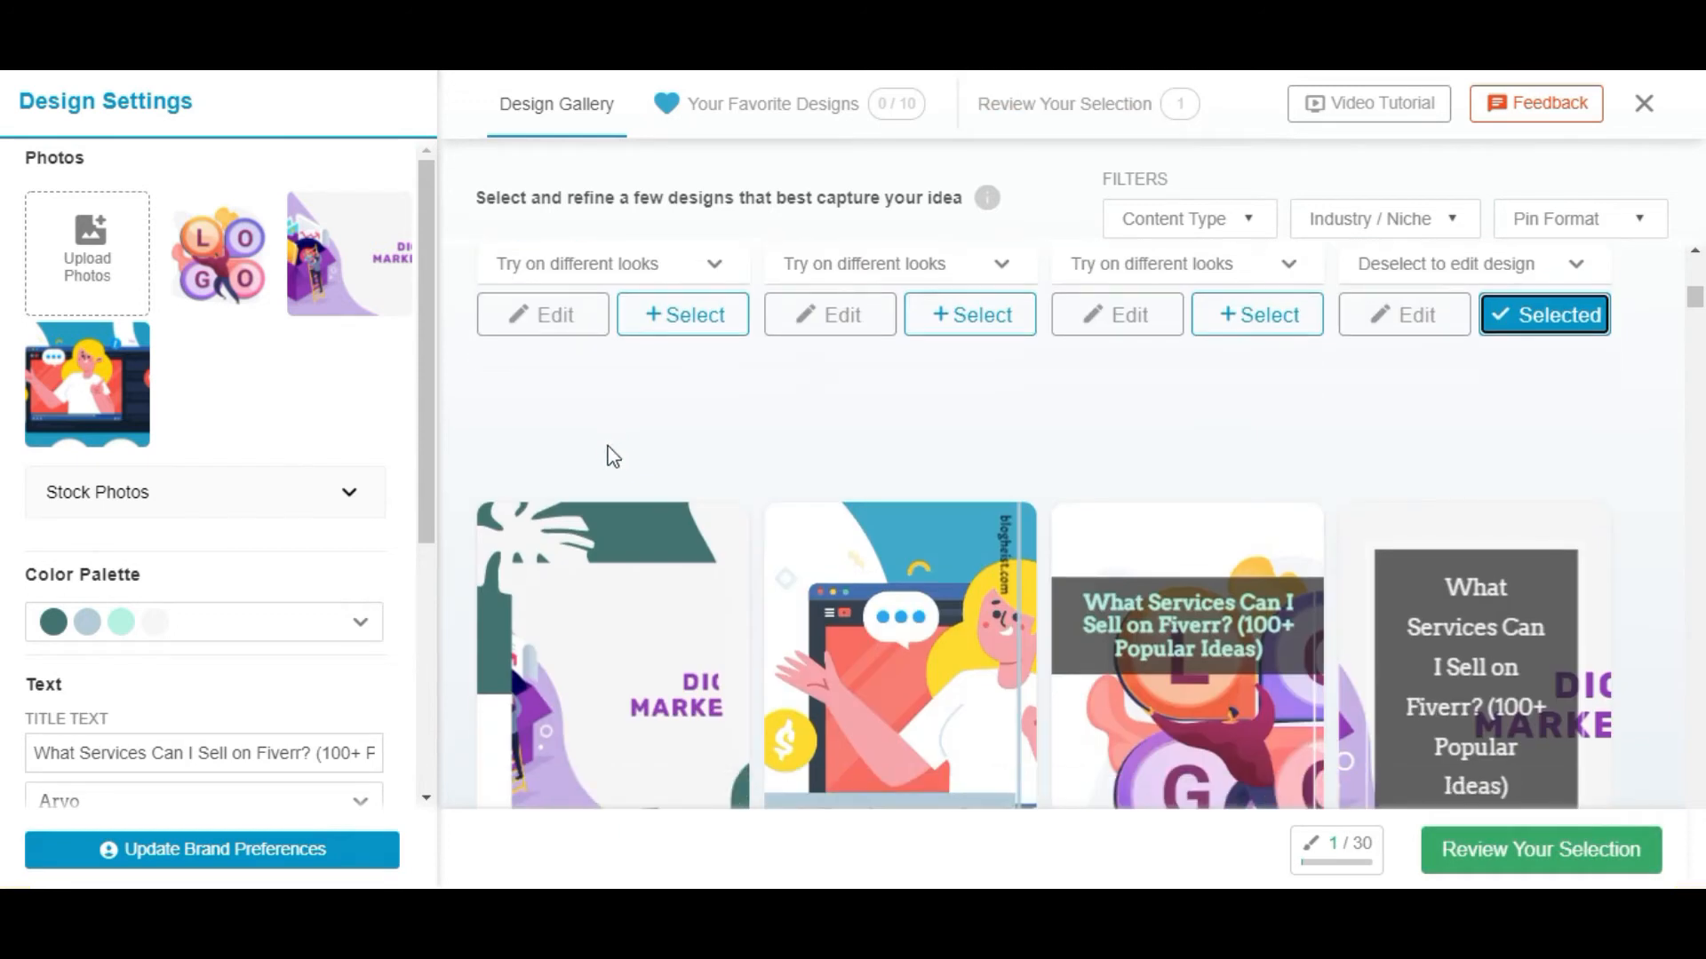
{"action": "scroll", "coordinate": [613, 455], "scroll_direction": "down", "scroll_amount": 3}
{"action": "scroll", "coordinate": [612, 455], "scroll_direction": "down", "scroll_amount": 4}
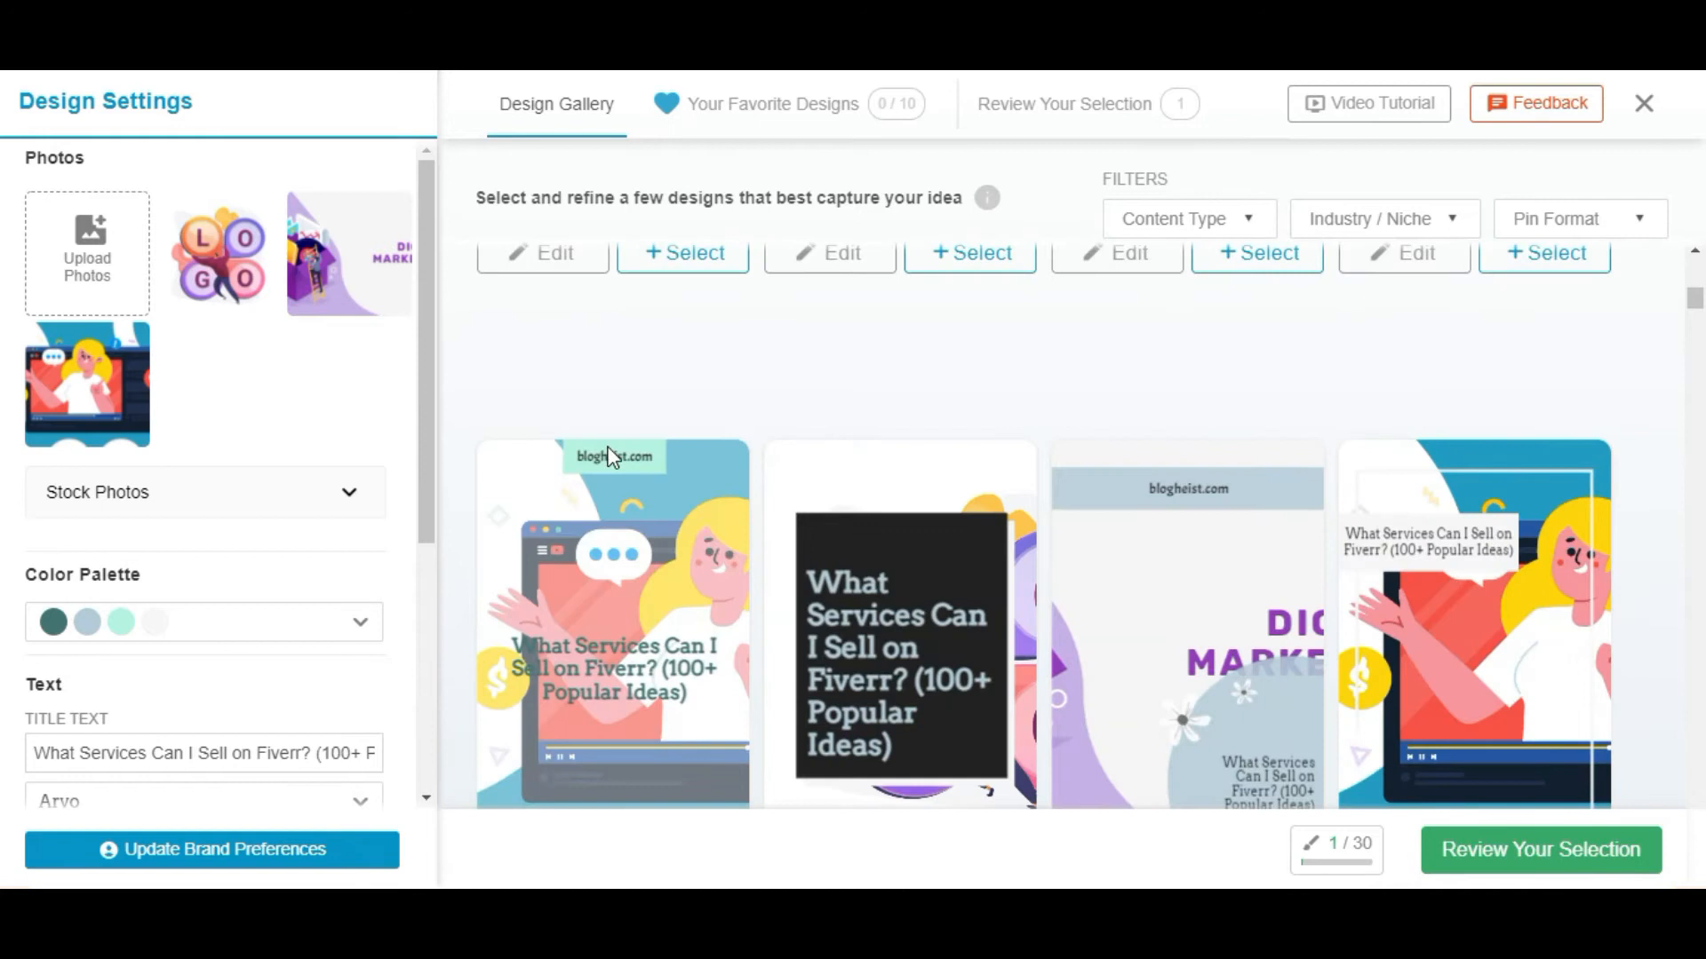
{"action": "scroll", "coordinate": [609, 455], "scroll_direction": "down", "scroll_amount": 7}
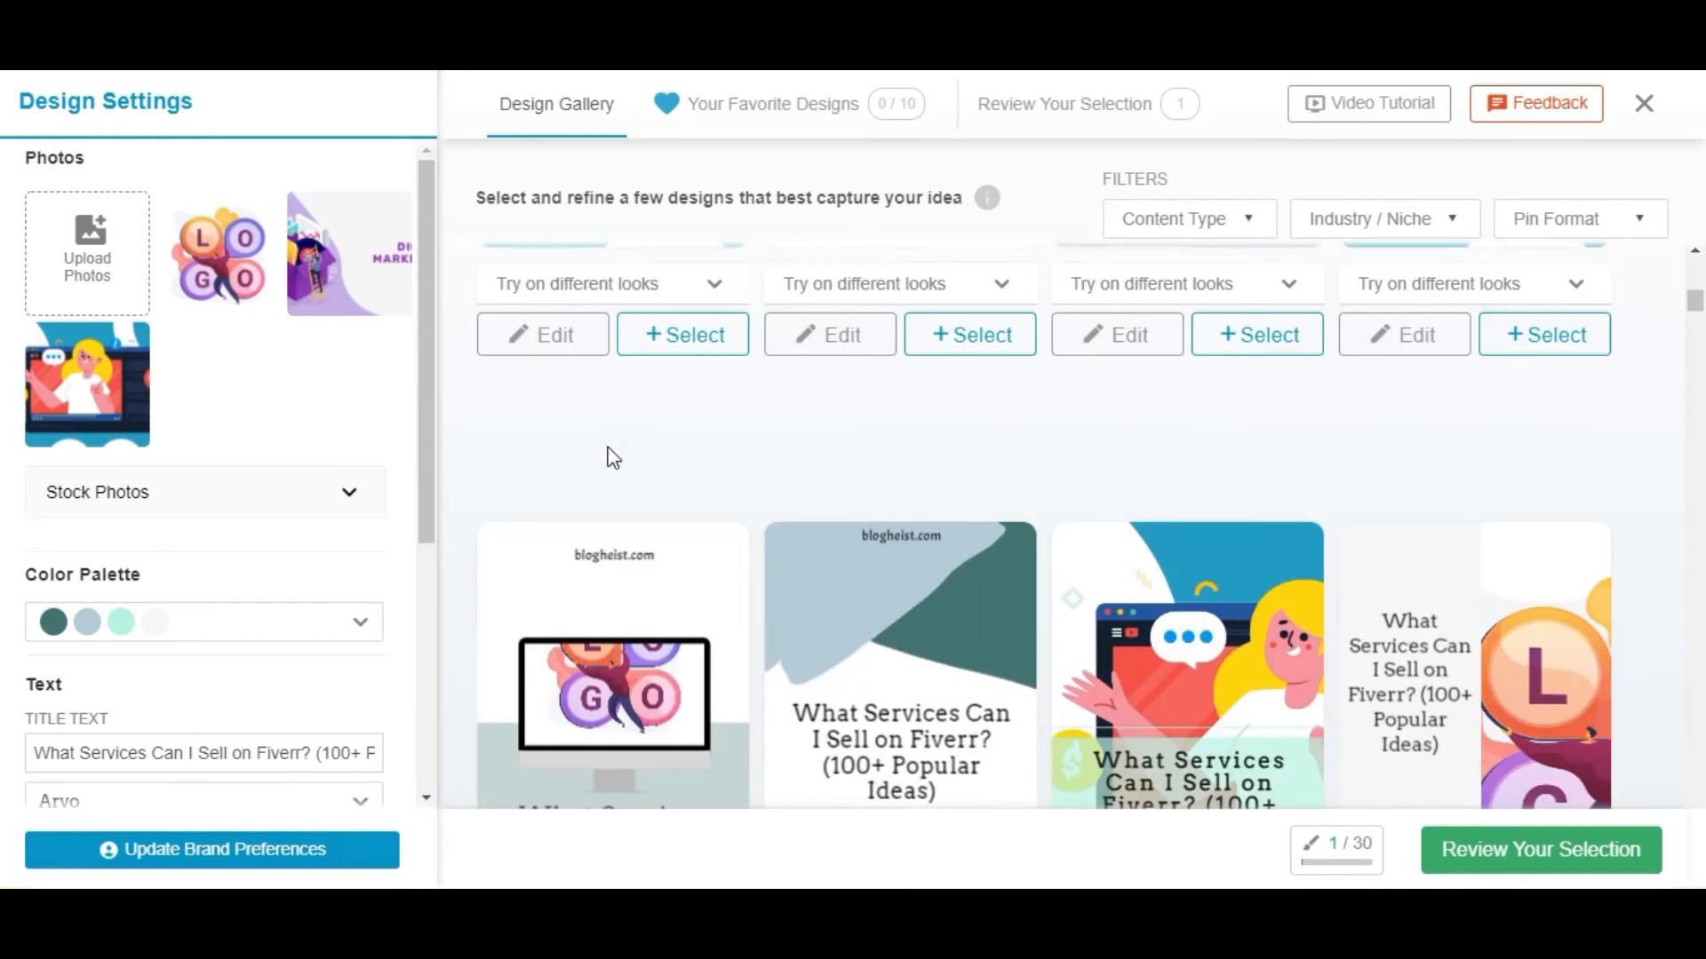
{"action": "scroll", "coordinate": [613, 457], "scroll_direction": "down", "scroll_amount": 4}
{"action": "scroll", "coordinate": [632, 628], "scroll_direction": "down", "scroll_amount": 4}
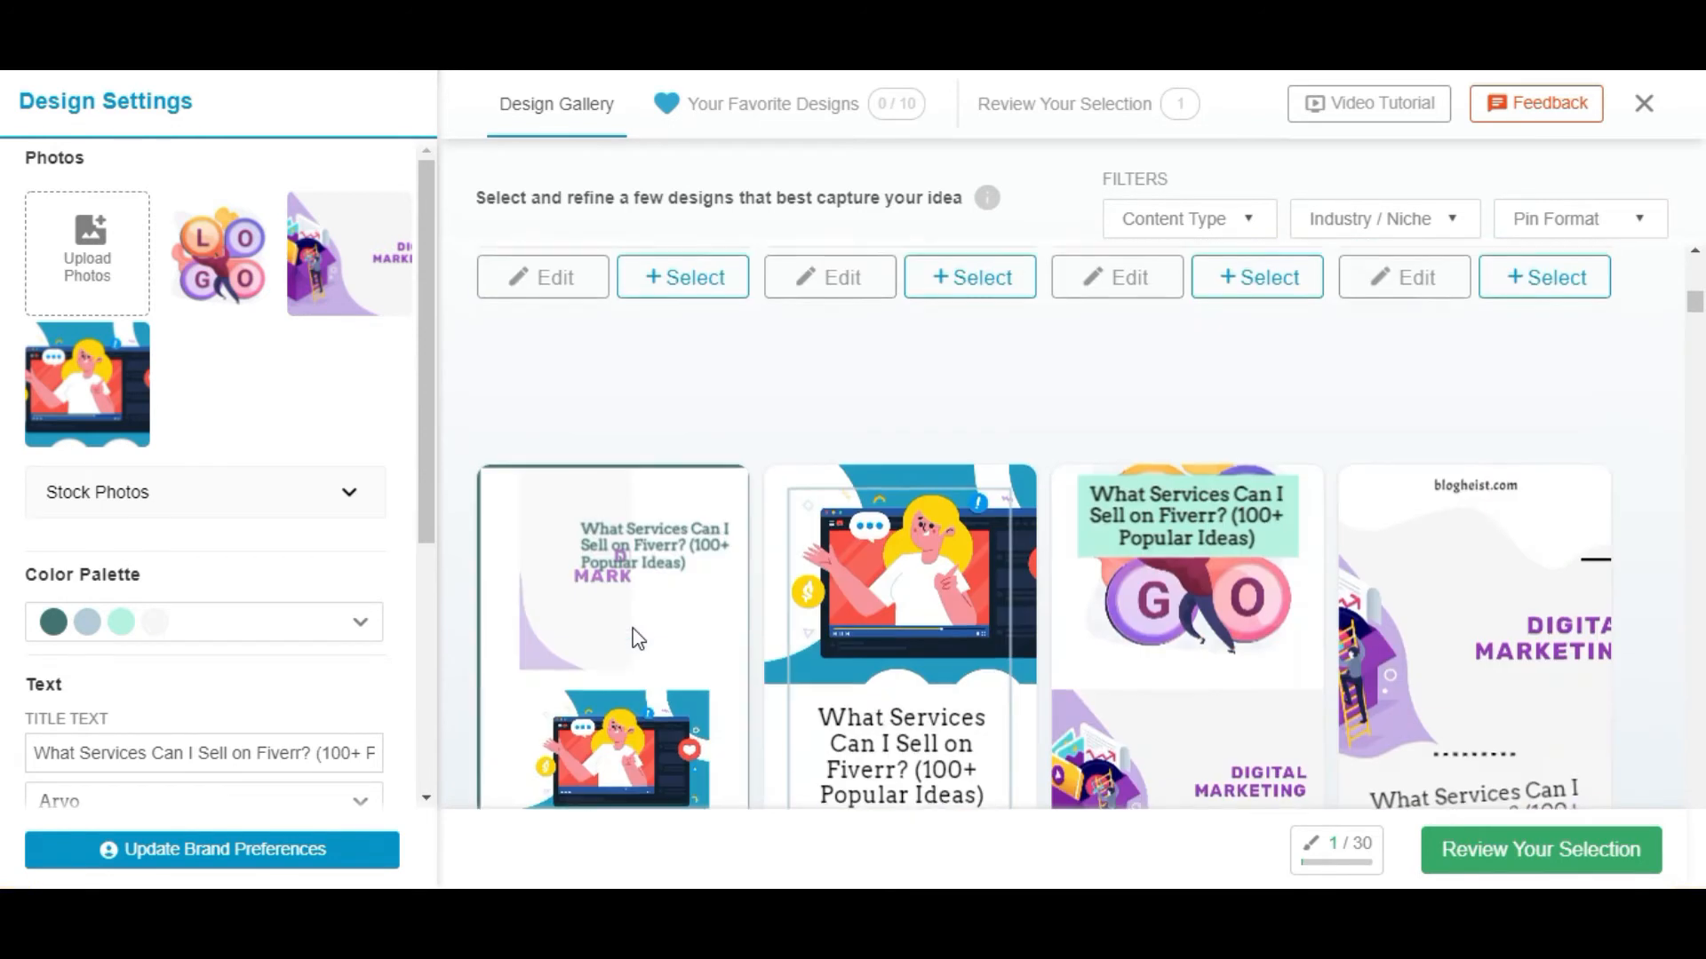
{"action": "scroll", "coordinate": [636, 638], "scroll_direction": "down", "scroll_amount": 2}
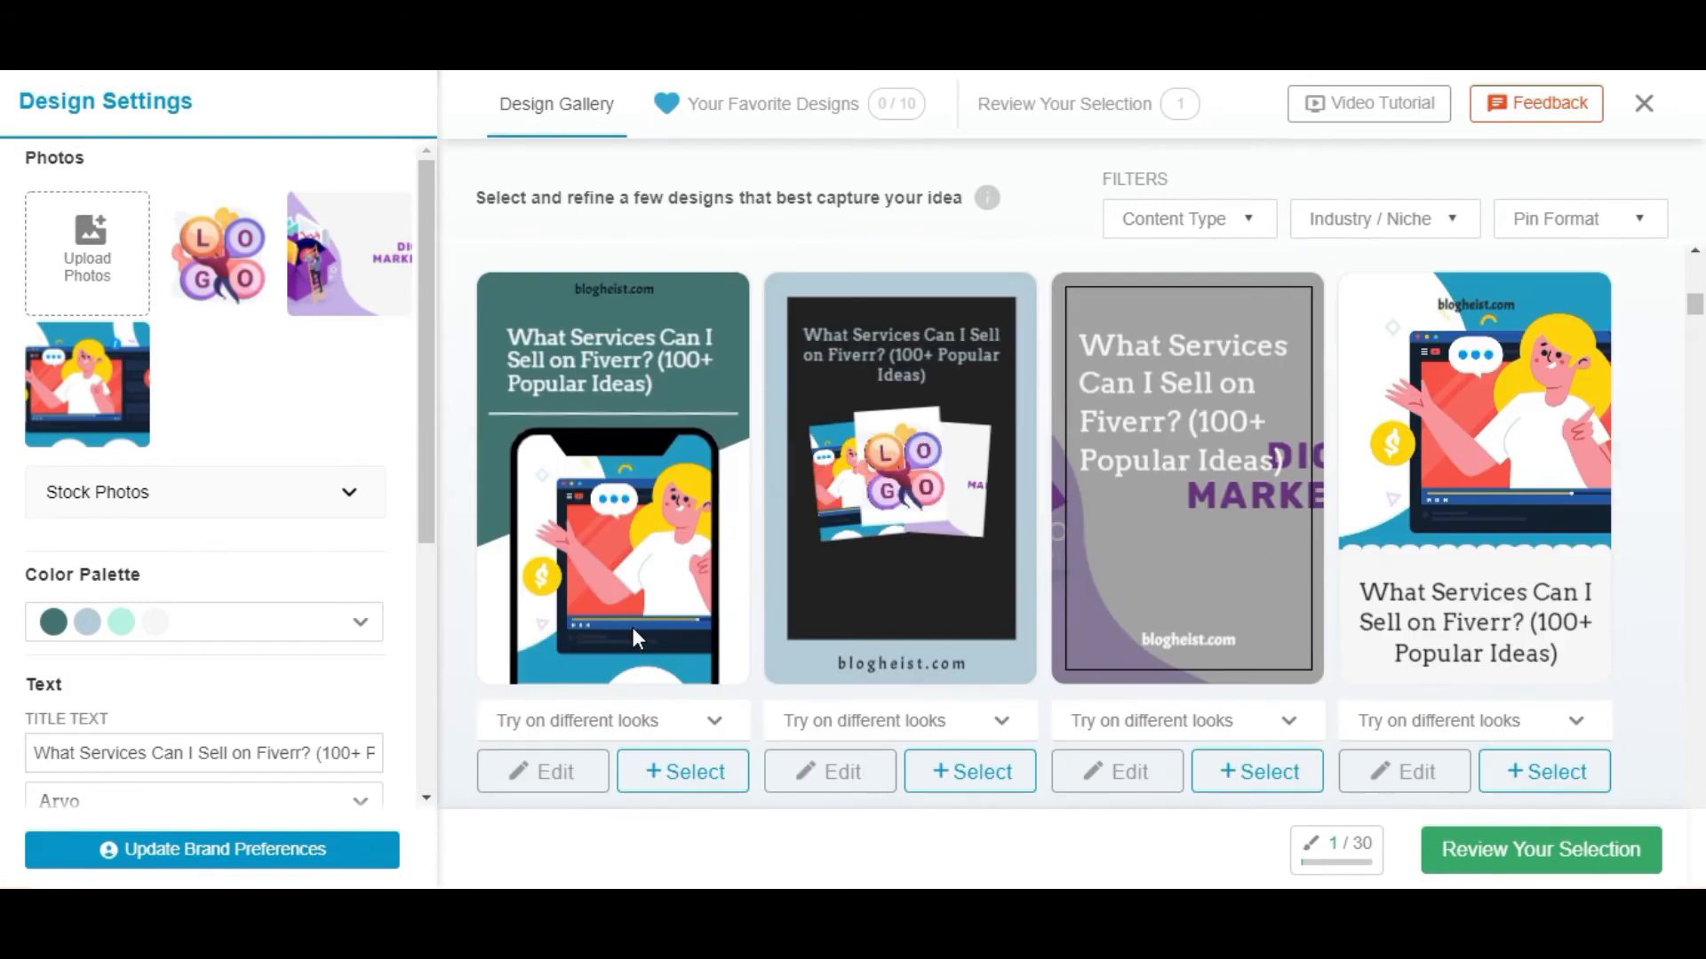
{"action": "scroll", "coordinate": [632, 627], "scroll_direction": "down", "scroll_amount": 5}
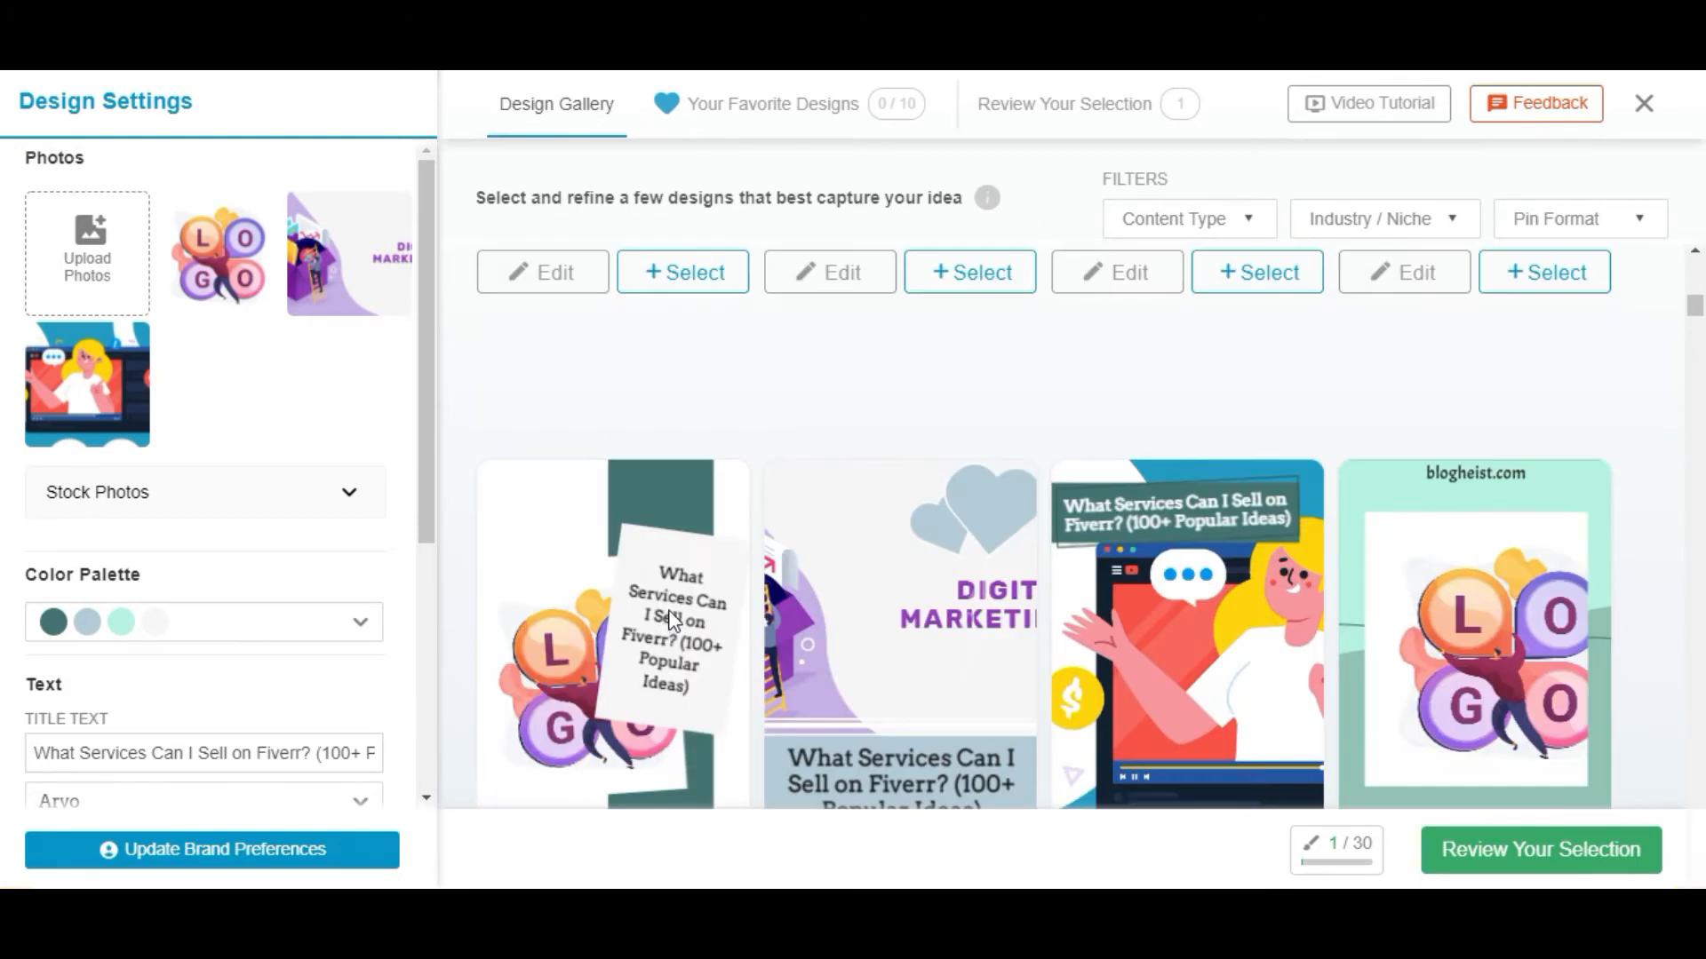
{"action": "scroll", "coordinate": [680, 599], "scroll_direction": "down", "scroll_amount": 3}
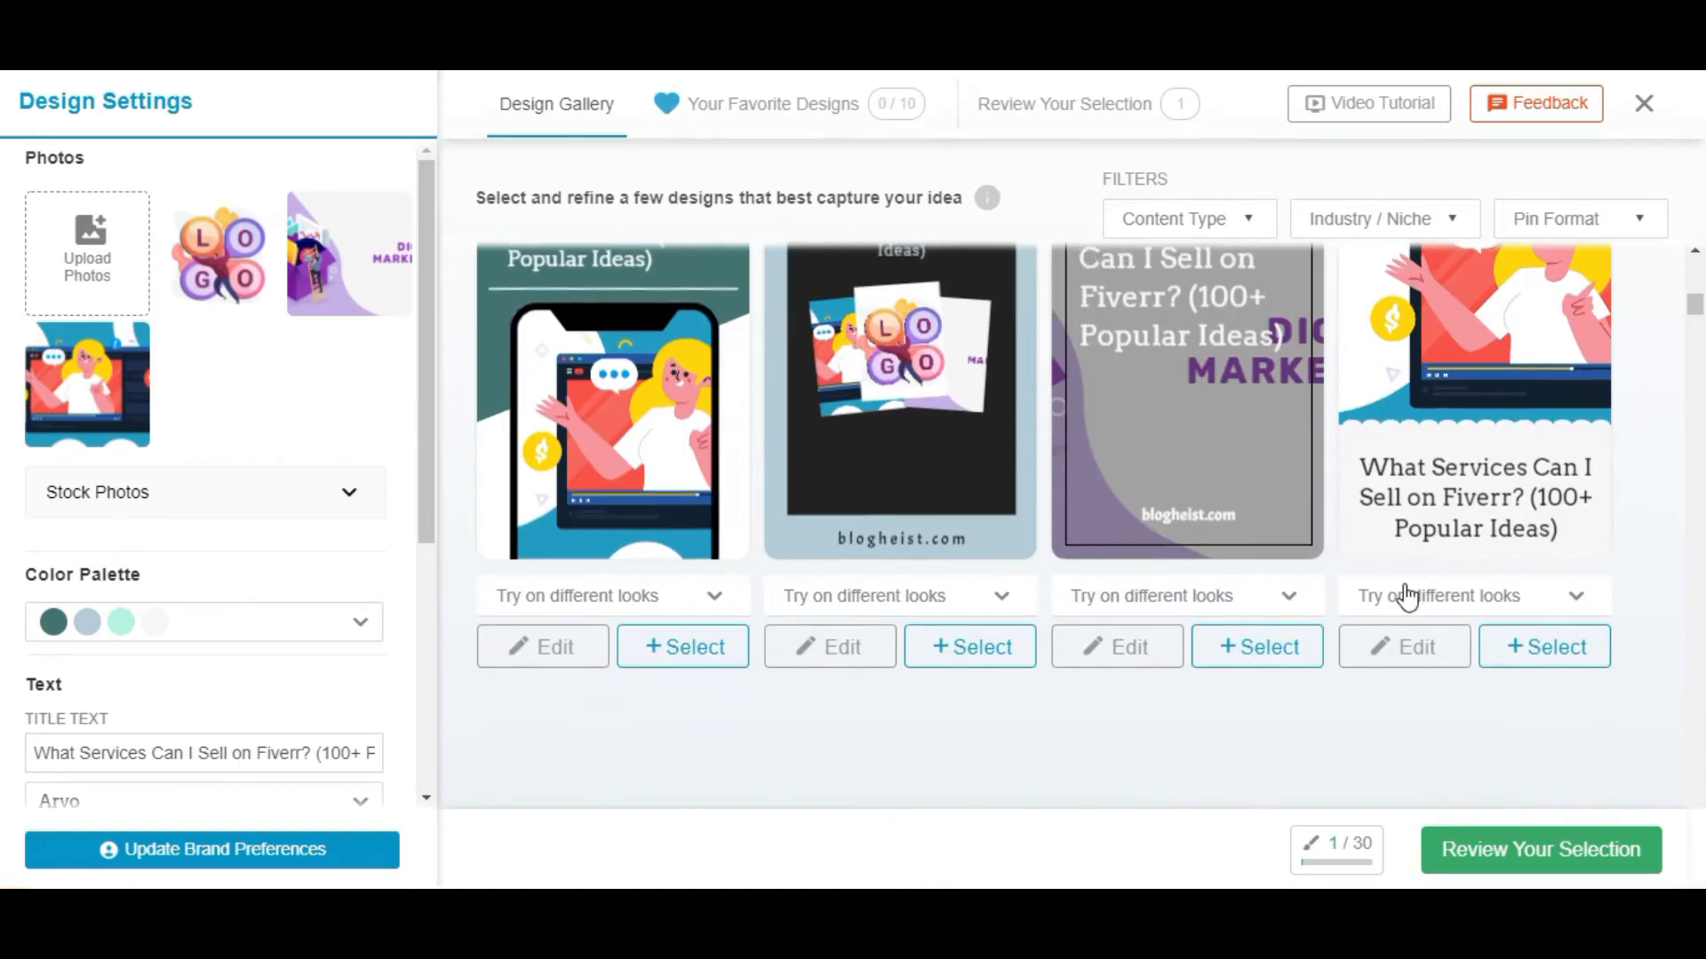
{"action": "left_click", "coordinate": [1404, 650]}
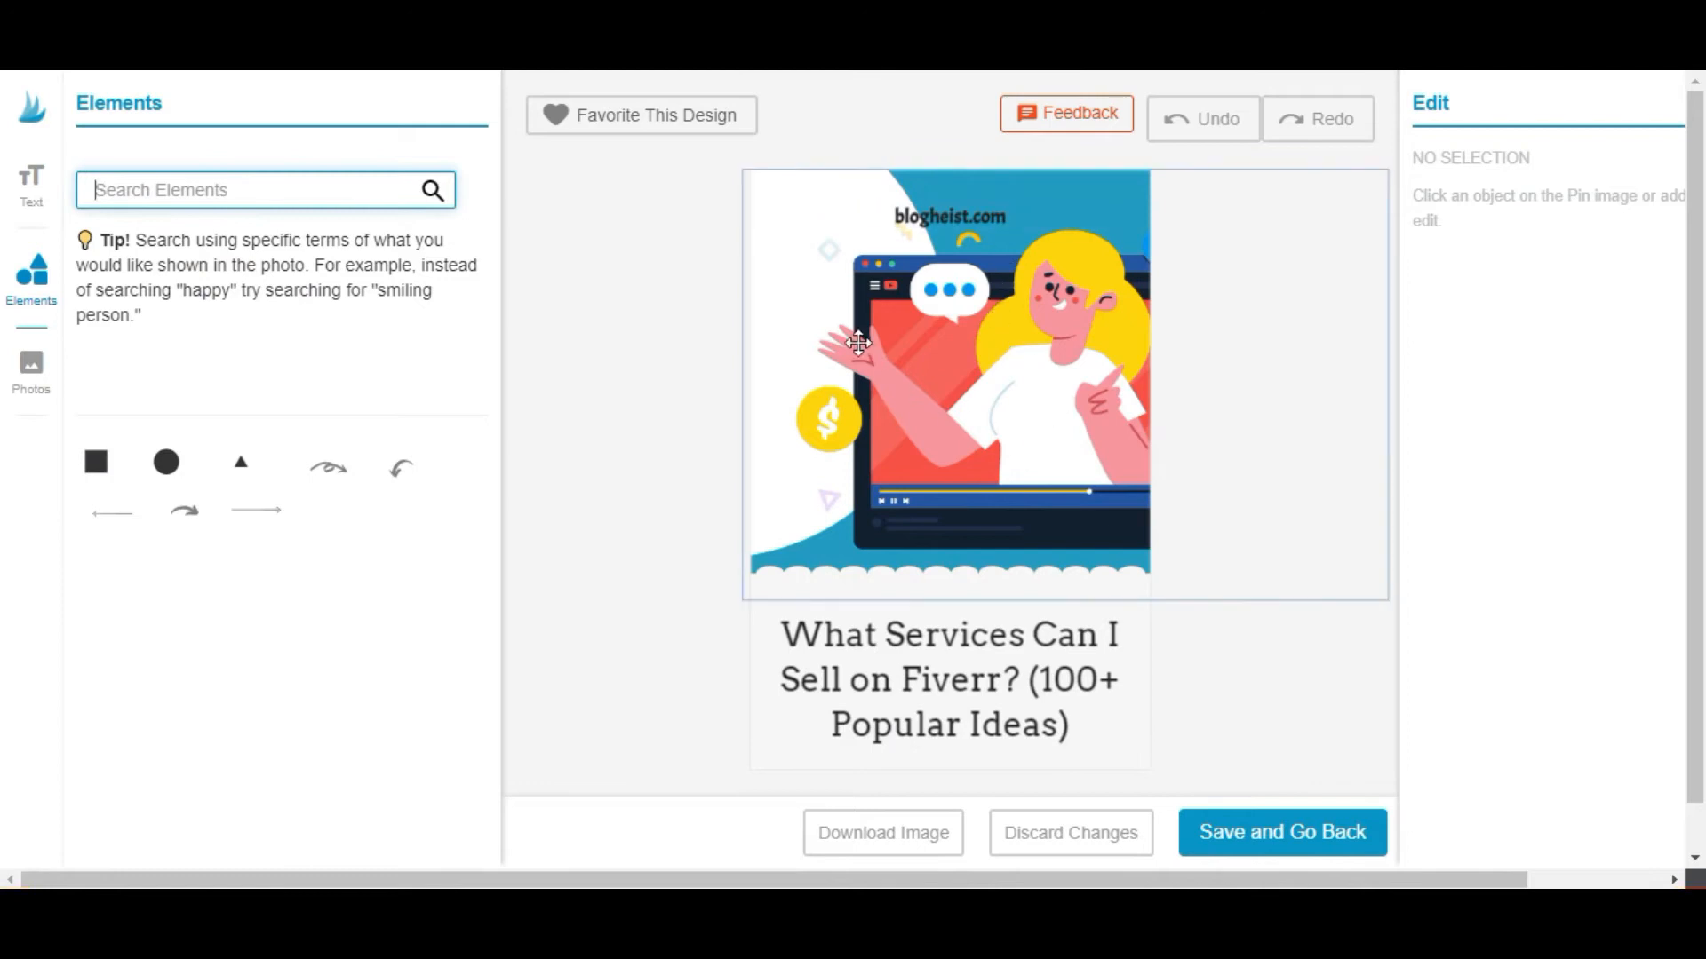
Scale down the blonde woman illustration and shift it within the upper part of the pin.
{"action": "left_click", "coordinate": [1161, 375]}
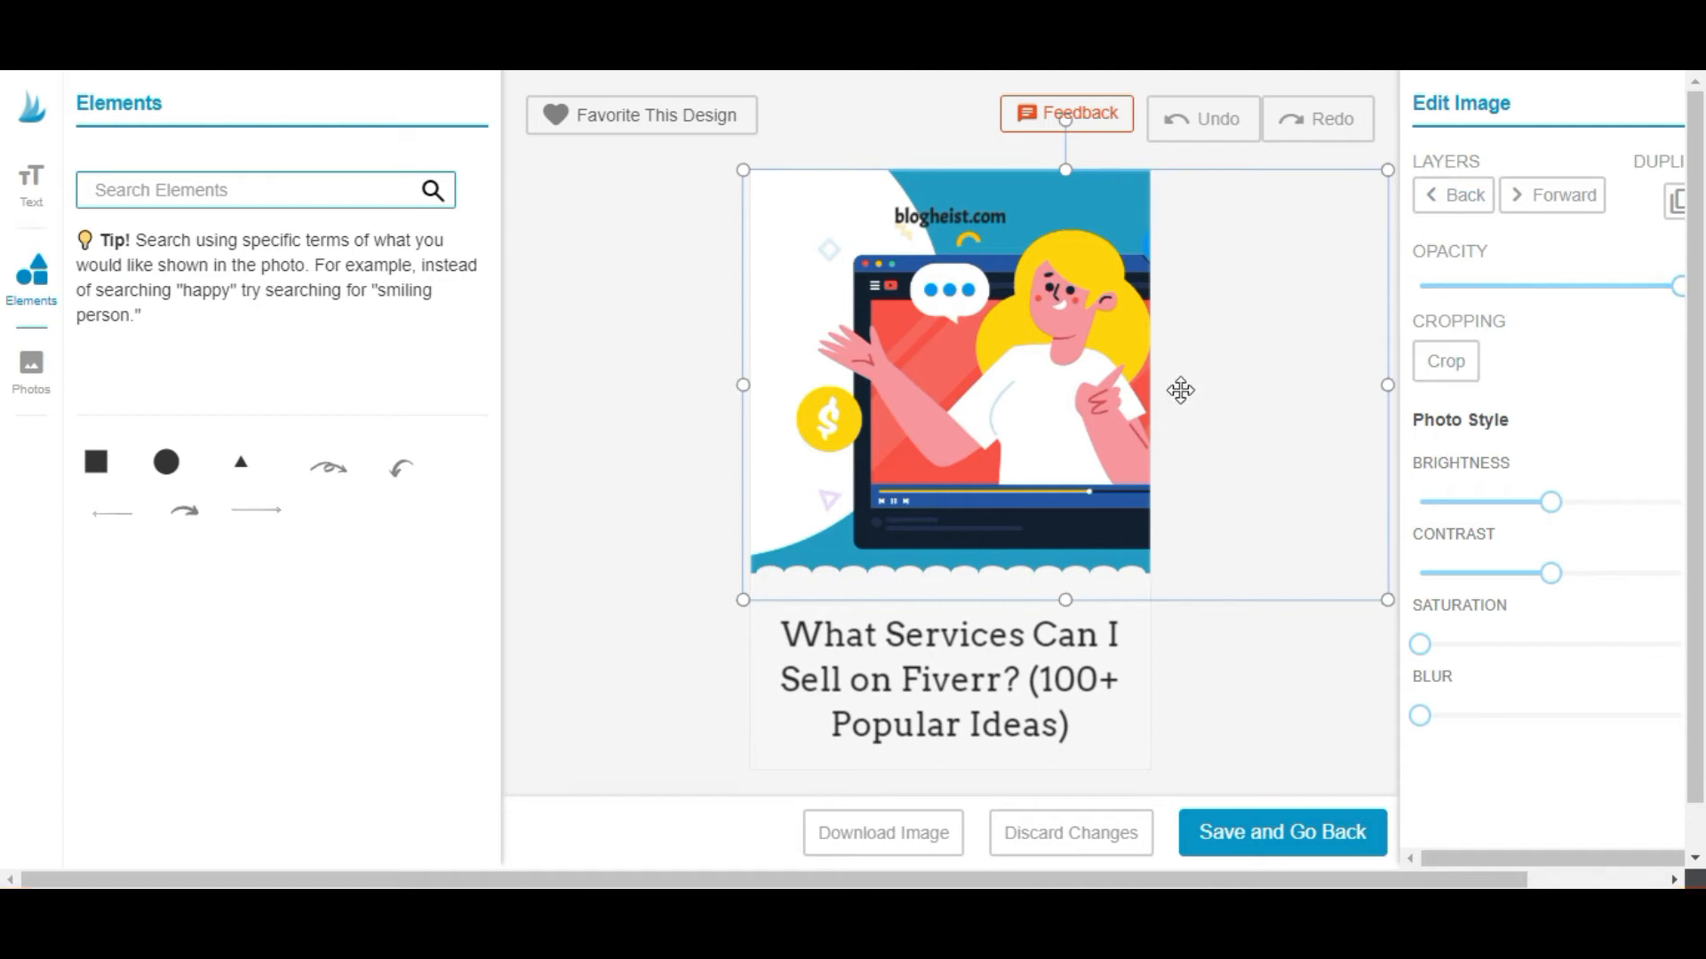
{"action": "mouse_move", "coordinate": [1389, 388]}
{"action": "left_mouse_down"}
{"action": "mouse_move", "coordinate": [1336, 385]}
{"action": "mouse_move", "coordinate": [1391, 384]}
{"action": "left_mouse_up"}
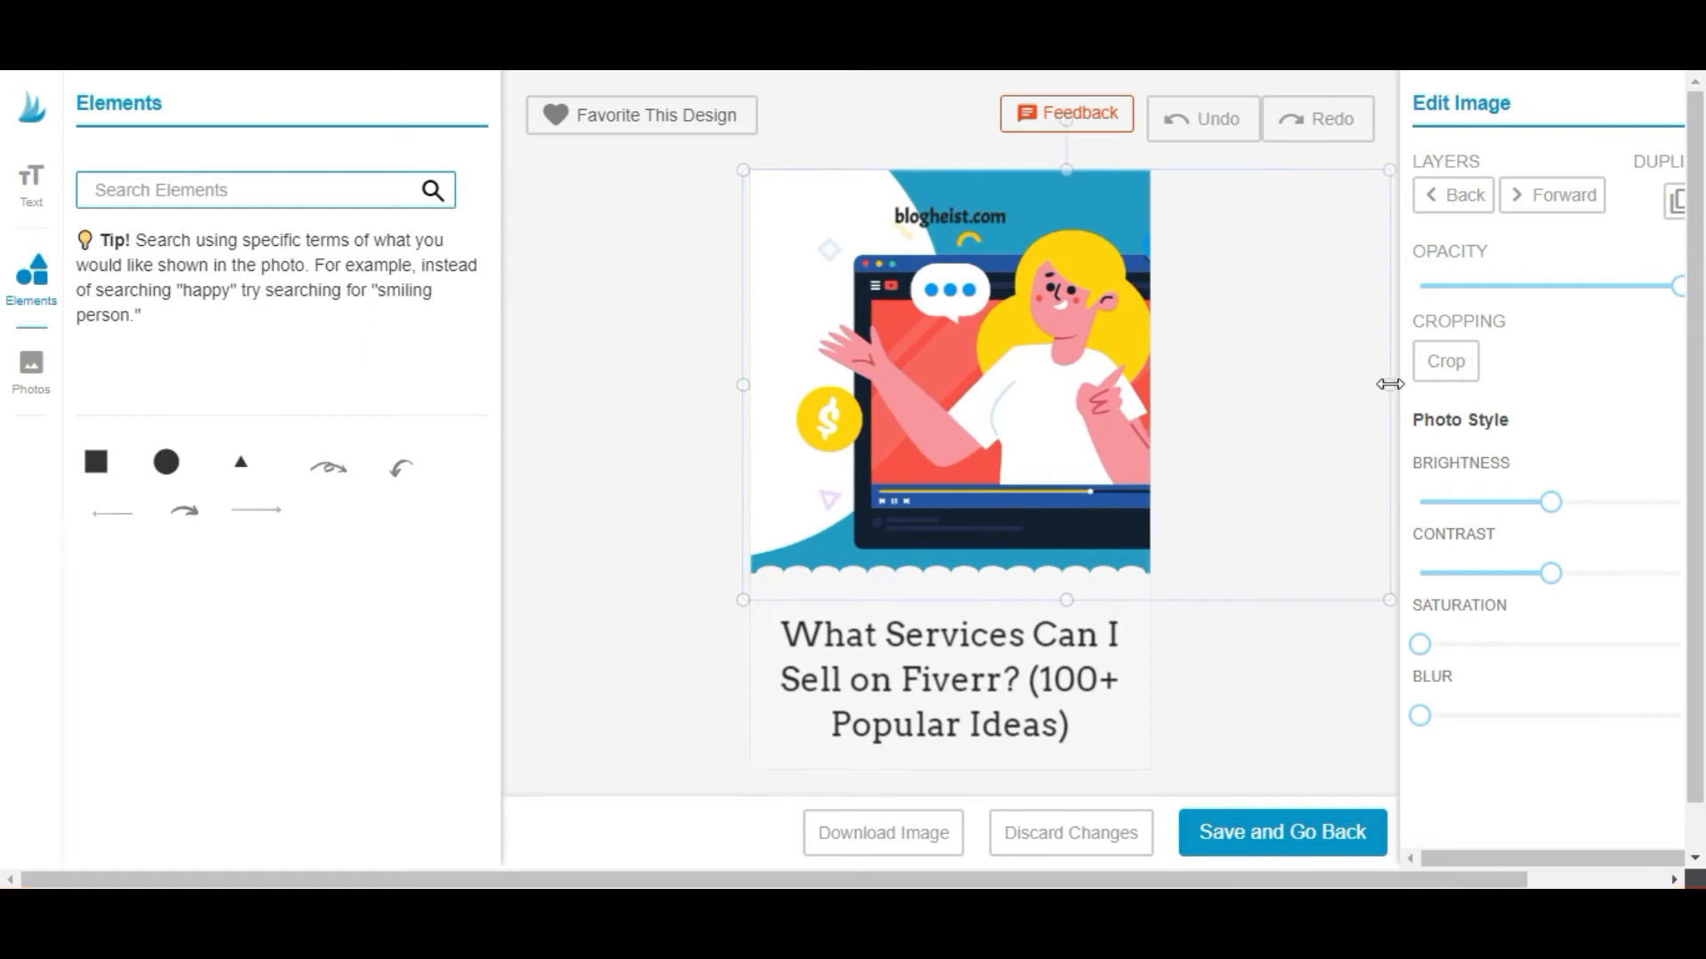
{"action": "left_click_drag", "start_coordinate": [1391, 601], "coordinate": [1275, 547]}
{"action": "left_click_drag", "start_coordinate": [1006, 451], "coordinate": [1042, 454]}
{"action": "left_click_drag", "start_coordinate": [771, 531], "coordinate": [726, 562]}
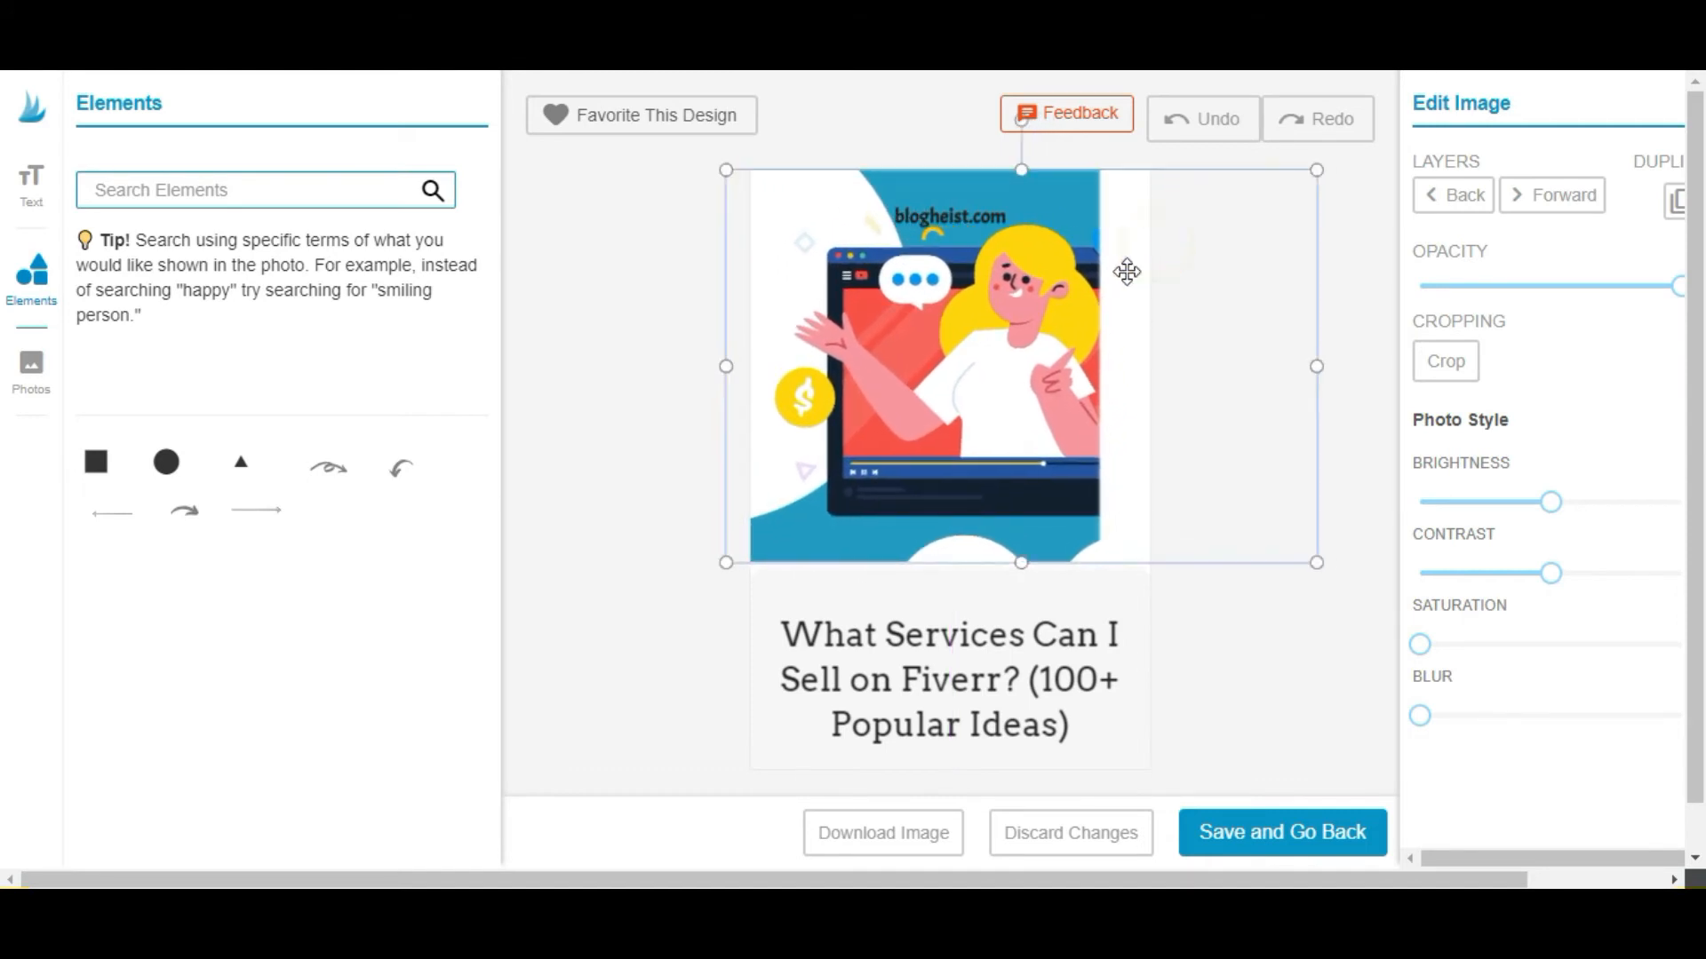
{"action": "left_click_drag", "start_coordinate": [1126, 271], "coordinate": [1180, 291]}
Enlarge the illustration toward its upper-left corner to cover the gap at the pin's edge.
{"action": "left_click", "coordinate": [774, 177]}
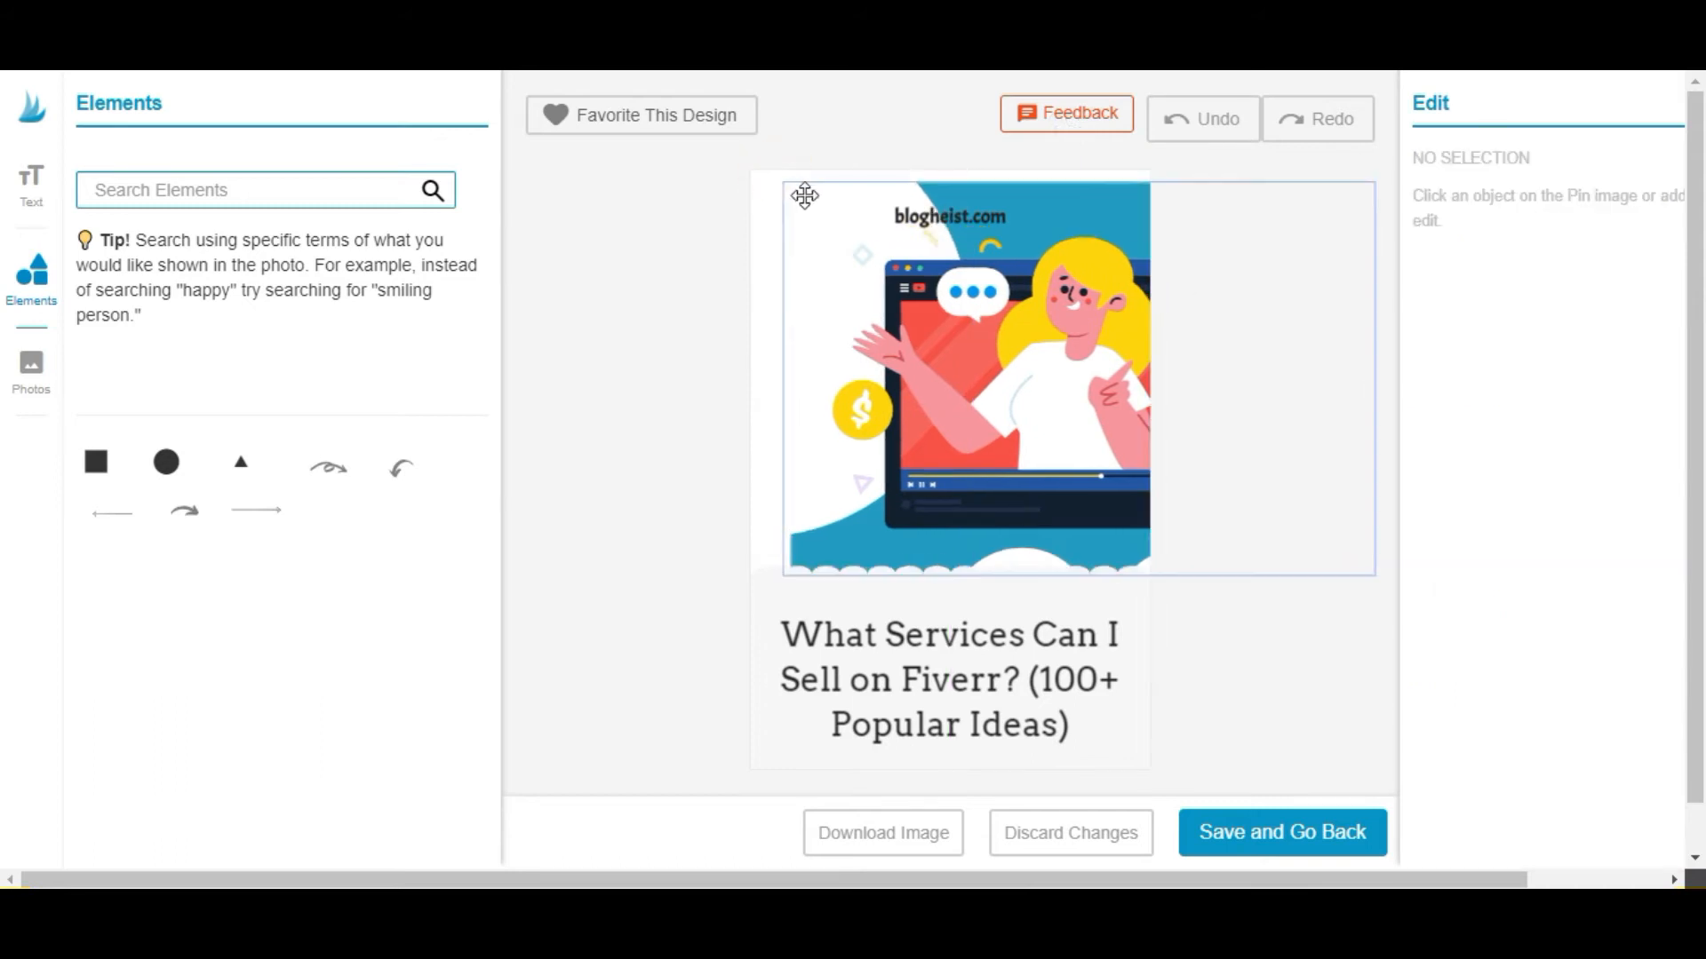
{"action": "left_click", "coordinate": [804, 195]}
{"action": "left_click_drag", "start_coordinate": [785, 180], "coordinate": [745, 171]}
{"action": "left_click", "coordinate": [1321, 681]}
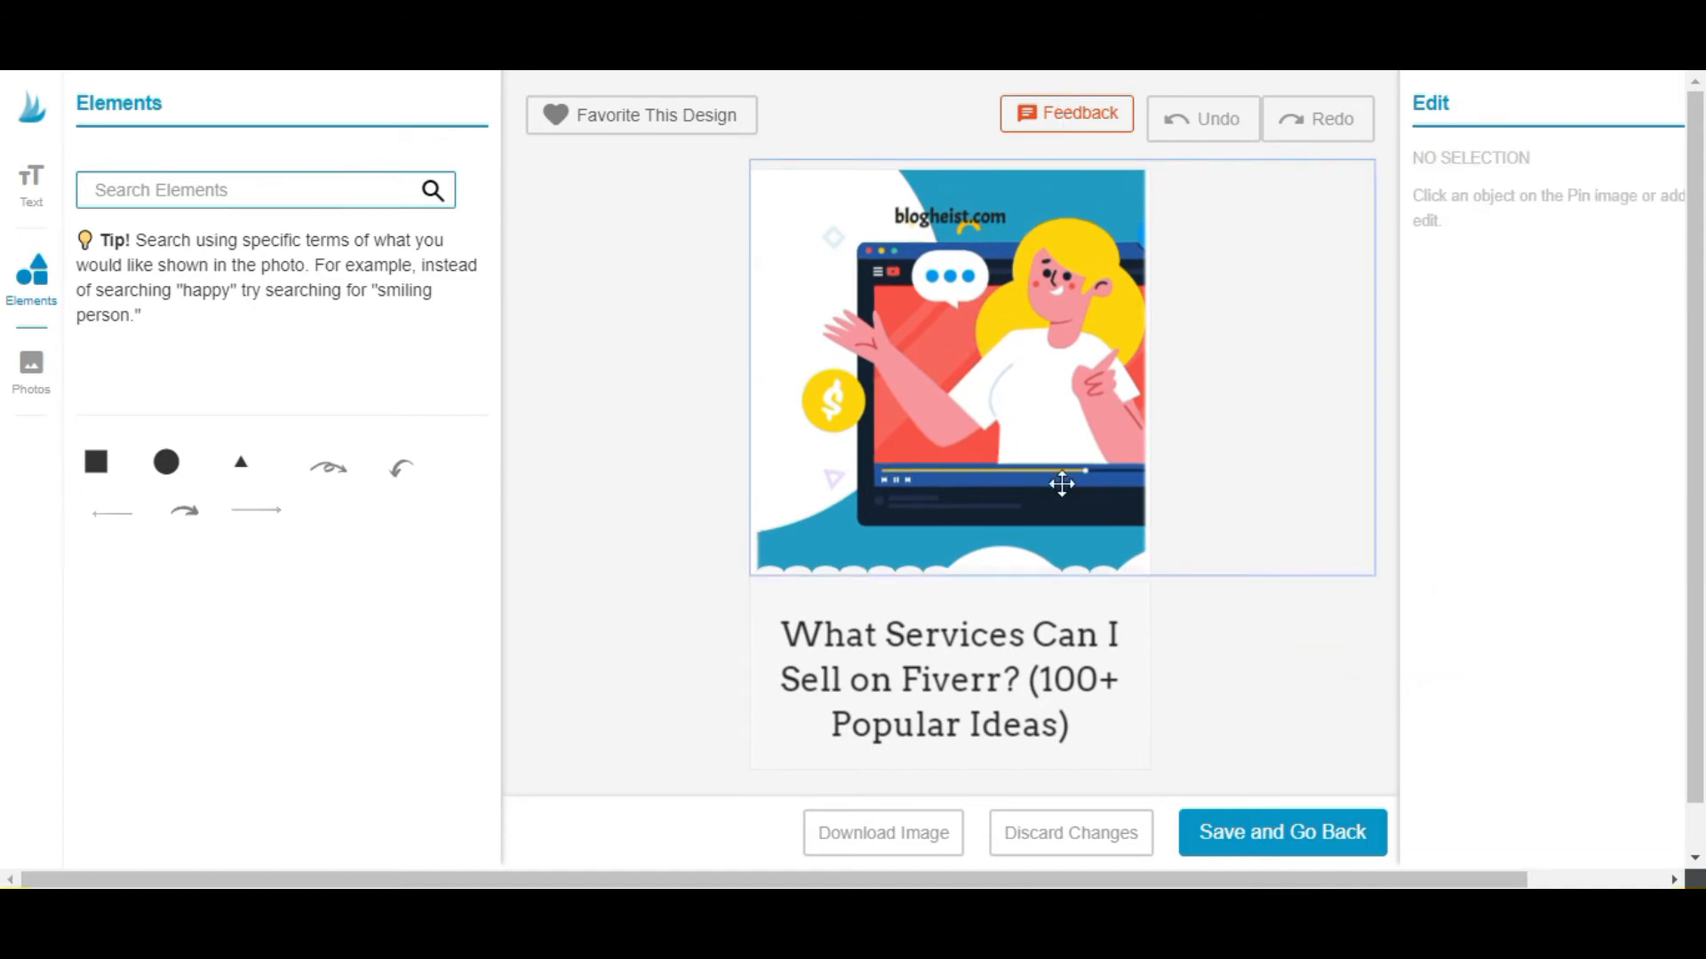
Raise the illustration's brightness and lower its contrast slightly.
{"action": "left_click", "coordinate": [1061, 473]}
{"action": "mouse_move", "coordinate": [1538, 502]}
{"action": "left_mouse_down"}
{"action": "mouse_move", "coordinate": [1497, 502]}
{"action": "mouse_move", "coordinate": [1536, 501]}
{"action": "left_mouse_up"}
{"action": "left_click_drag", "start_coordinate": [1550, 573], "coordinate": [1525, 575]}
{"action": "left_click_drag", "start_coordinate": [1535, 503], "coordinate": [1587, 504]}
{"action": "left_click_drag", "start_coordinate": [1527, 578], "coordinate": [1538, 586]}
{"action": "left_click", "coordinate": [1314, 661]}
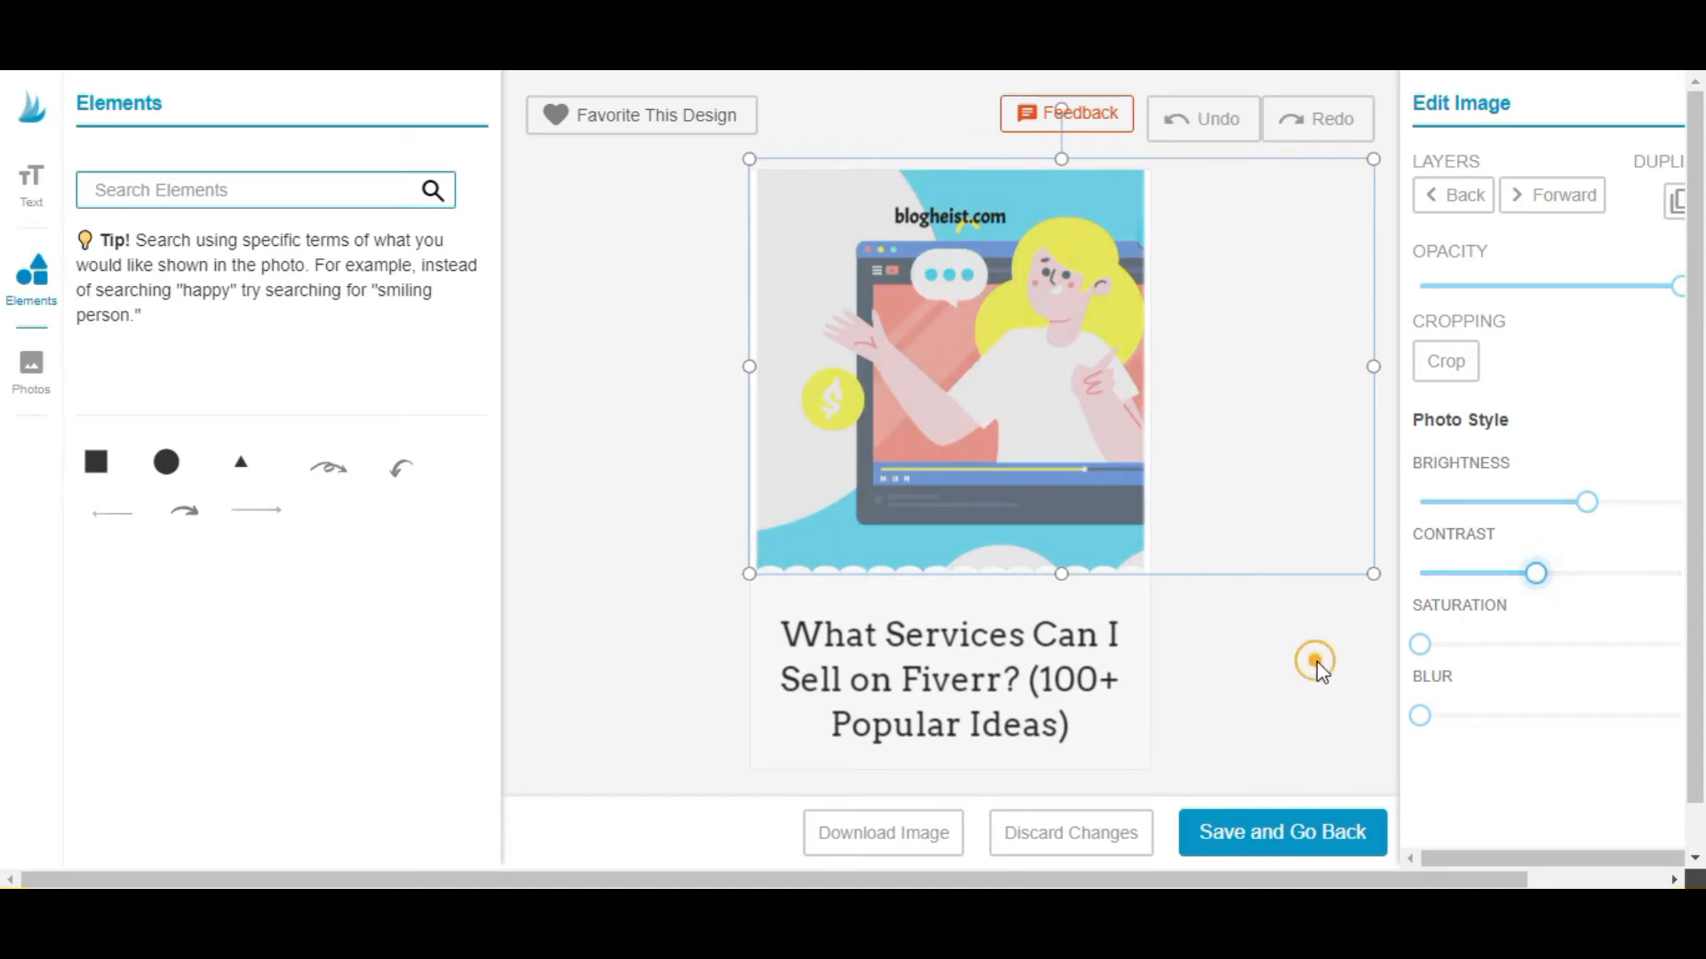
{"action": "left_click_drag", "start_coordinate": [885, 356], "coordinate": [886, 357]}
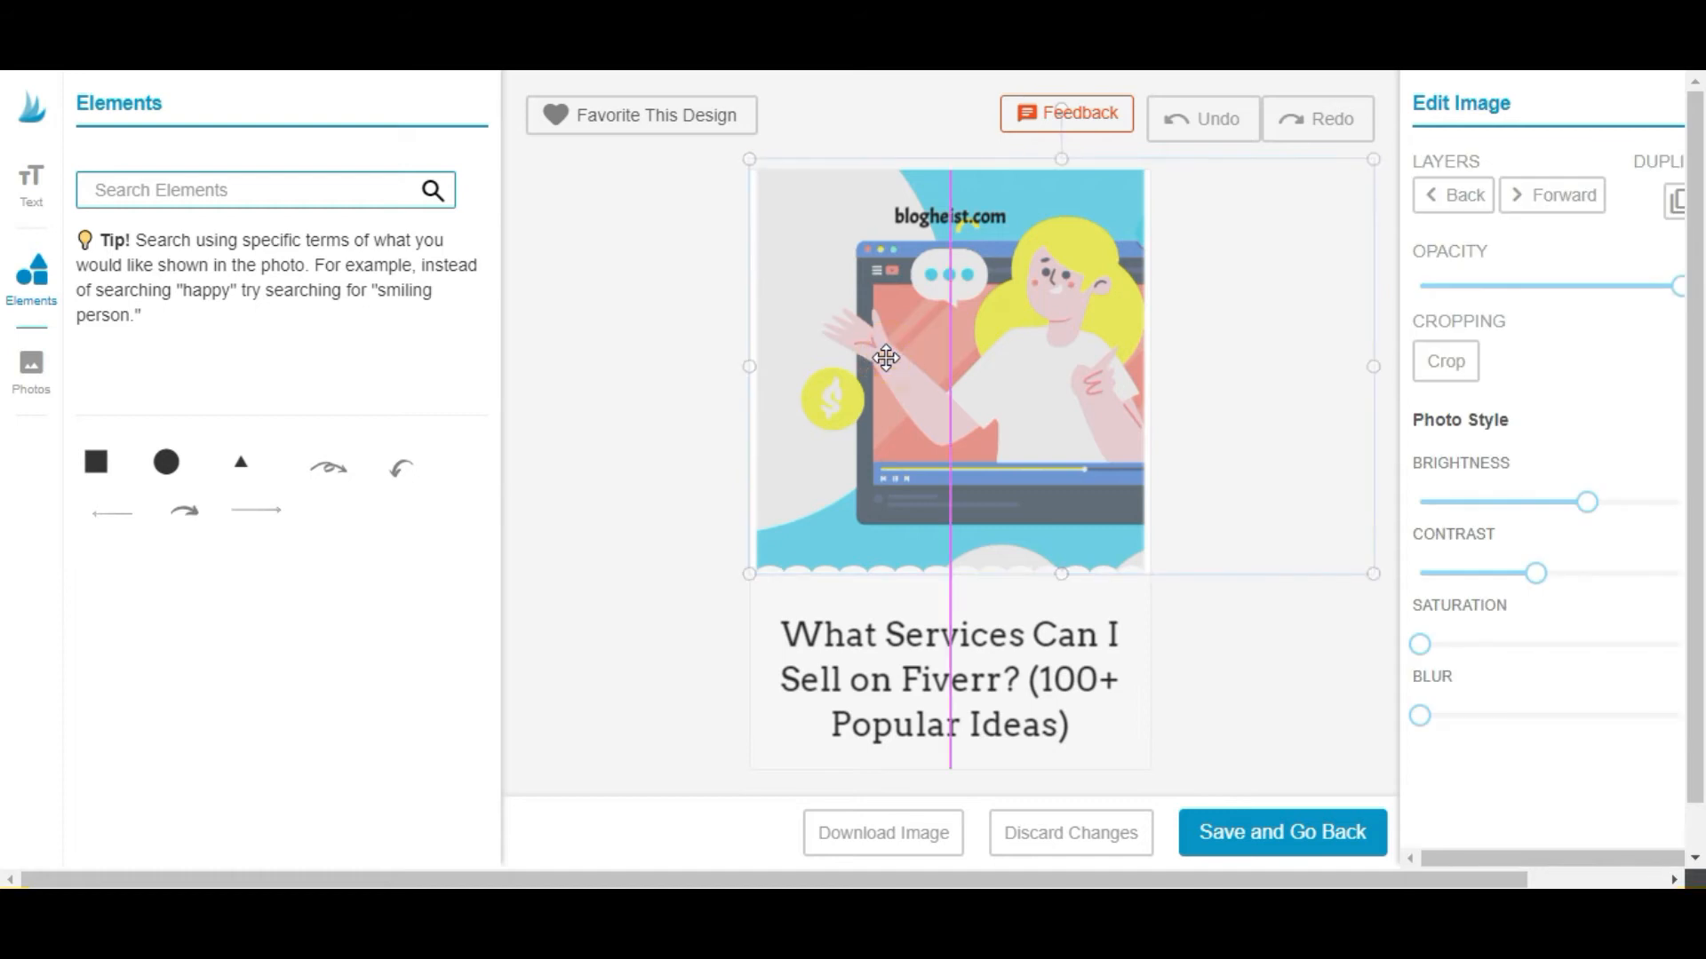
{"action": "double_click", "coordinate": [882, 360]}
{"action": "left_click", "coordinate": [703, 470]}
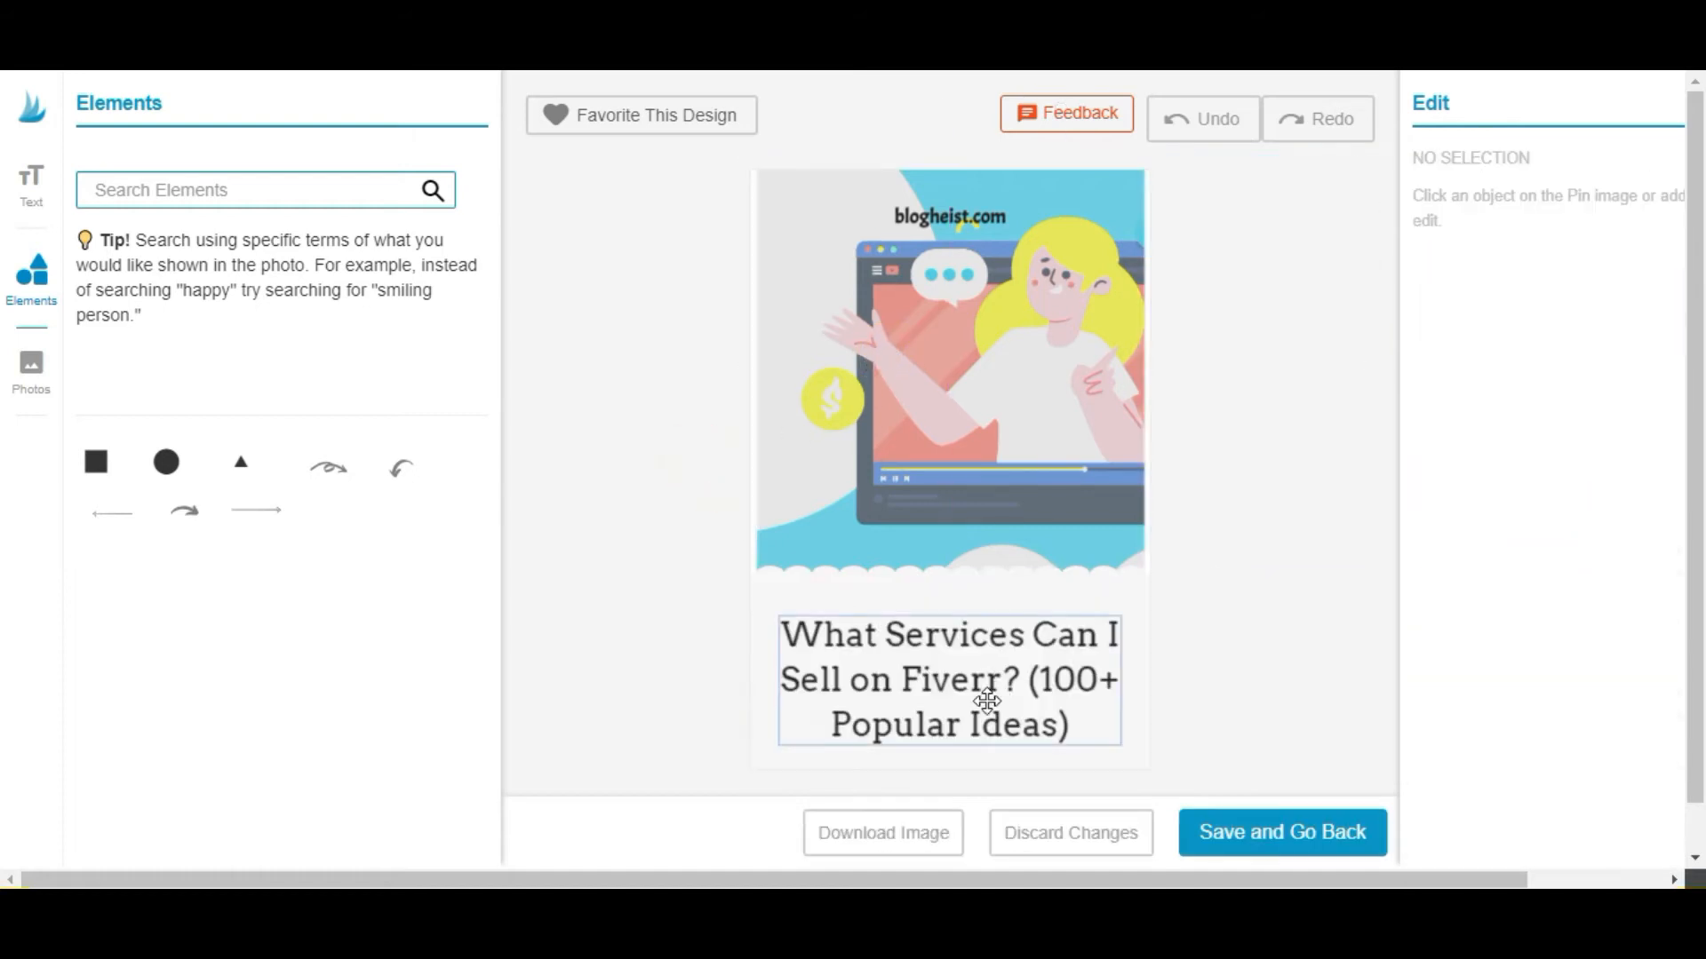
Move the title text slightly higher on the pin and review its text style options.
{"action": "left_click", "coordinate": [1035, 675]}
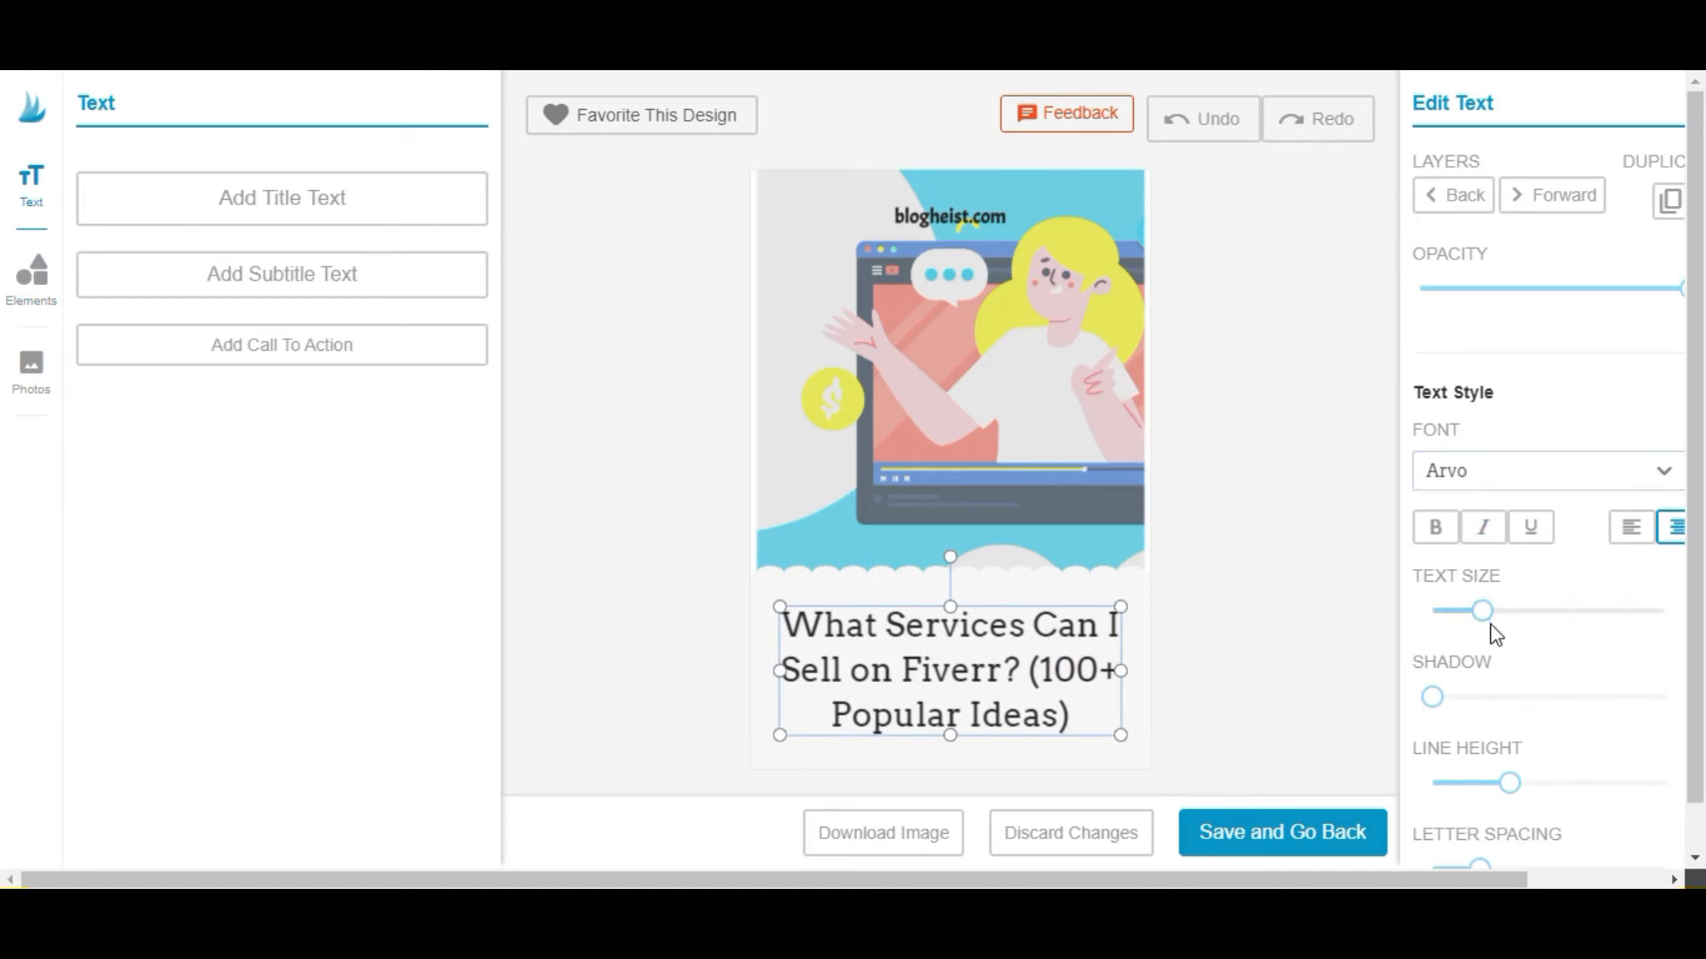
{"action": "scroll", "coordinate": [1501, 680], "scroll_direction": "down", "scroll_amount": 1}
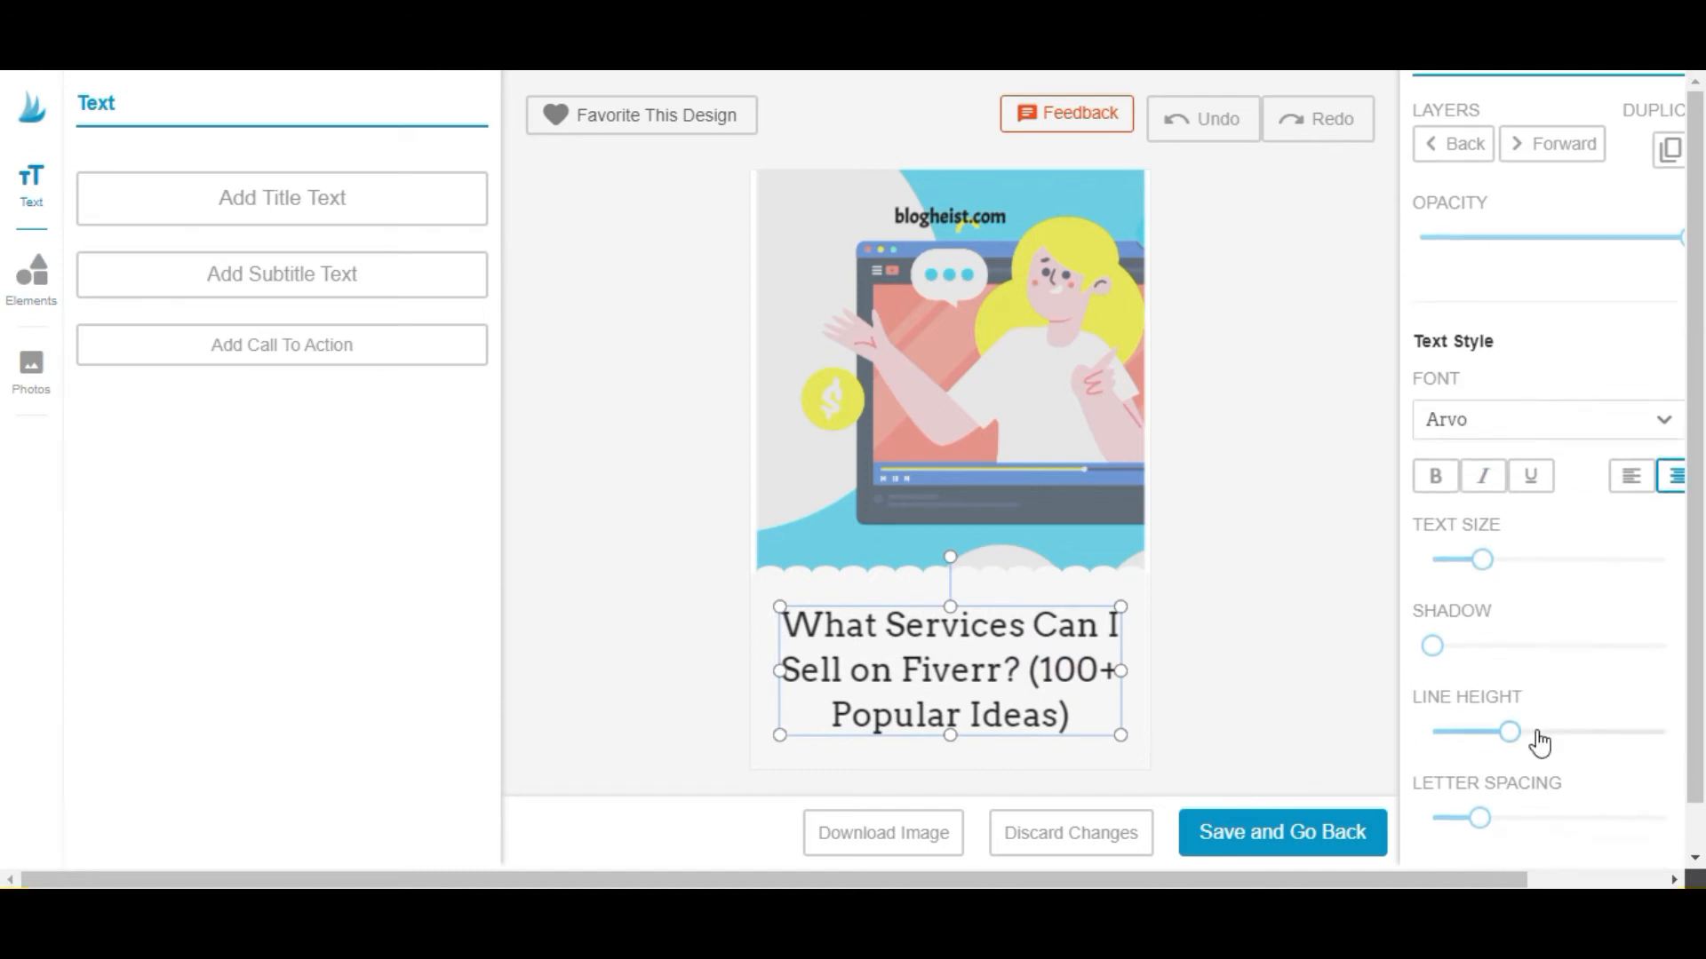
{"action": "scroll", "coordinate": [1568, 831], "scroll_direction": "down", "scroll_amount": 1}
{"action": "scroll", "coordinate": [1567, 731], "scroll_direction": "up", "scroll_amount": 1}
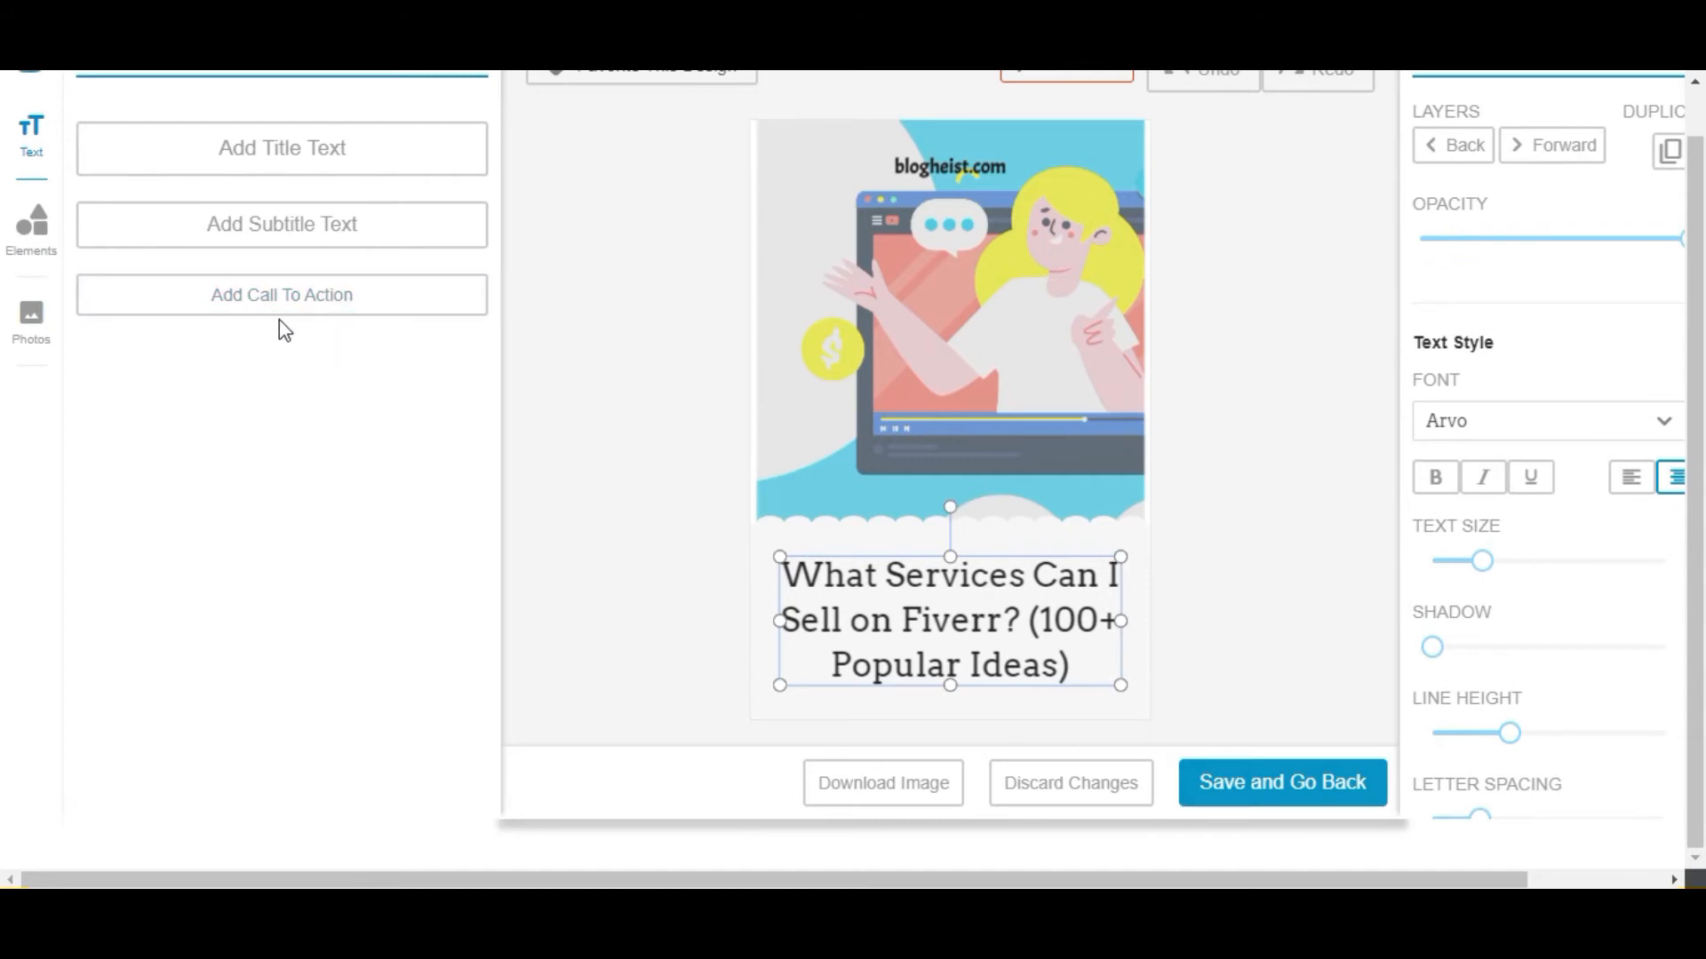
{"action": "left_click", "coordinate": [1181, 613]}
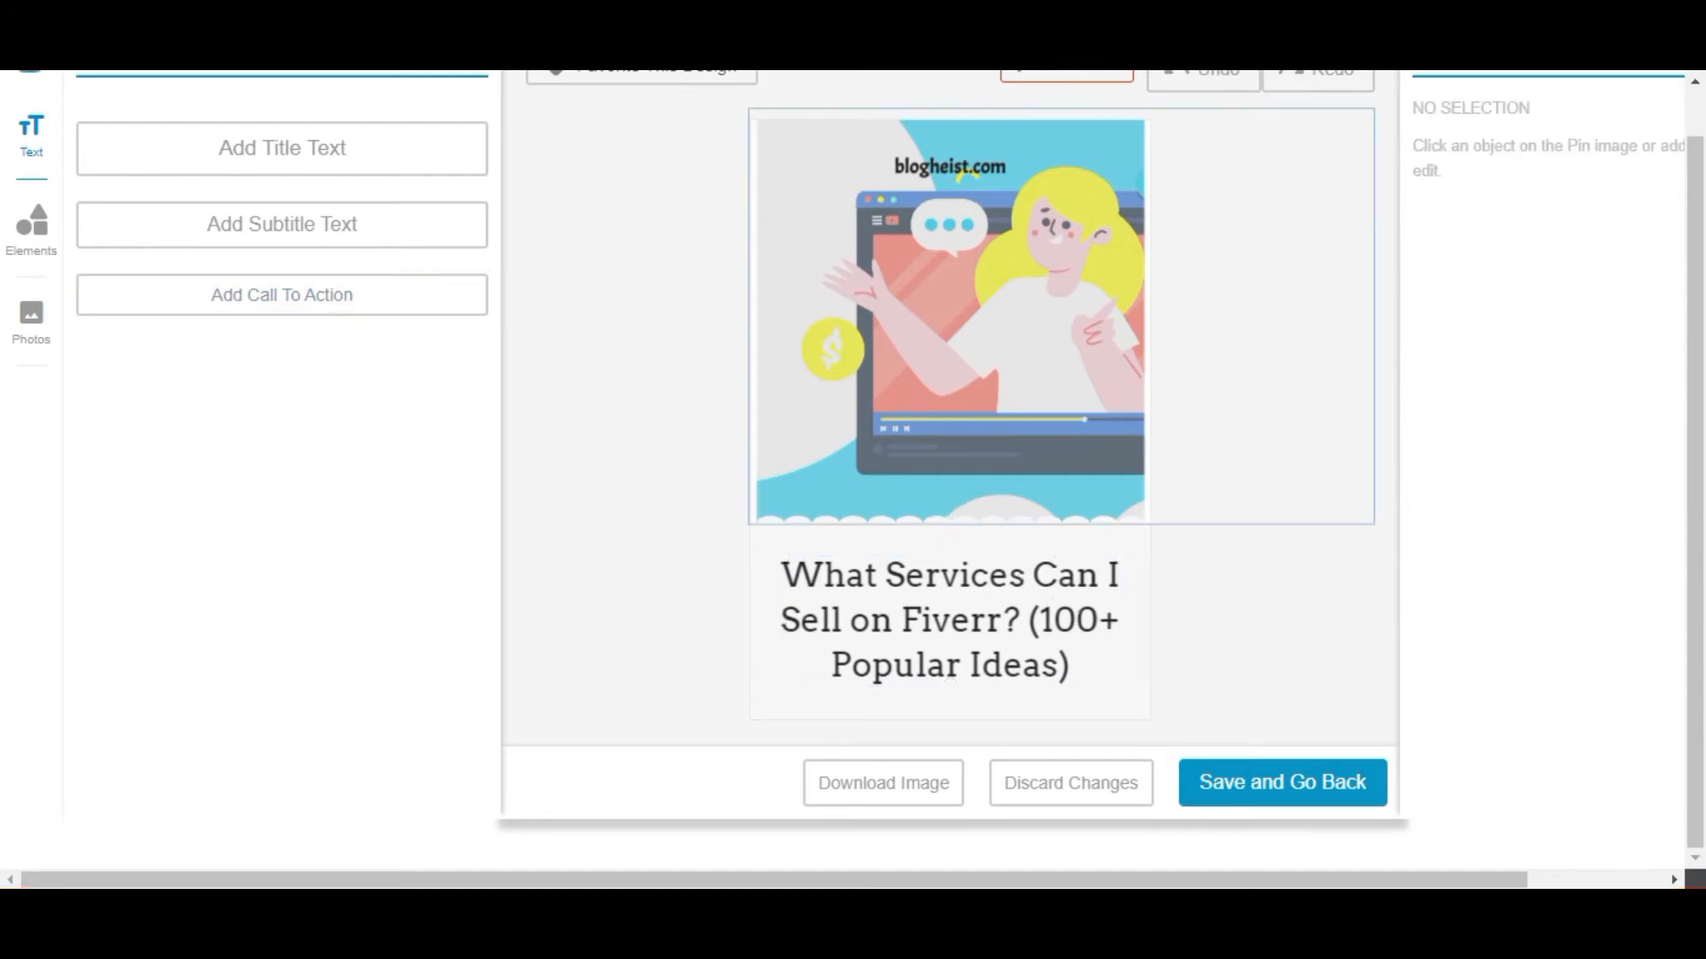
Move the blogheist.com text beneath the title, centre it horizontally, and nudge the illustration slightly.
{"action": "left_click", "coordinate": [937, 167]}
{"action": "left_click_drag", "start_coordinate": [973, 166], "coordinate": [964, 696]}
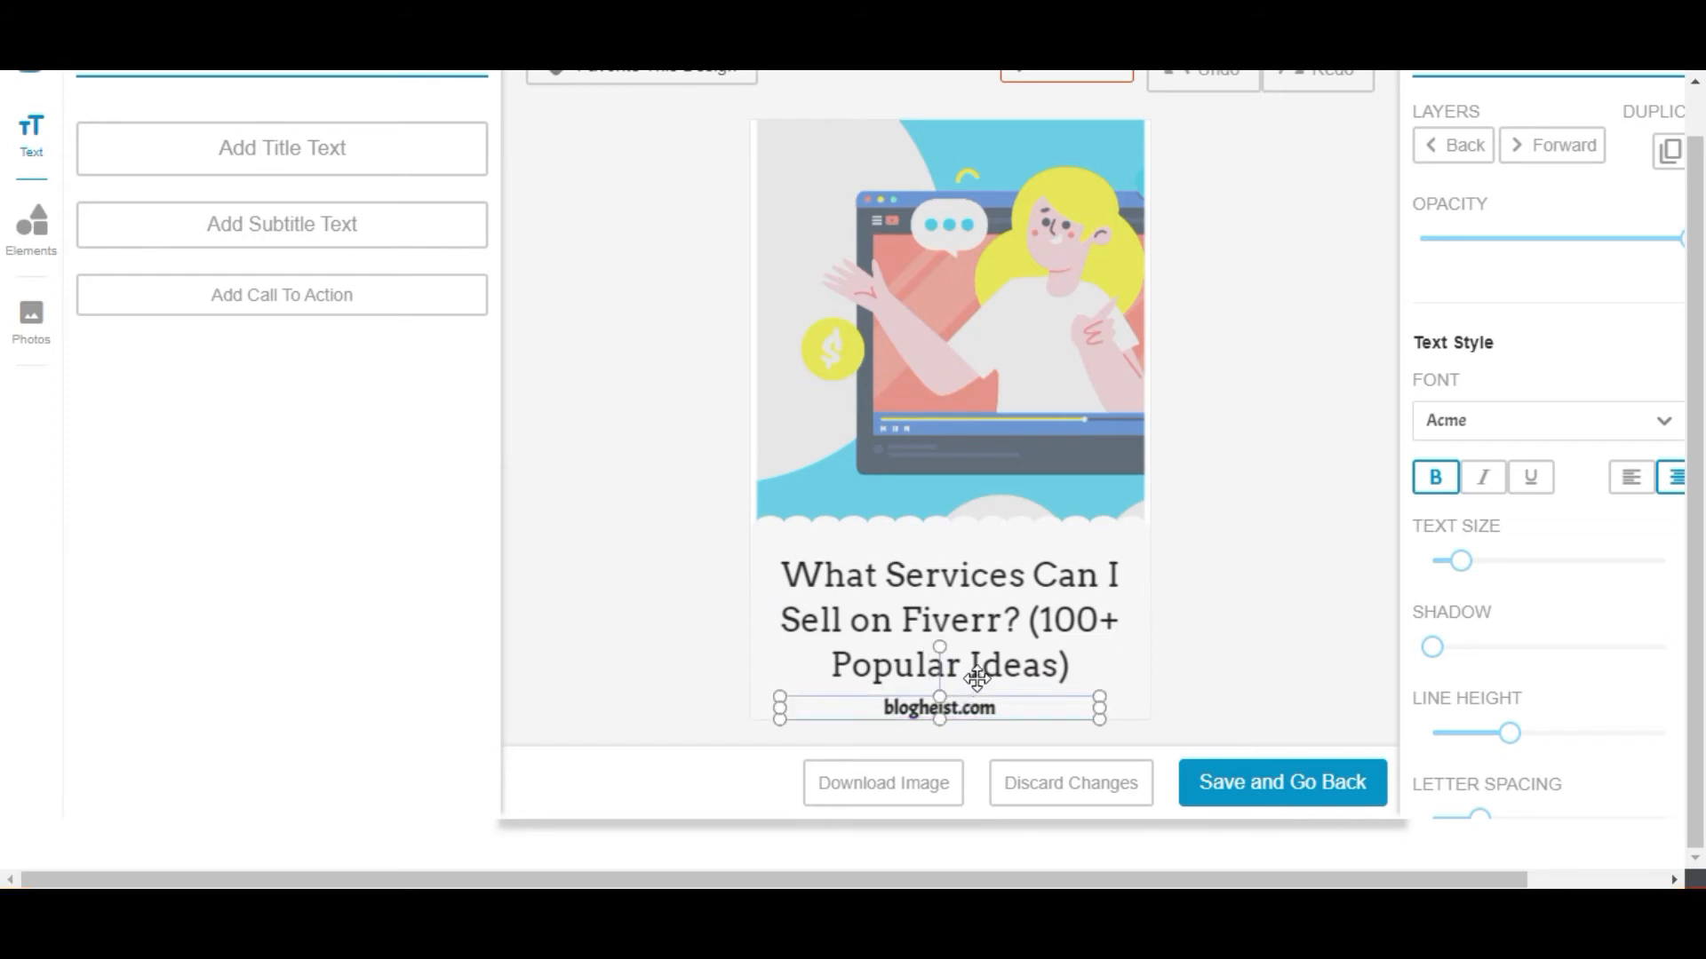
{"action": "left_click", "coordinate": [1201, 634]}
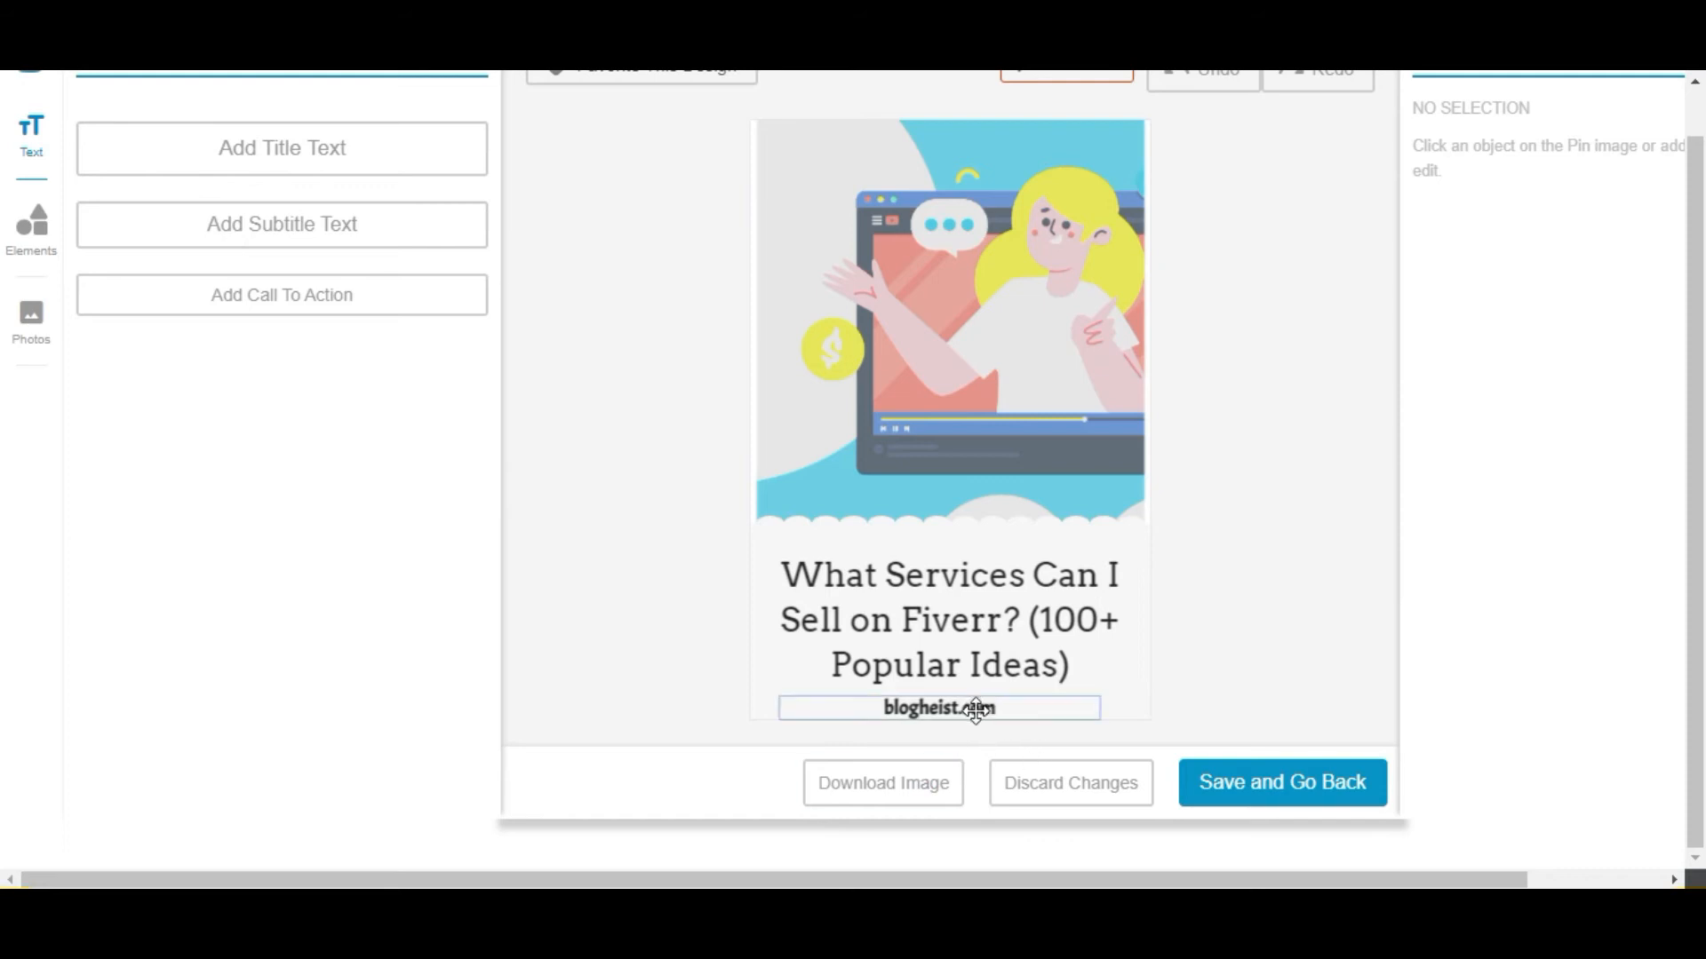
{"action": "left_click_drag", "start_coordinate": [980, 708], "coordinate": [989, 710]}
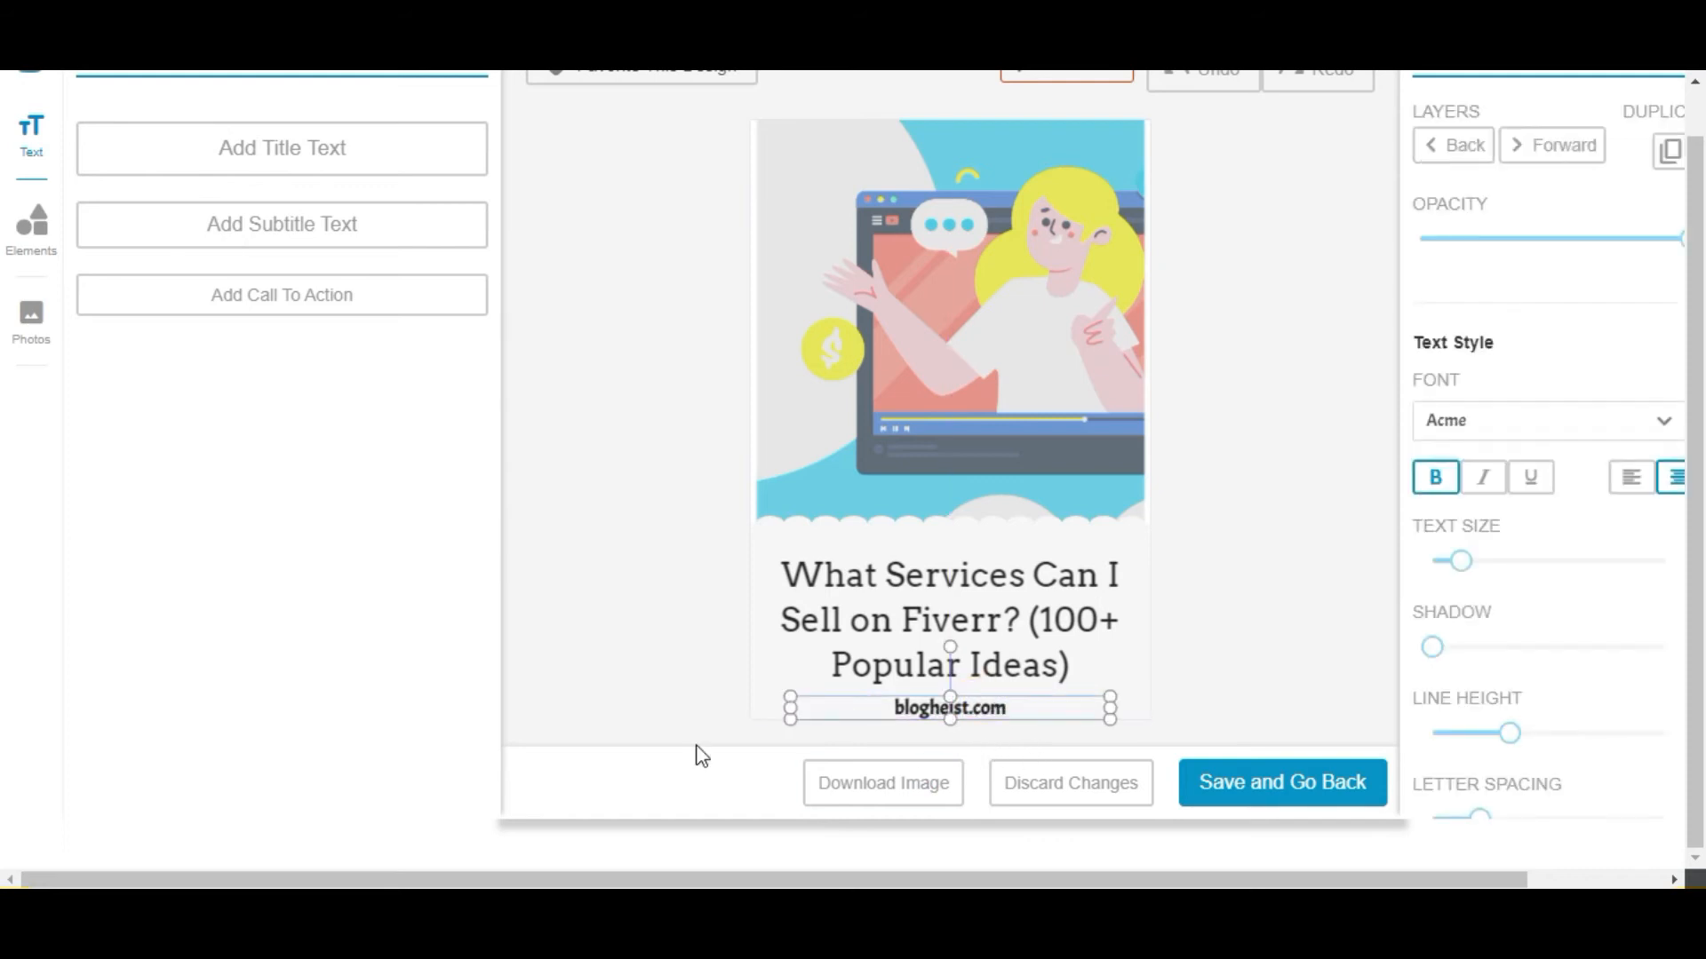
{"action": "left_click", "coordinate": [716, 700]}
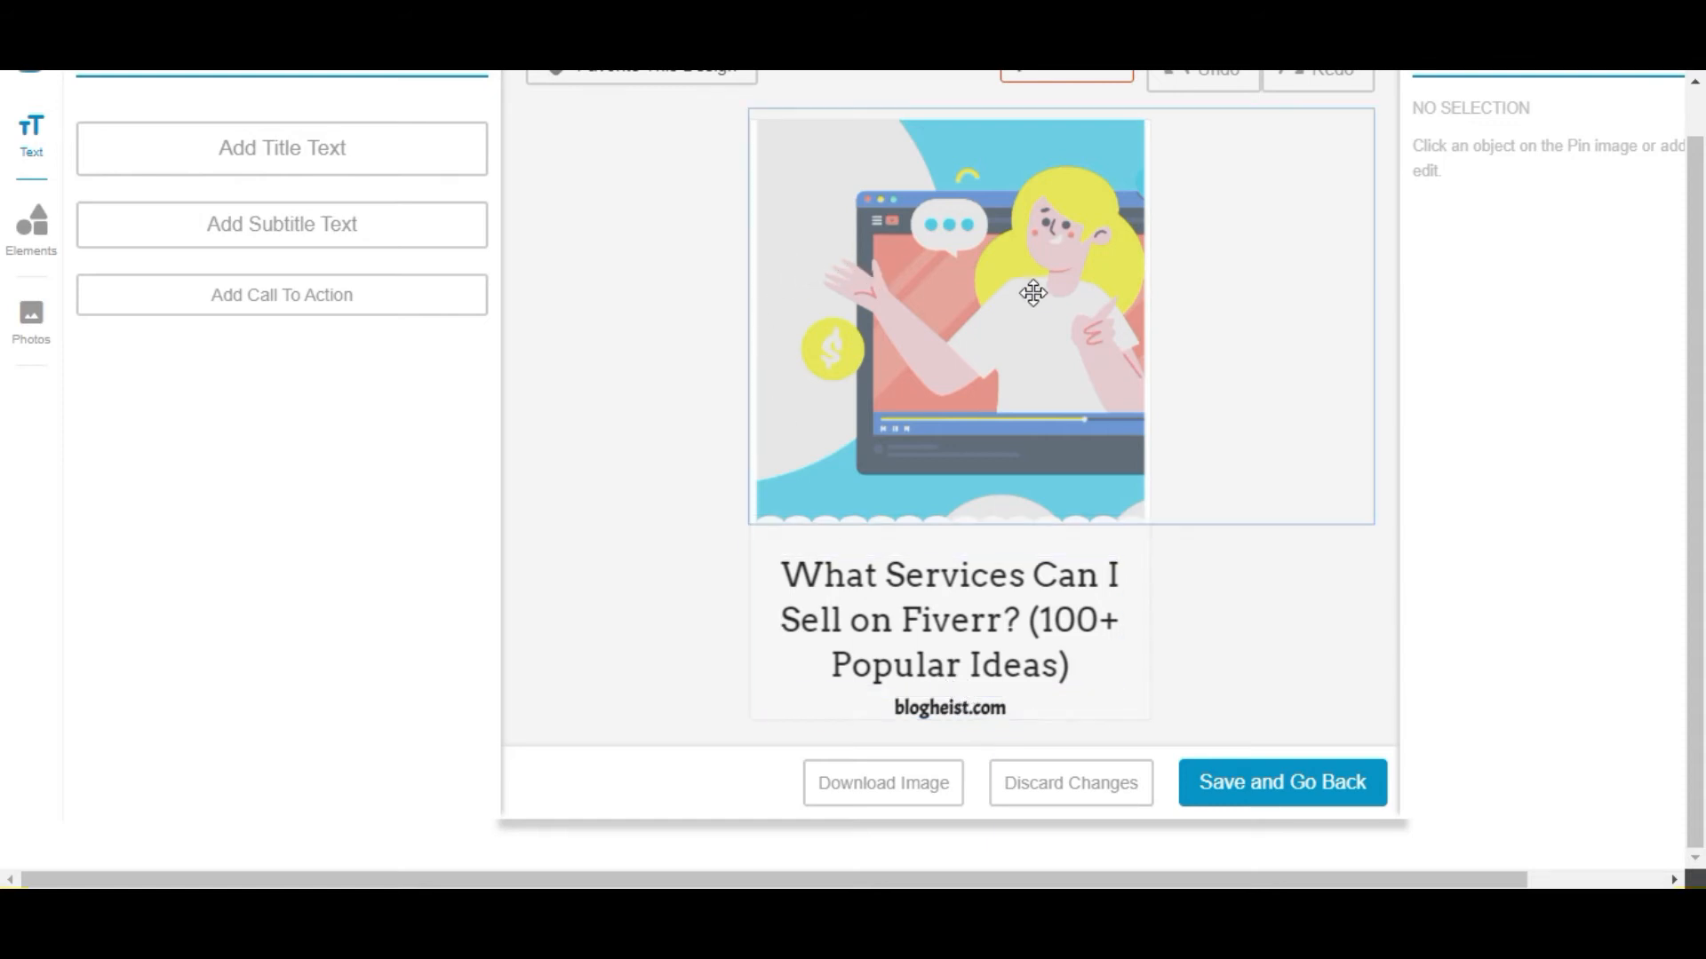
{"action": "left_click_drag", "start_coordinate": [1033, 297], "coordinate": [1028, 290]}
{"action": "left_click", "coordinate": [639, 321]}
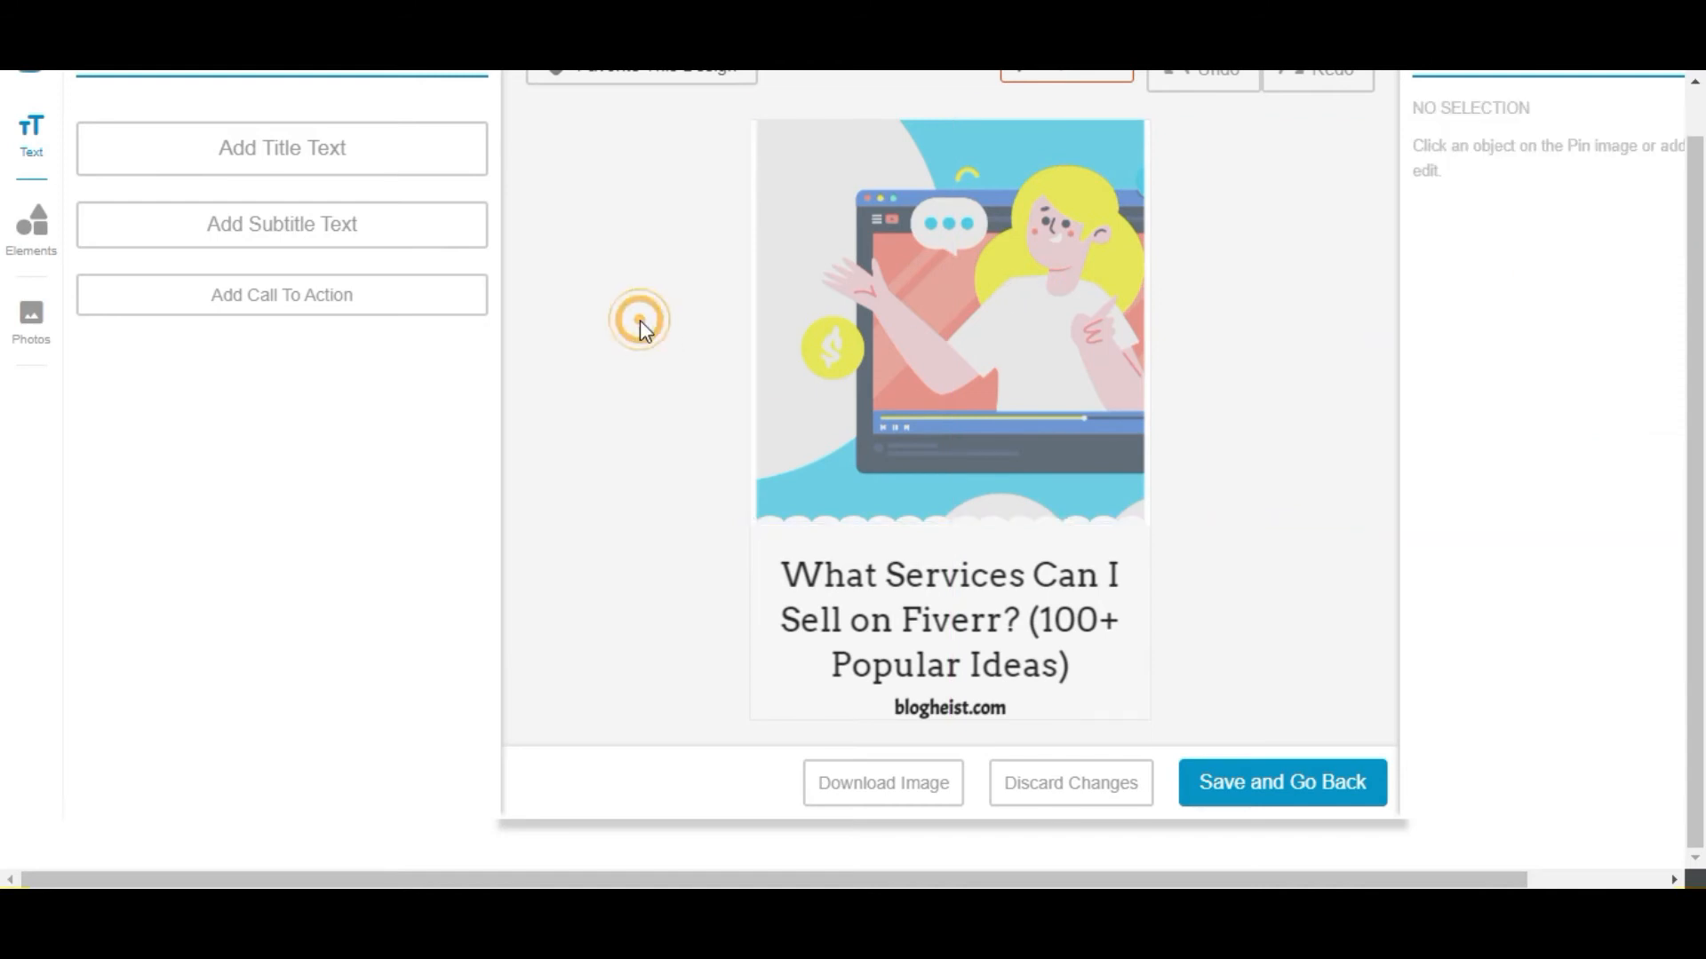
Shrink the title text, centre it on the pin, and move blogheist.com slightly up toward it.
{"action": "left_click", "coordinate": [942, 613]}
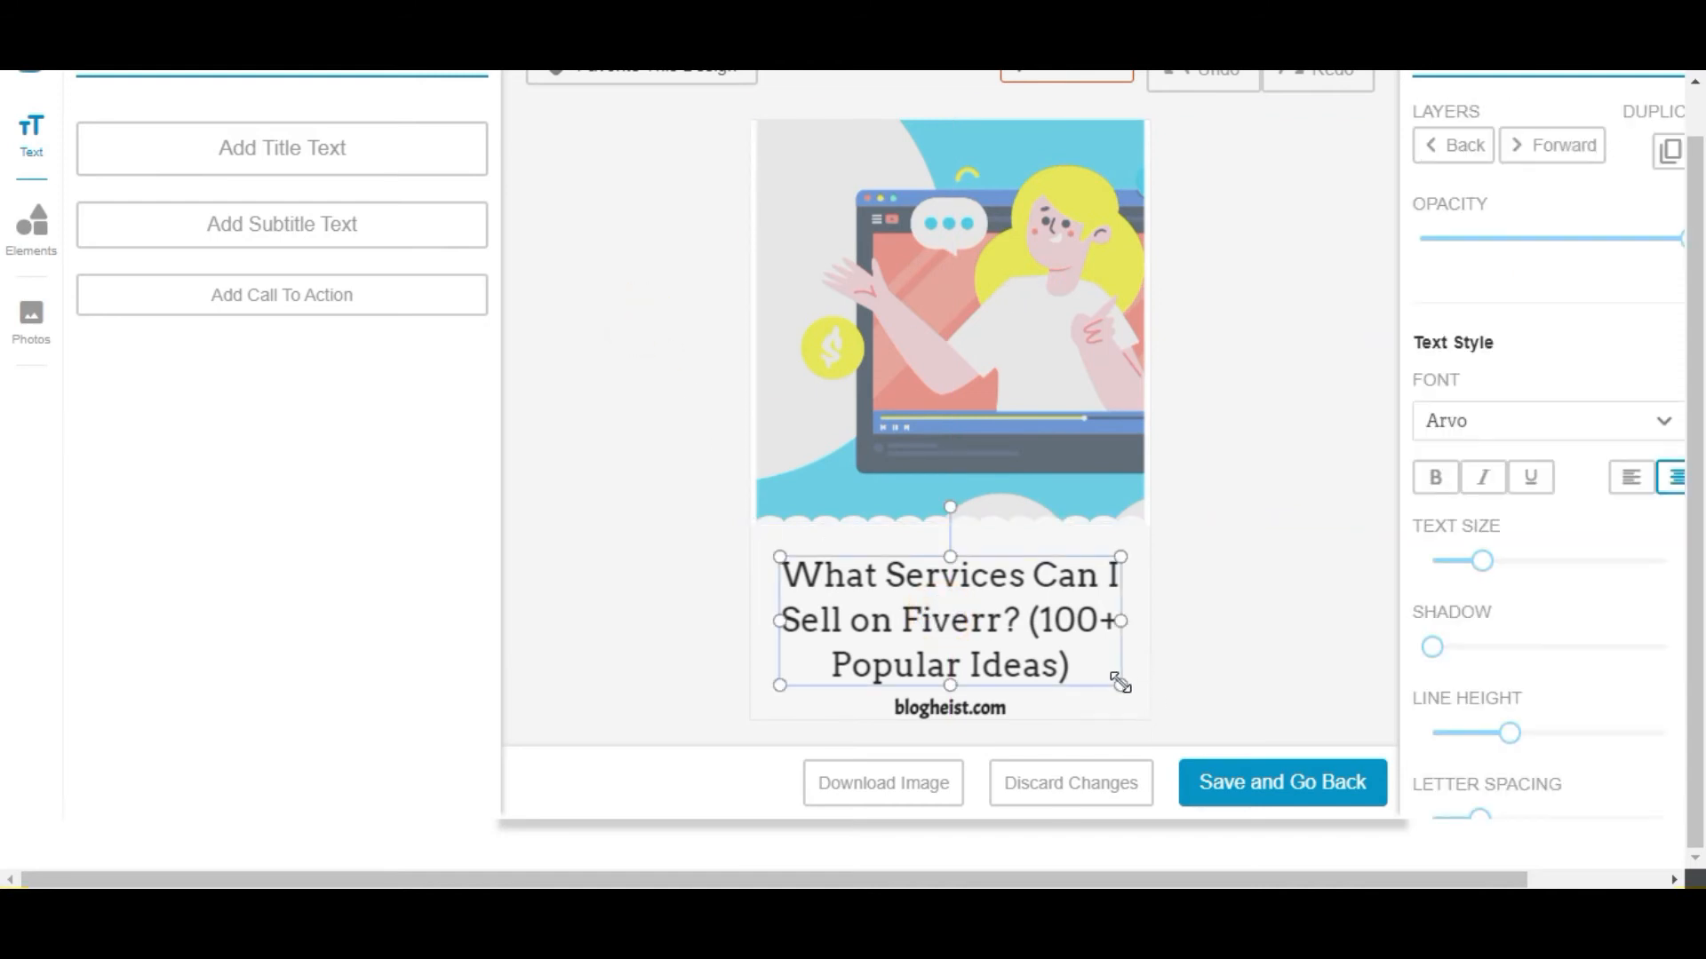
{"action": "left_click_drag", "start_coordinate": [1121, 680], "coordinate": [1070, 665]}
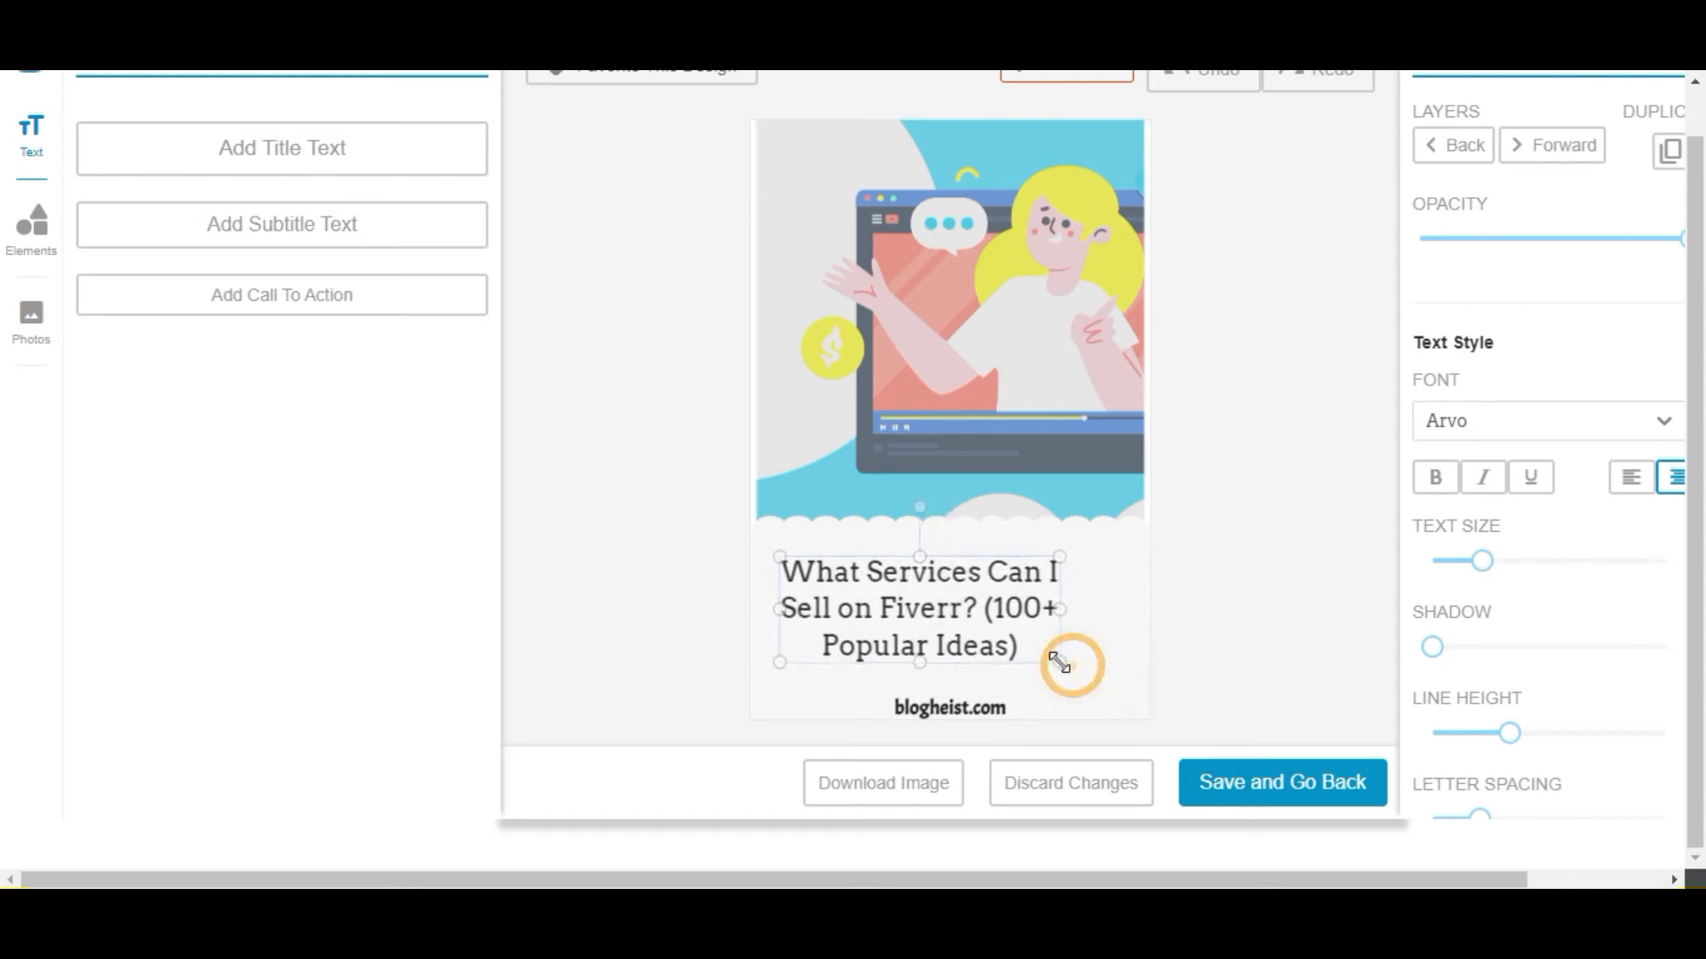
{"action": "left_click_drag", "start_coordinate": [914, 578], "coordinate": [949, 577]}
{"action": "left_click", "coordinate": [974, 704]}
{"action": "left_click_drag", "start_coordinate": [973, 705], "coordinate": [973, 688]}
{"action": "left_click", "coordinate": [1271, 638]}
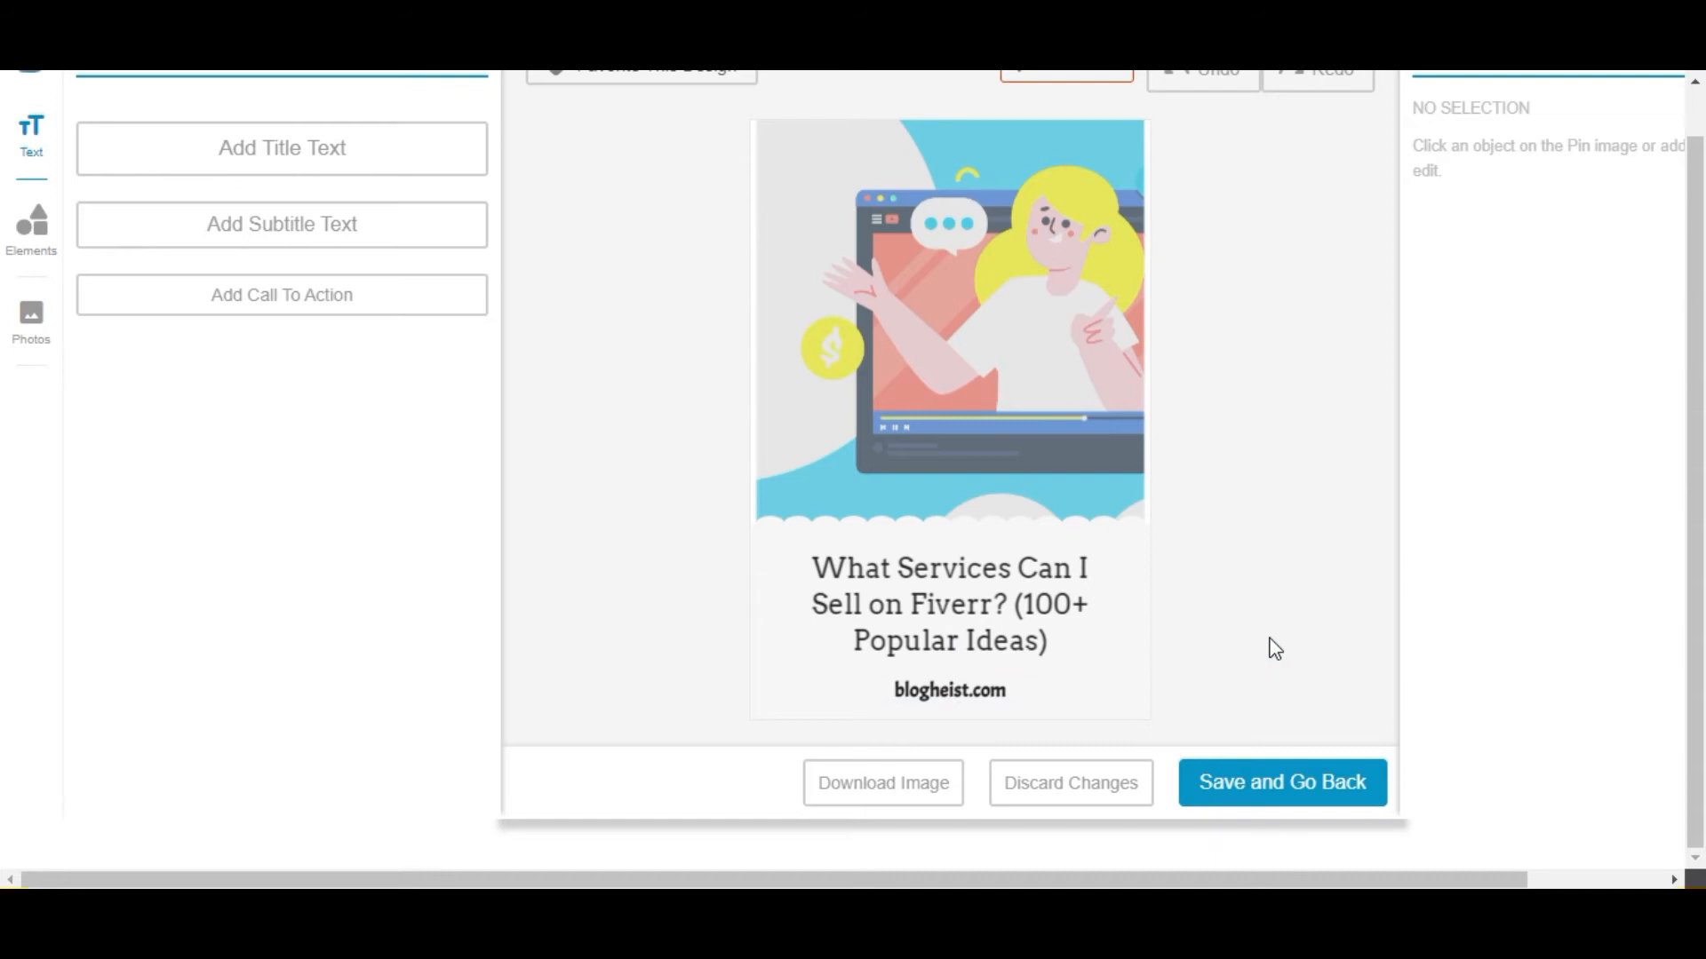
Bring the illustration forward in the layer order so it covers the white scalloped edge above the title.
{"action": "left_click", "coordinate": [948, 304]}
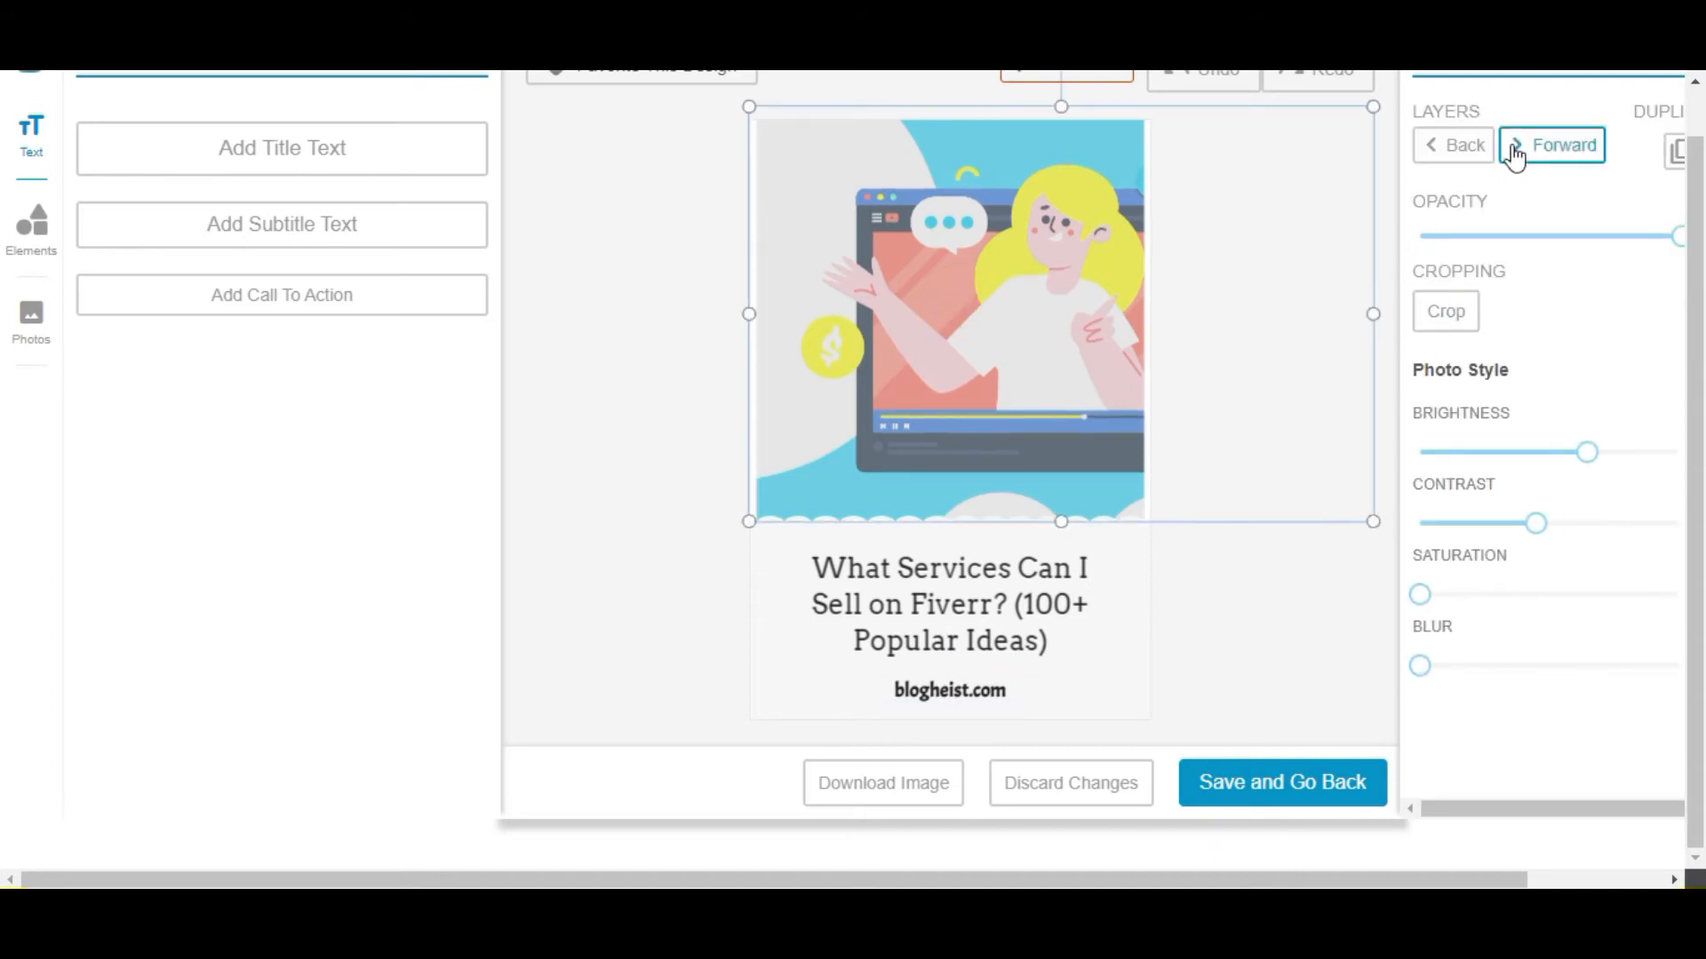
{"action": "scroll", "coordinate": [1546, 311], "scroll_direction": "up", "scroll_amount": 1}
{"action": "left_click_drag", "start_coordinate": [1582, 861], "coordinate": [1457, 874]}
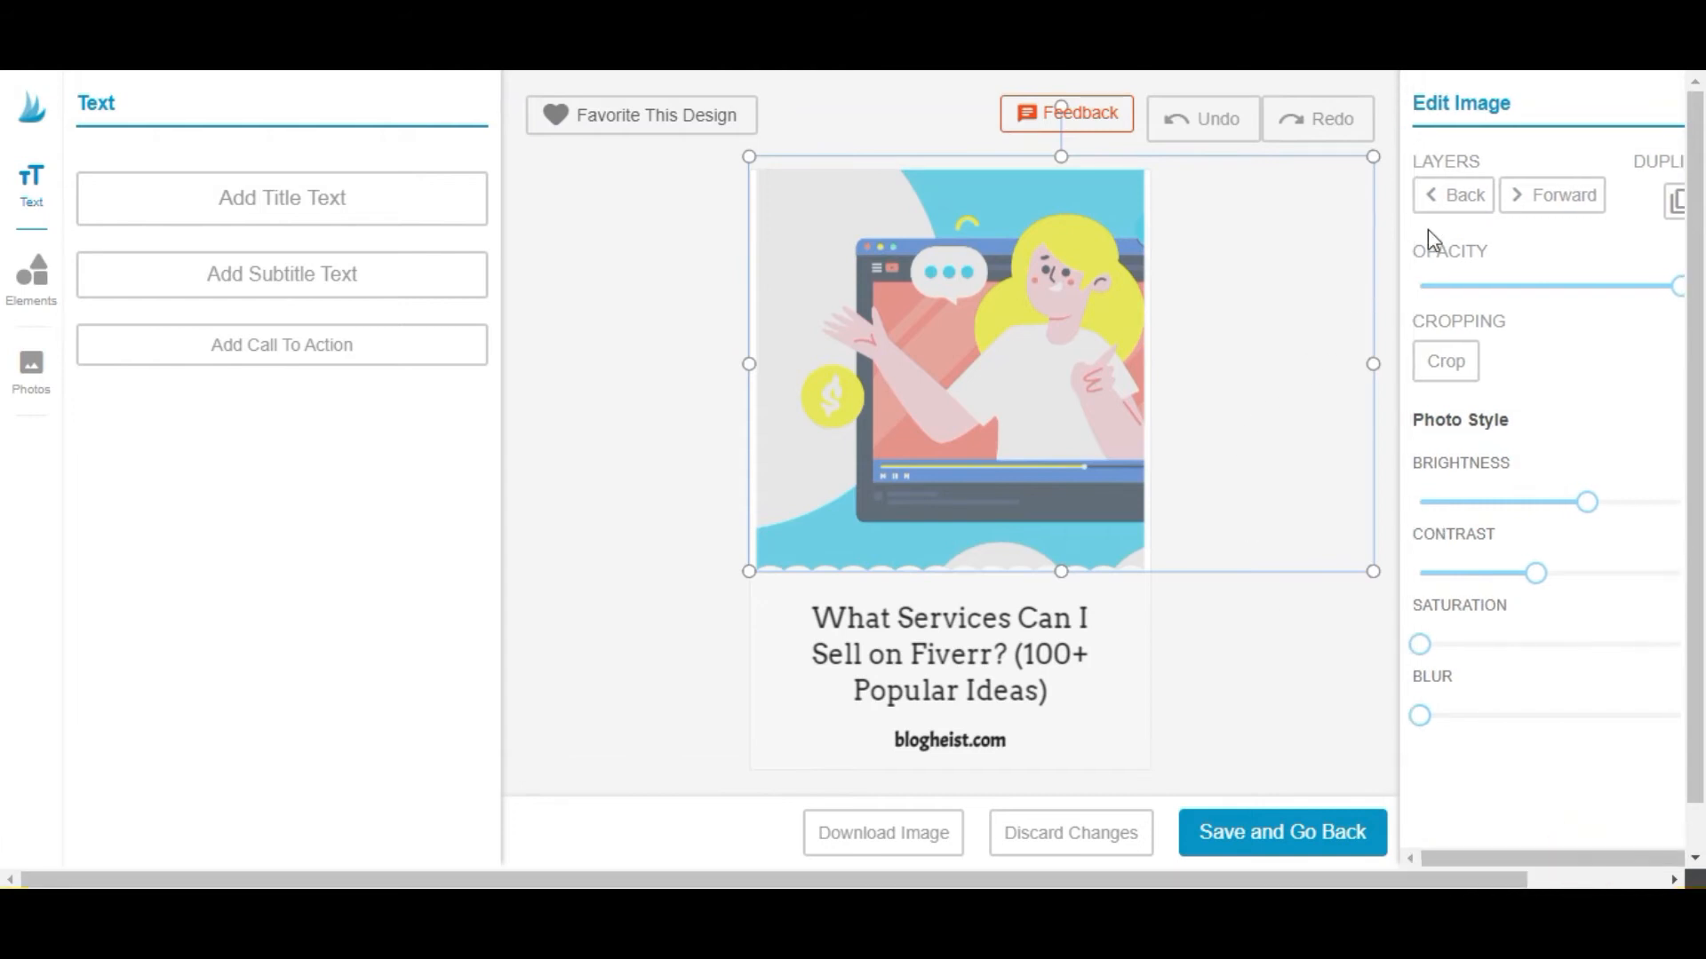
{"action": "left_click", "coordinate": [1517, 194]}
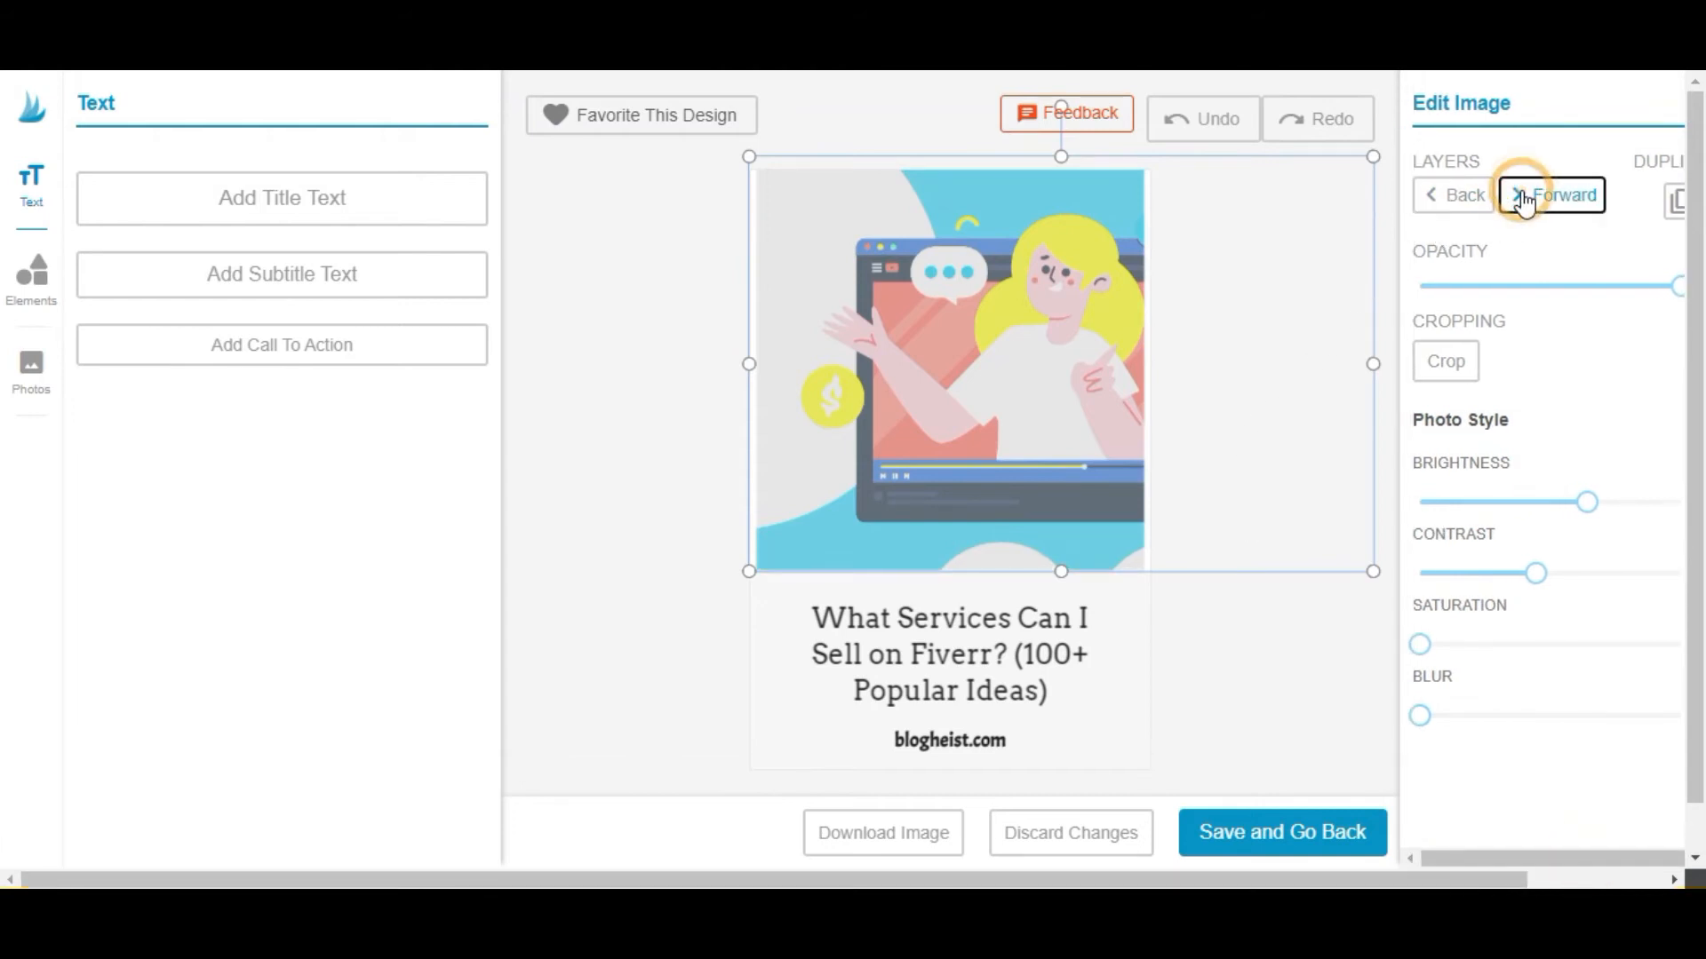
{"action": "left_click", "coordinate": [1524, 200]}
{"action": "left_click", "coordinate": [1434, 203]}
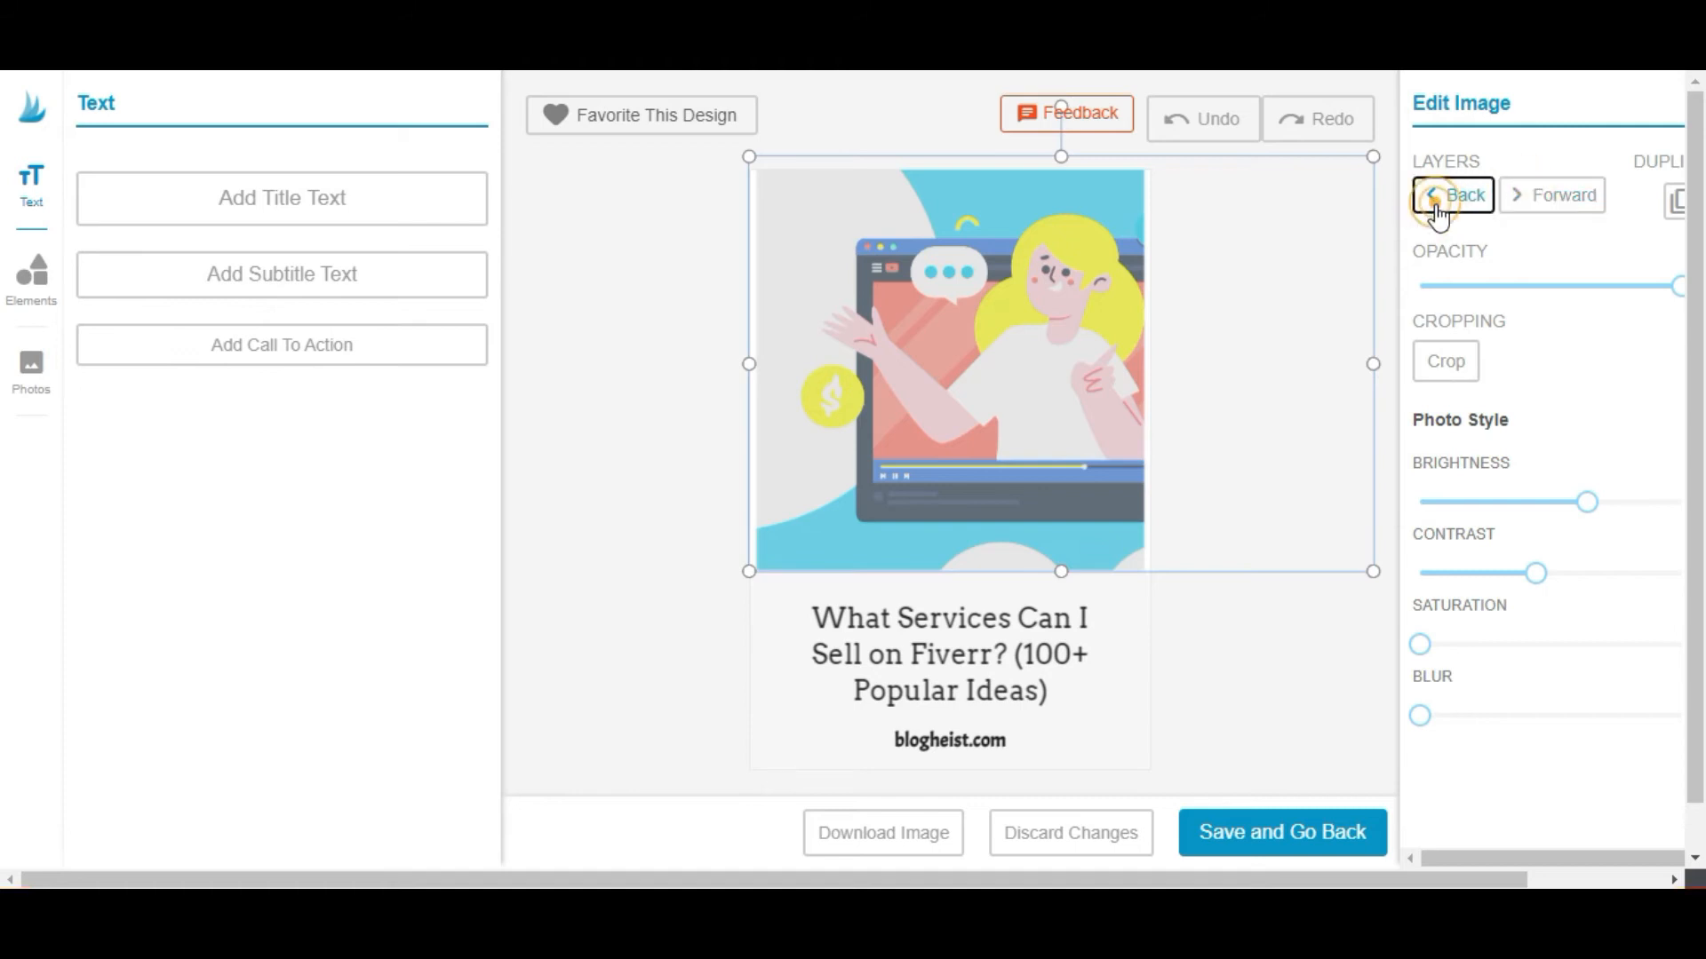
{"action": "left_click", "coordinate": [1437, 213]}
{"action": "left_click", "coordinate": [1519, 206]}
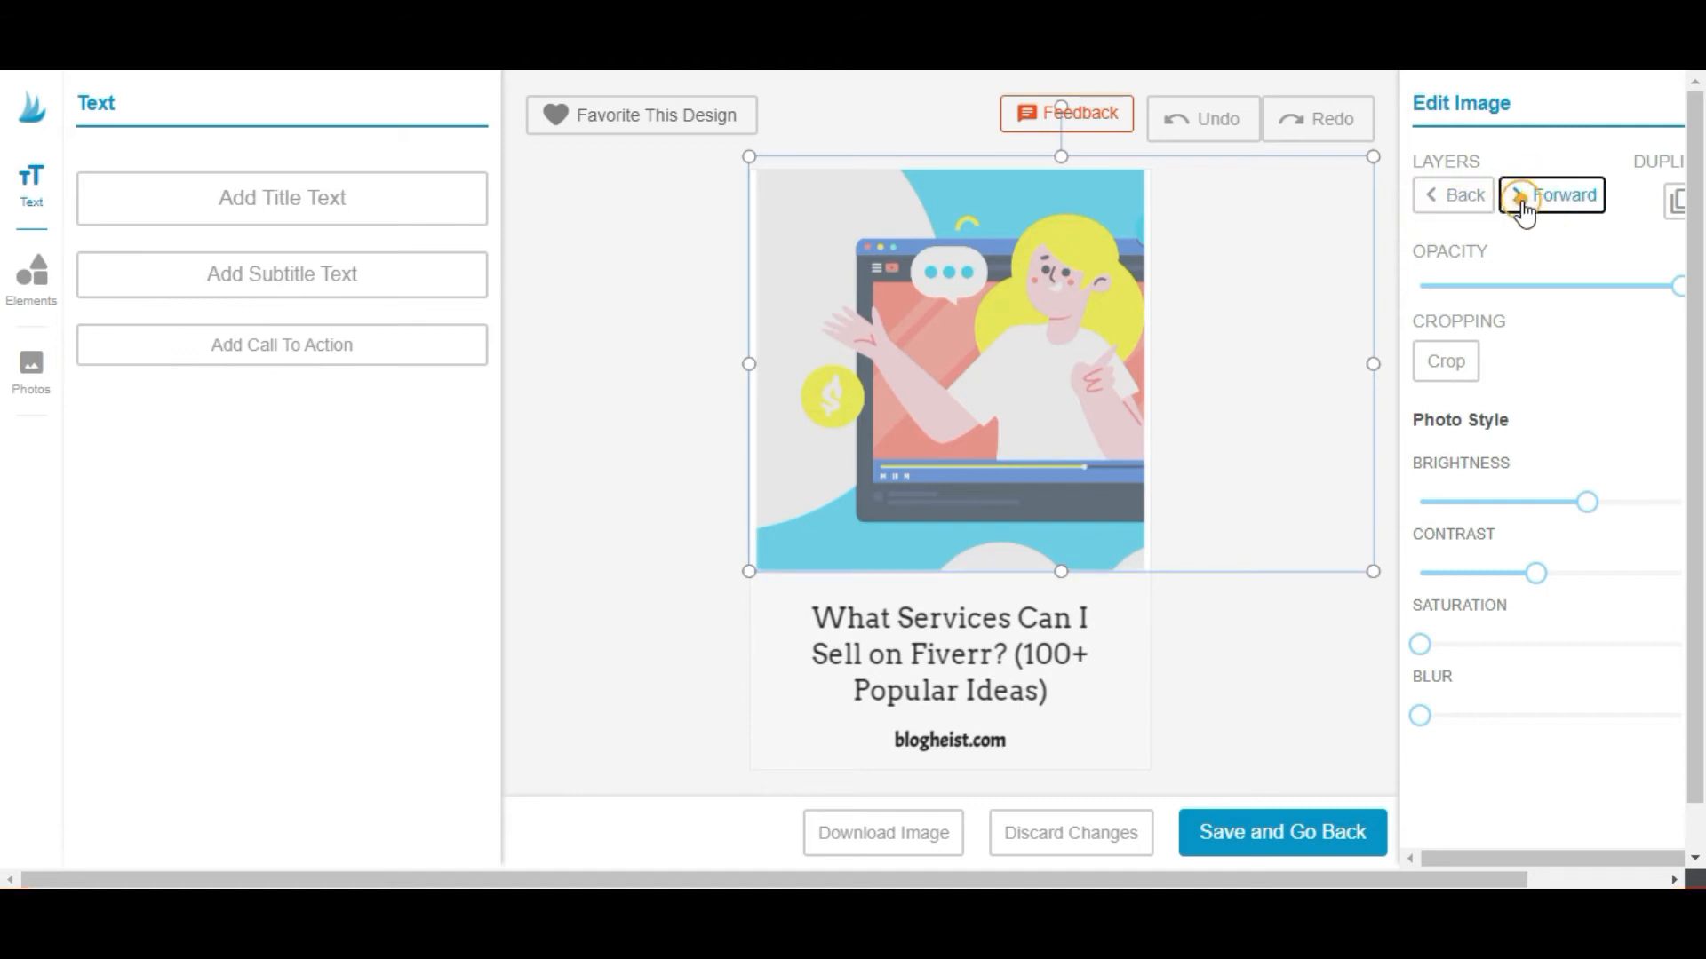
Reposition and slightly enlarge the illustration so it fills the pin's full width above the title.
{"action": "left_click_drag", "start_coordinate": [1187, 294], "coordinate": [1169, 296]}
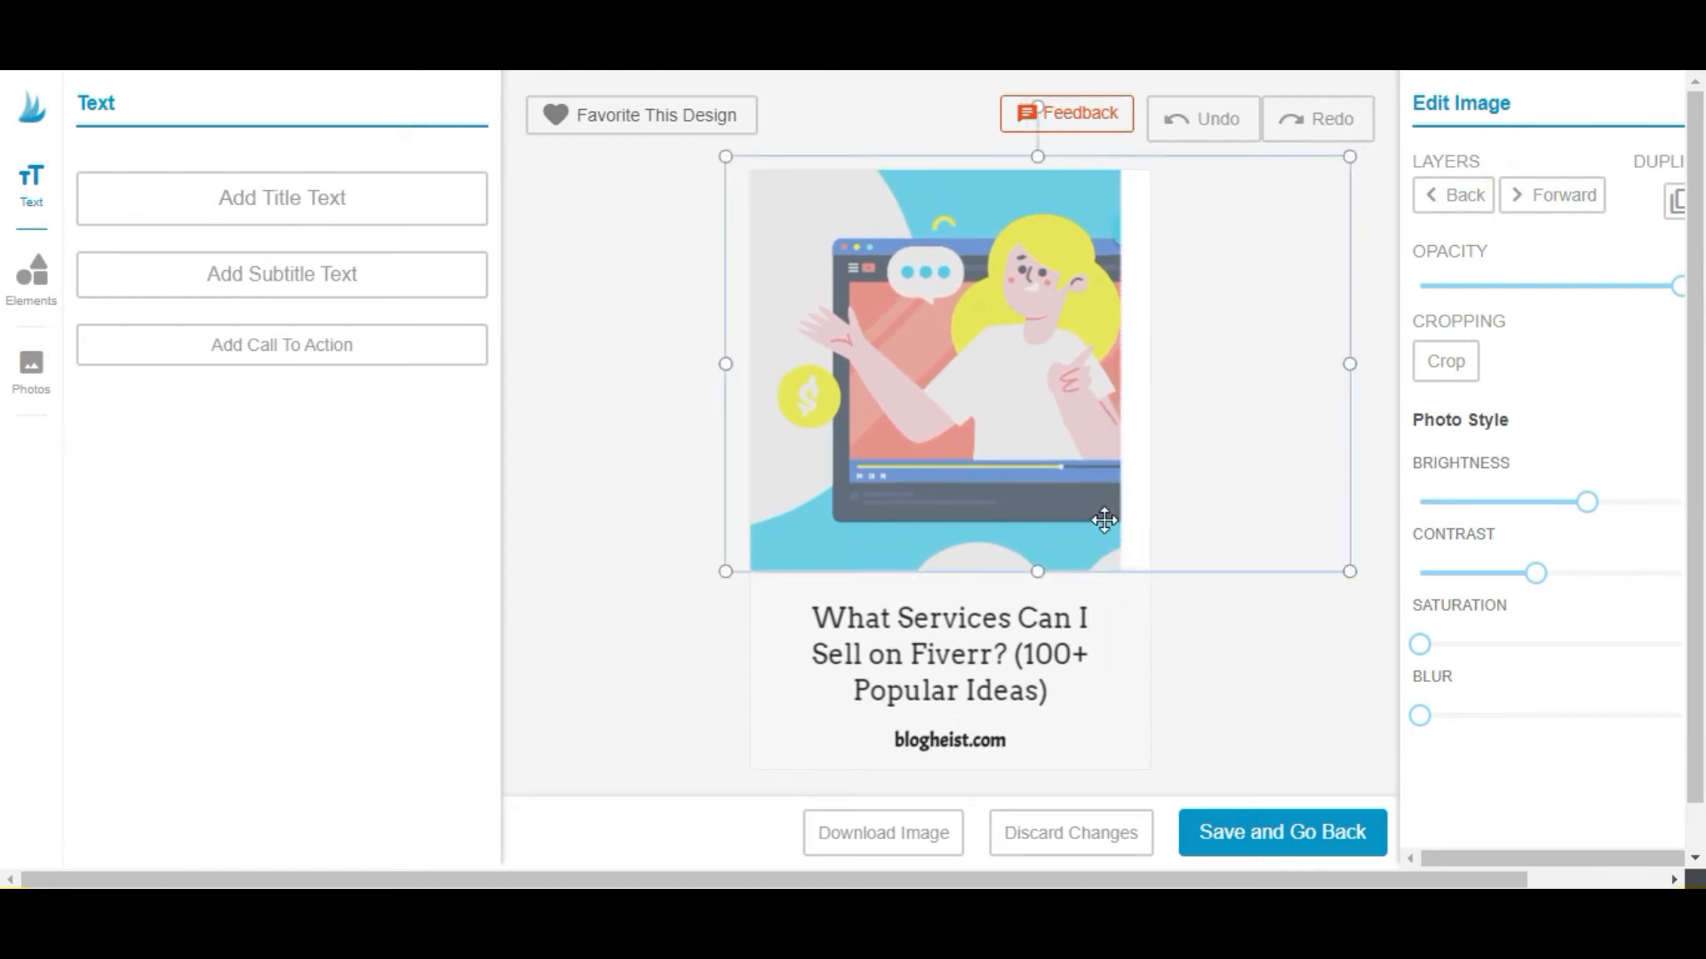
{"action": "left_click_drag", "start_coordinate": [1127, 556], "coordinate": [1132, 558]}
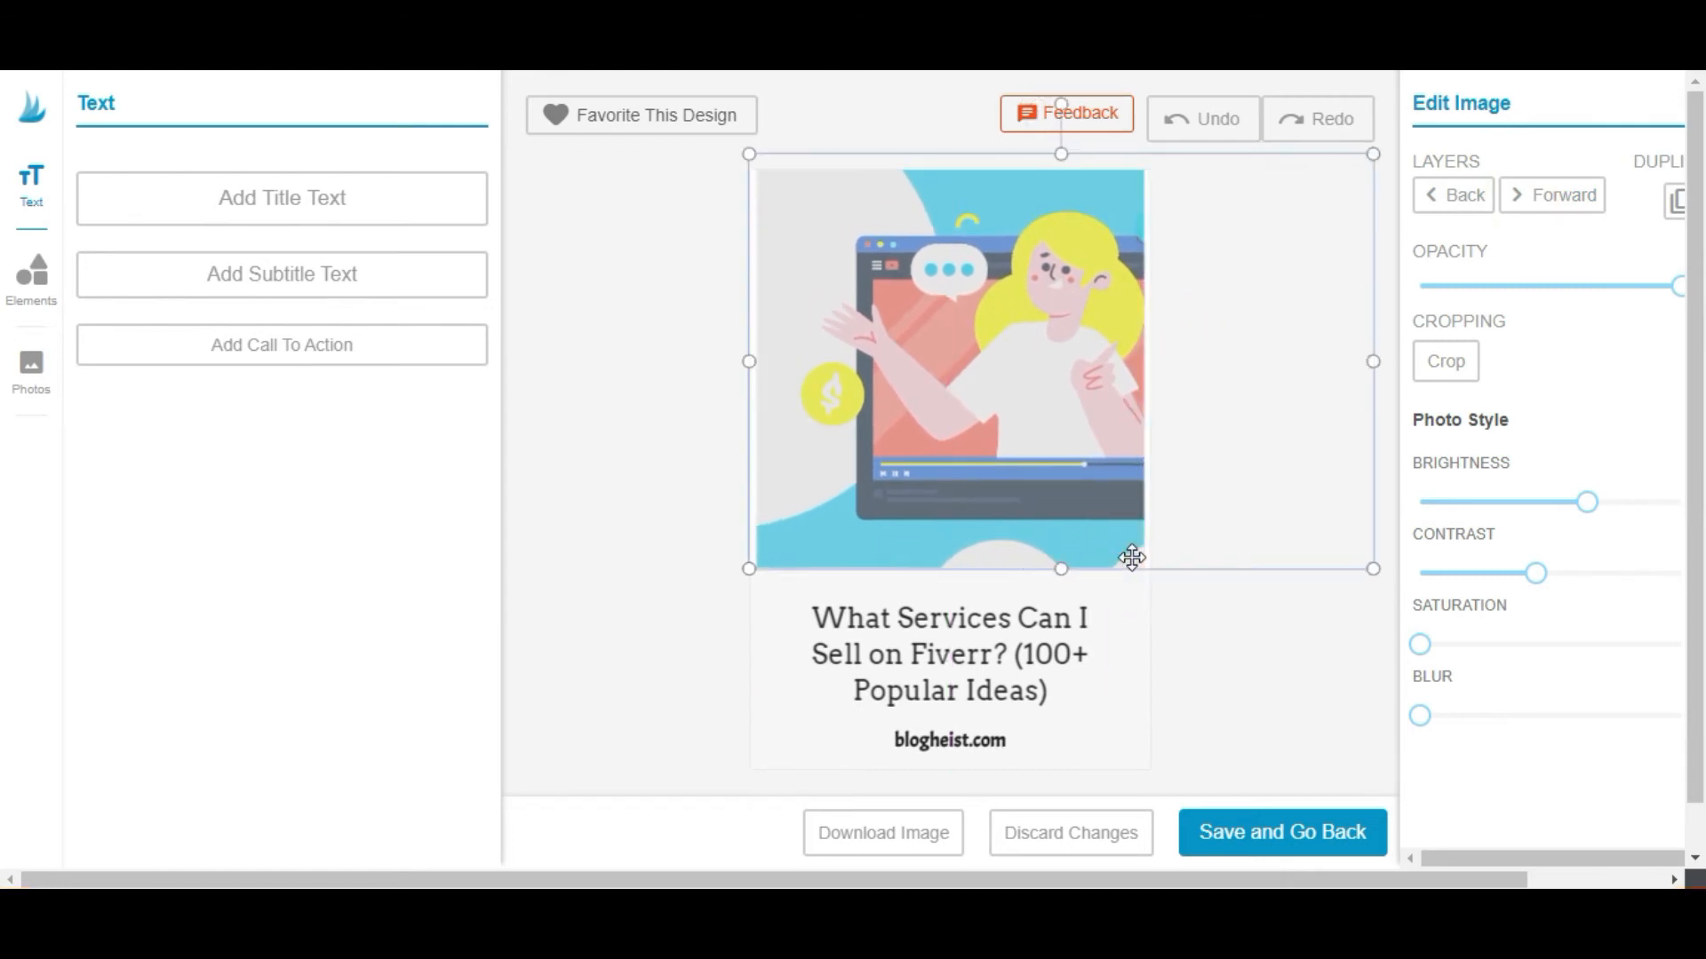
{"action": "left_click_drag", "start_coordinate": [756, 568], "coordinate": [733, 578]}
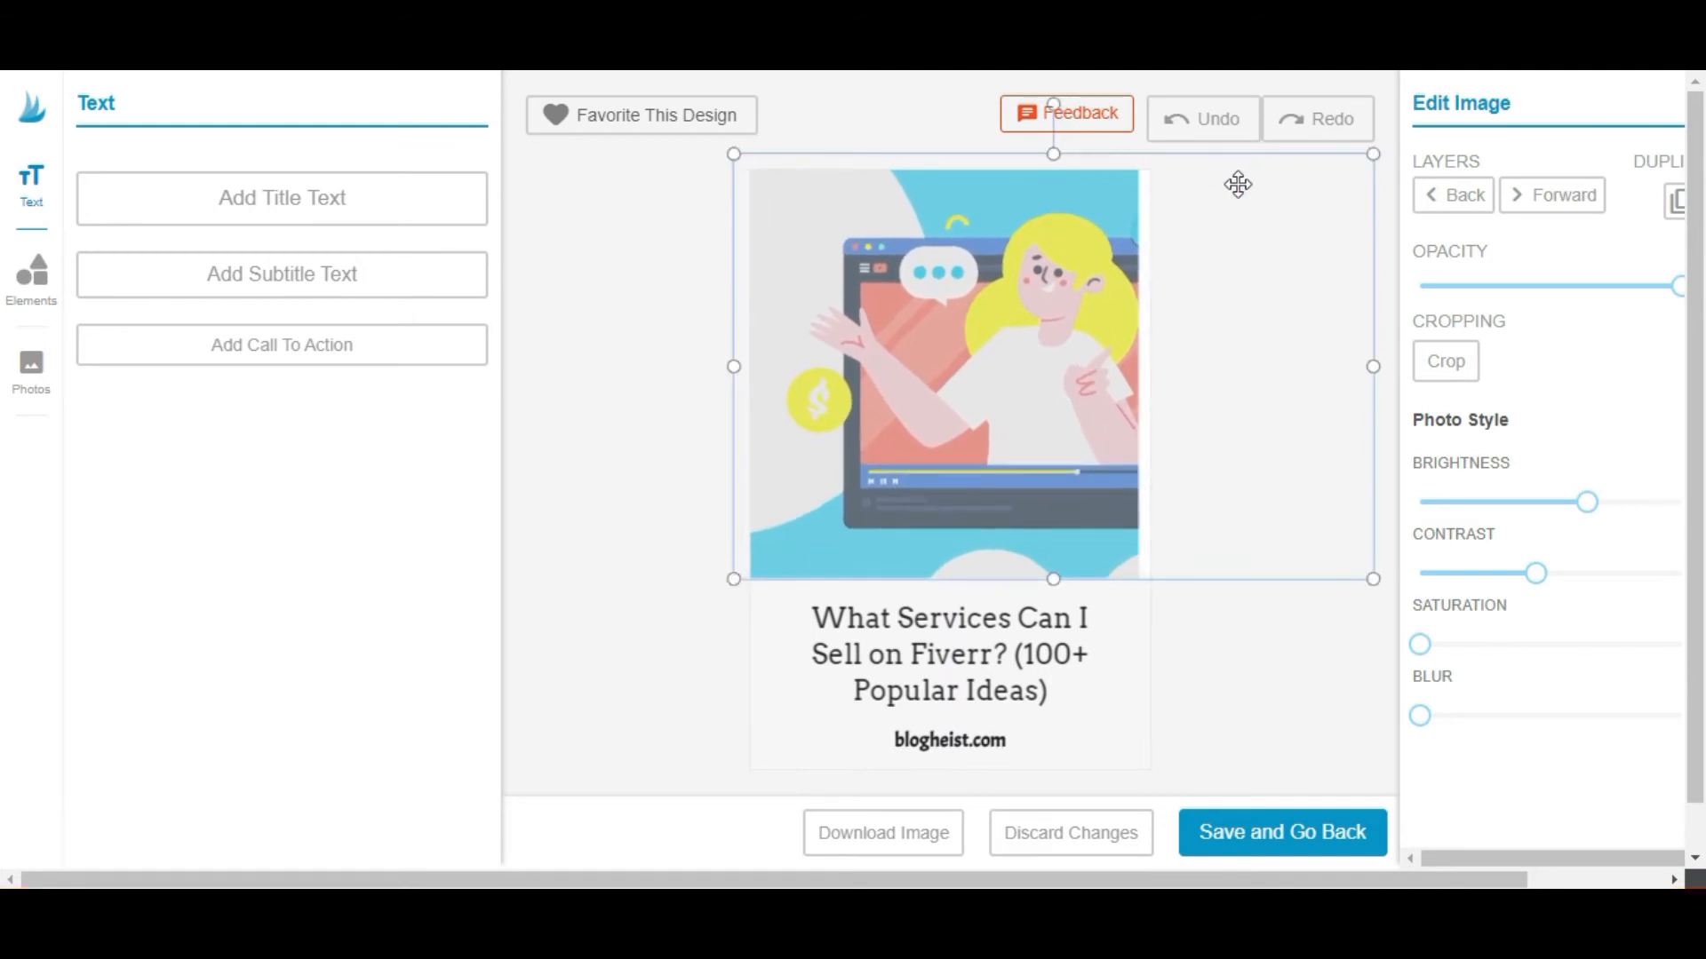
{"action": "left_click_drag", "start_coordinate": [1372, 155], "coordinate": [1388, 144]}
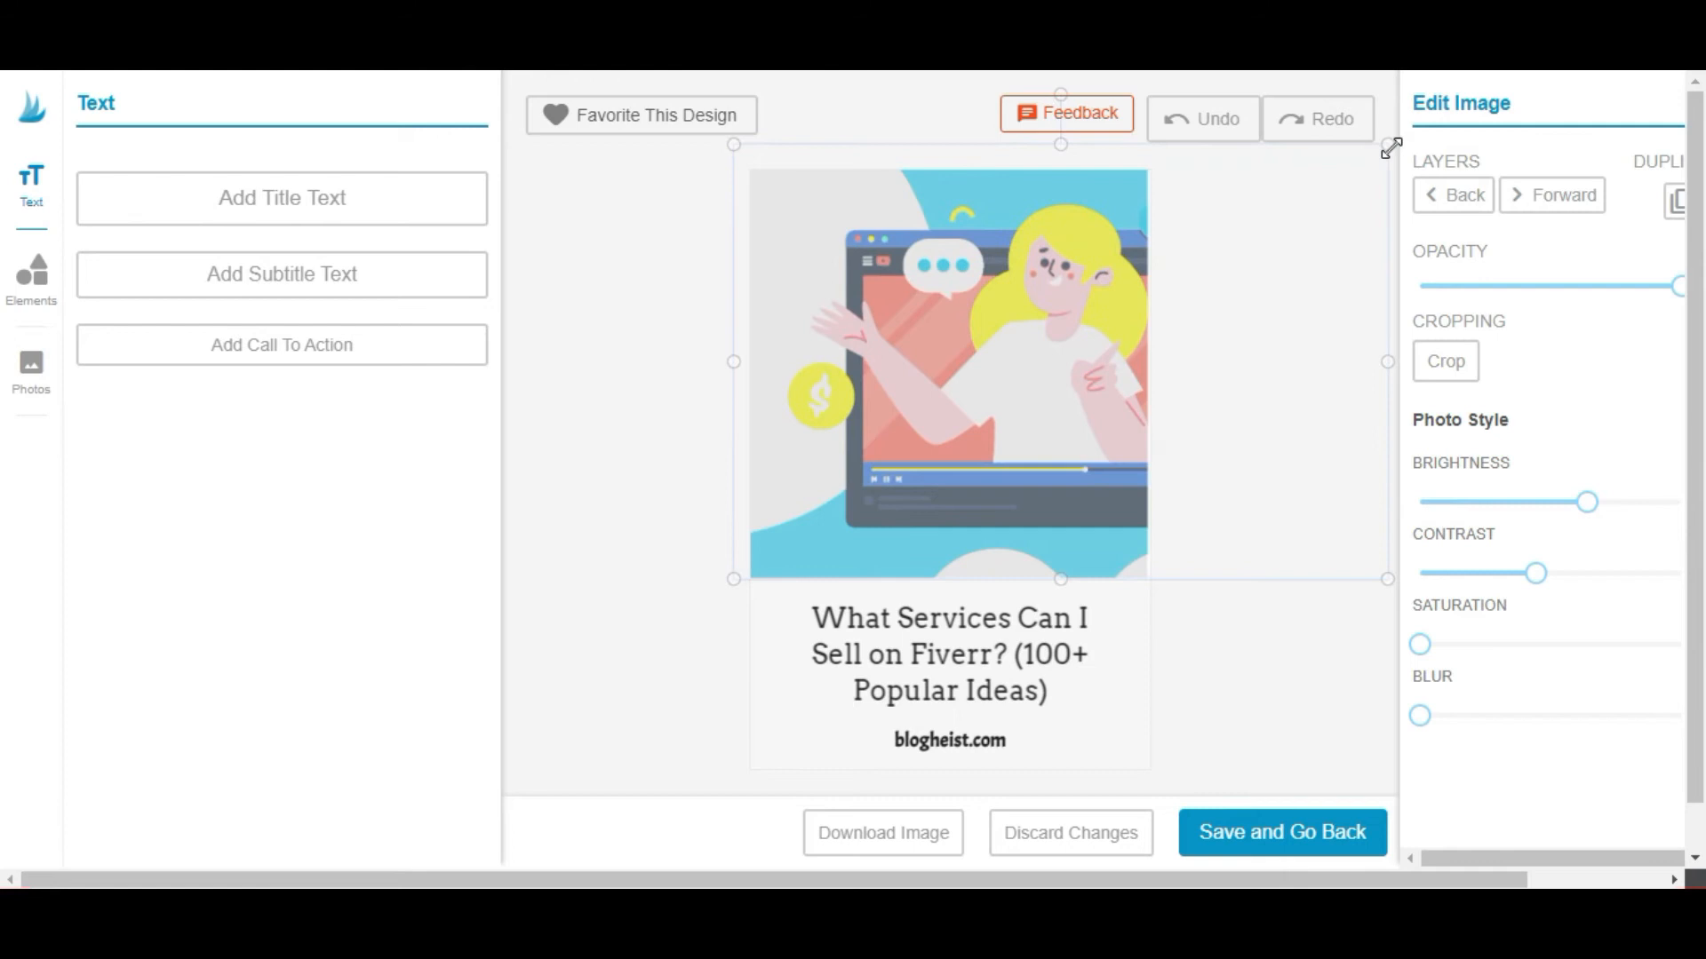
{"action": "left_click", "coordinate": [1182, 632]}
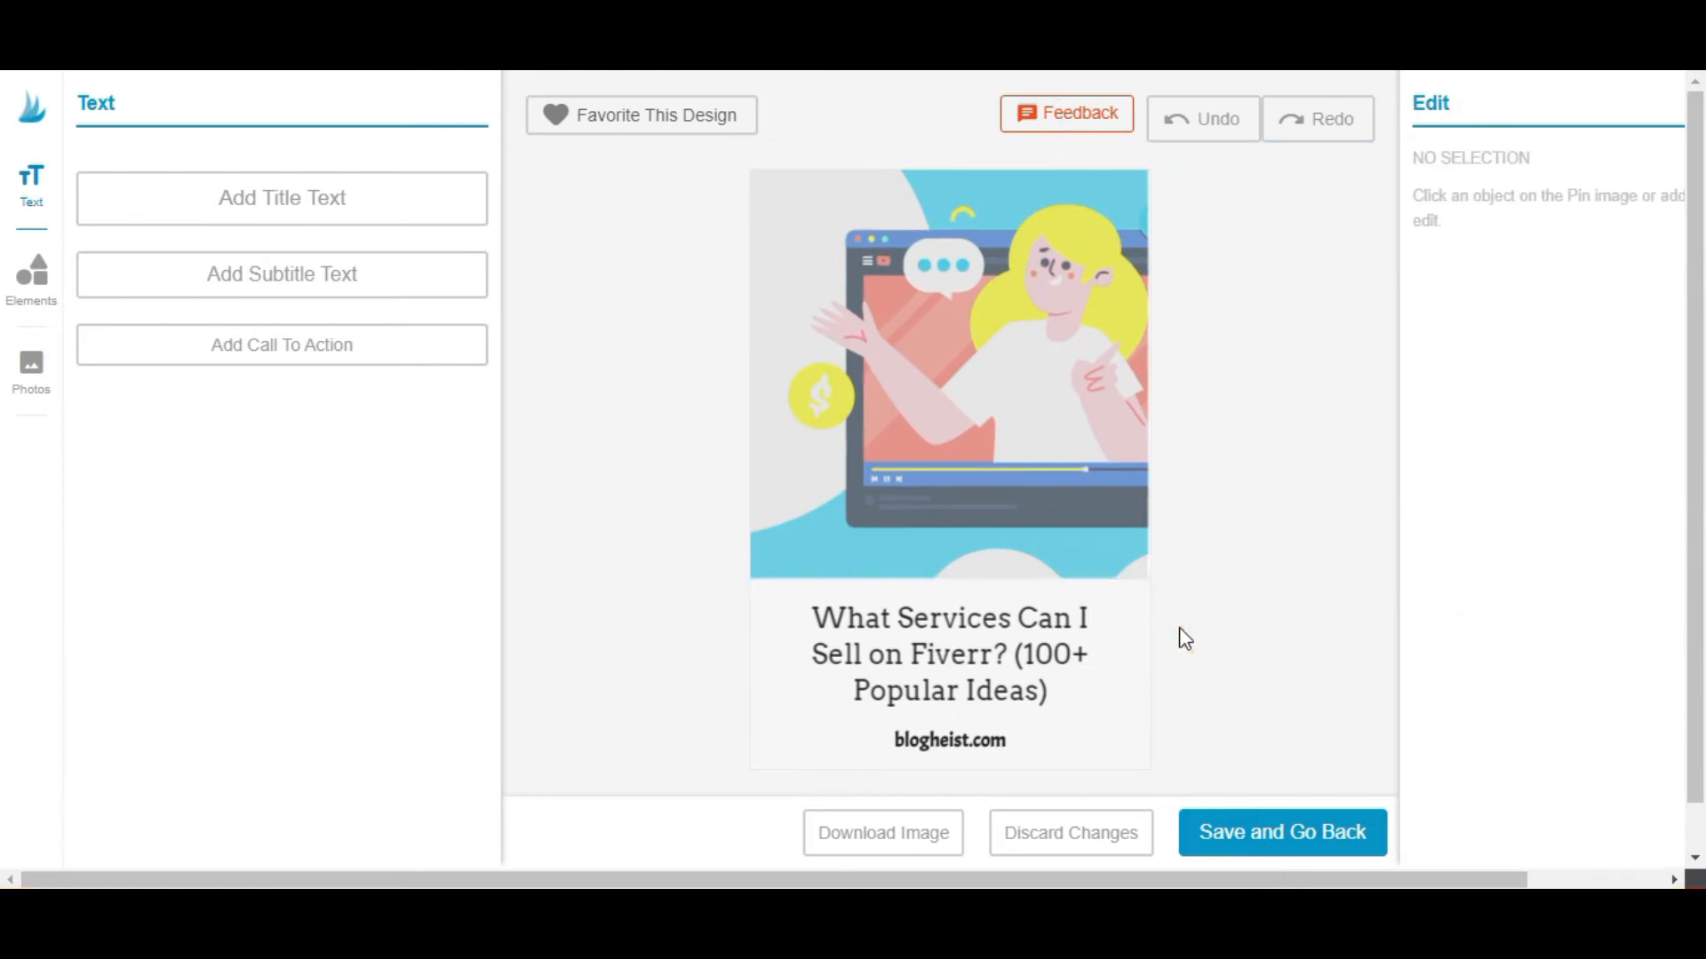
Raise the illustration's brightness slightly and set its opacity to maximum.
{"action": "left_click", "coordinate": [1058, 430]}
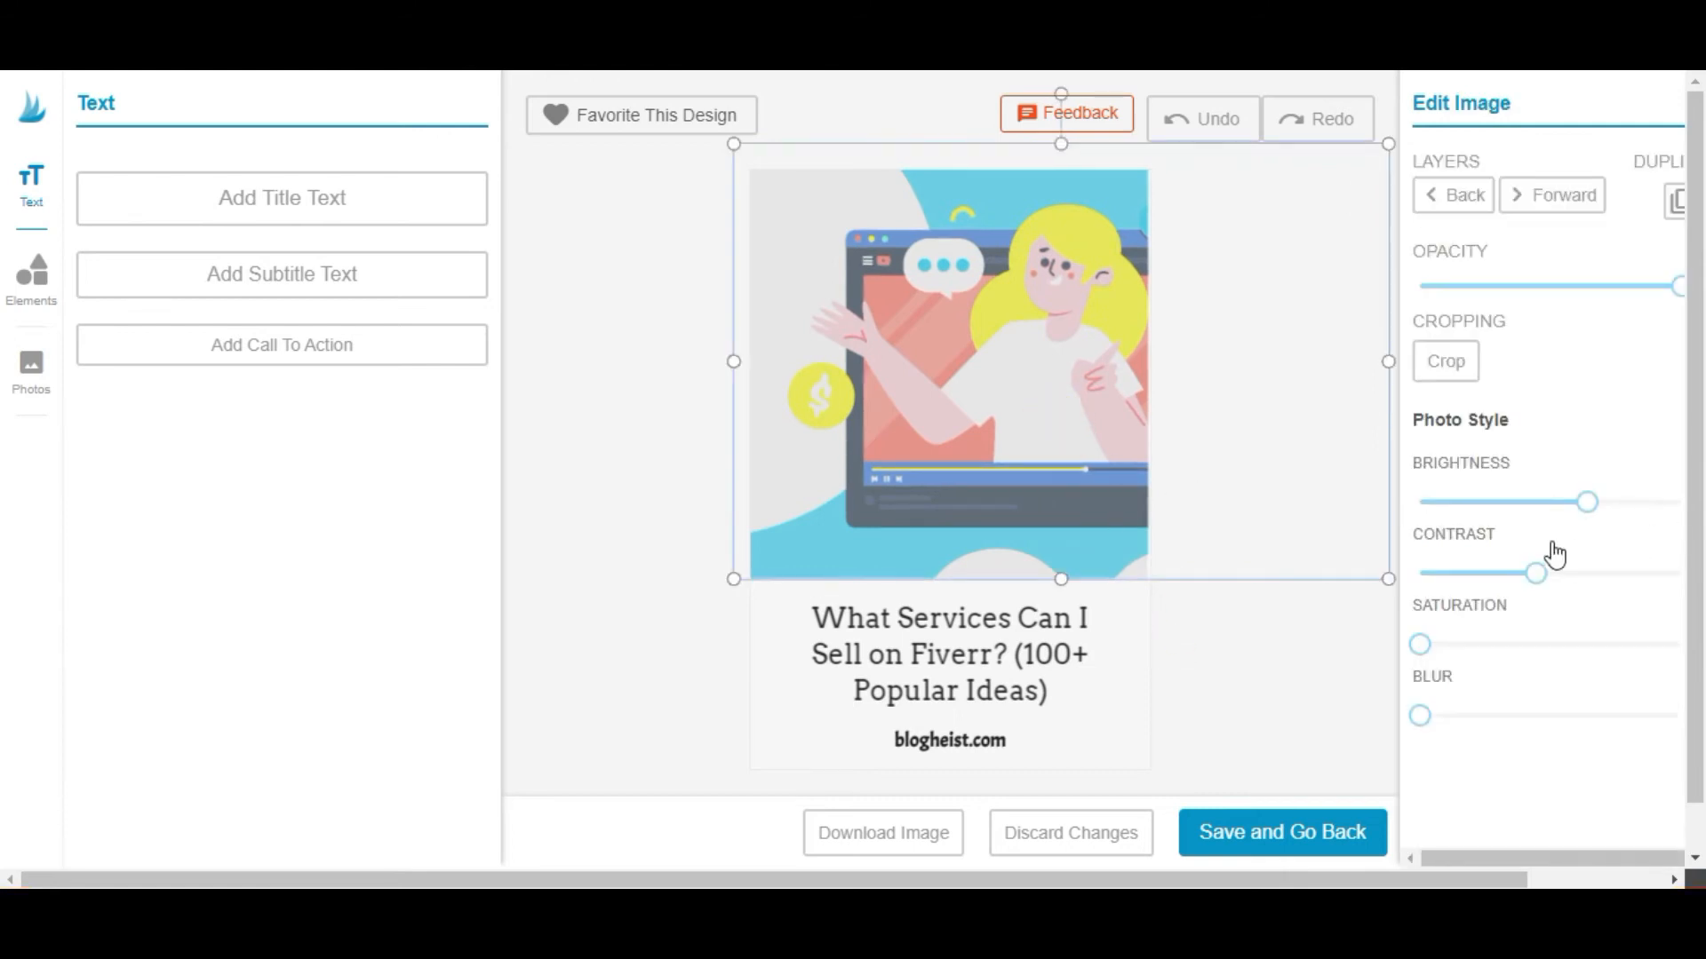
{"action": "mouse_move", "coordinate": [1588, 506]}
{"action": "left_mouse_down"}
{"action": "mouse_move", "coordinate": [1611, 512]}
{"action": "mouse_move", "coordinate": [1596, 518]}
{"action": "left_mouse_up"}
{"action": "left_click", "coordinate": [1677, 292]}
{"action": "mouse_move", "coordinate": [1677, 291]}
{"action": "left_mouse_down"}
{"action": "mouse_move", "coordinate": [1592, 300]}
{"action": "mouse_move", "coordinate": [1702, 291]}
{"action": "left_mouse_up"}
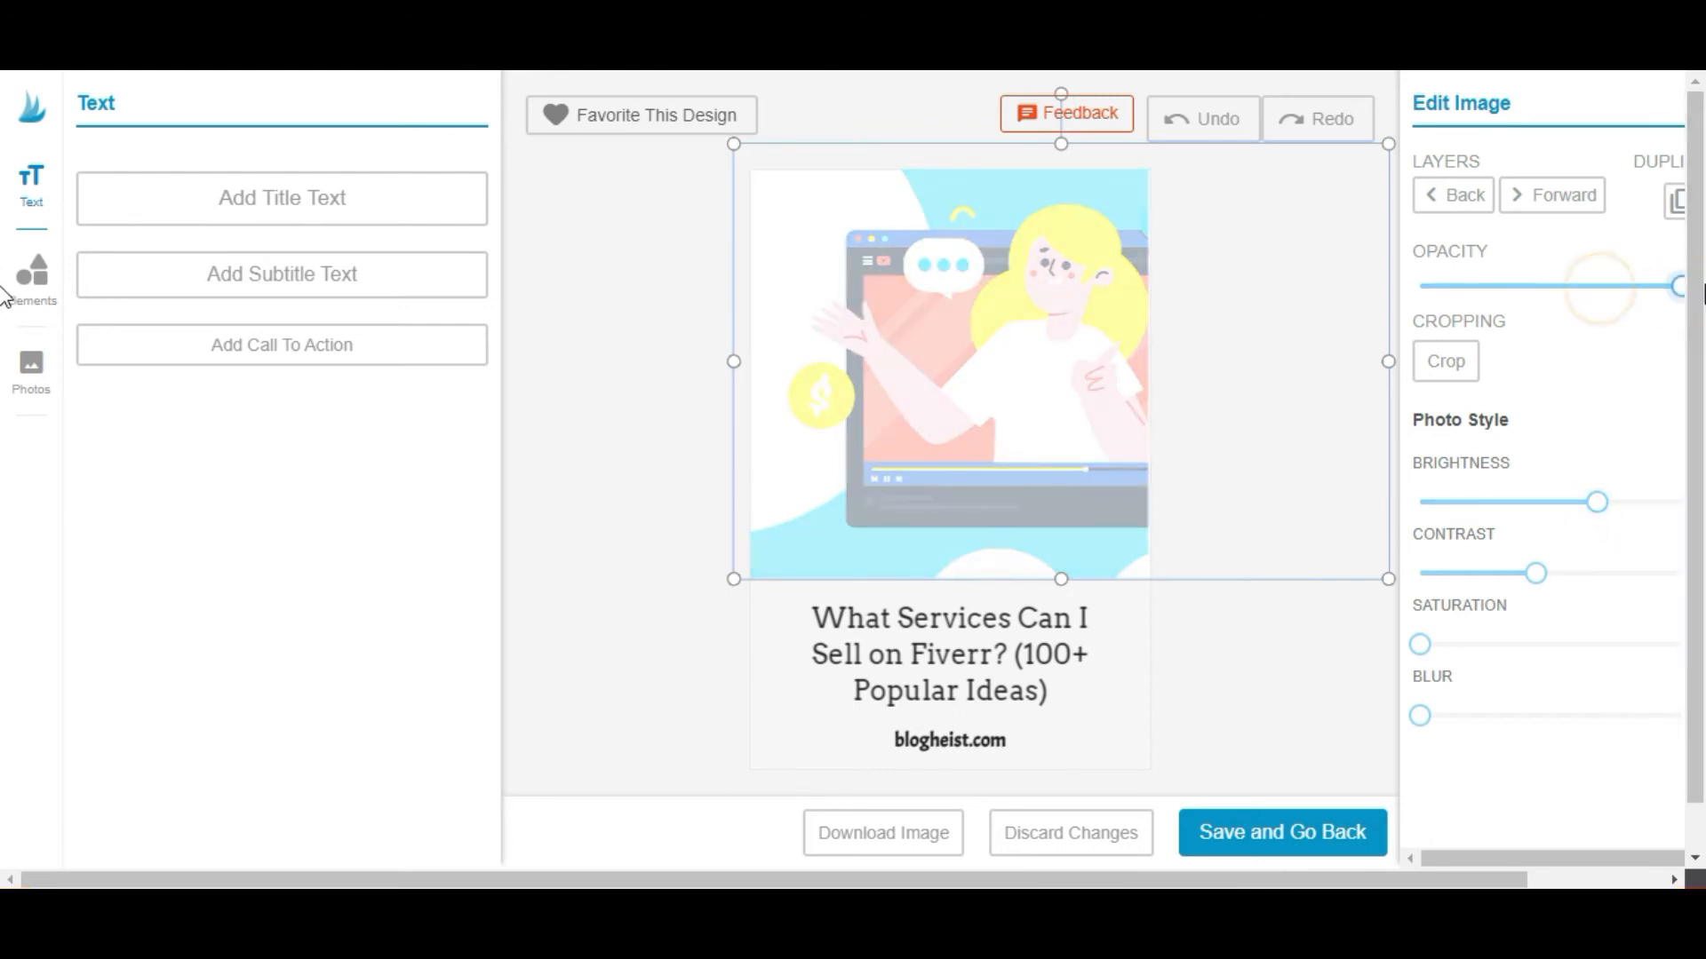
Raise the illustration's contrast slightly, lower its brightness a little, and save the edited design back to the gallery.
{"action": "mouse_move", "coordinate": [1535, 573]}
{"action": "left_mouse_down"}
{"action": "mouse_move", "coordinate": [1570, 578]}
{"action": "mouse_move", "coordinate": [1489, 583]}
{"action": "mouse_move", "coordinate": [1534, 583]}
{"action": "left_mouse_up"}
{"action": "left_click", "coordinate": [1515, 590]}
{"action": "left_click", "coordinate": [1527, 592]}
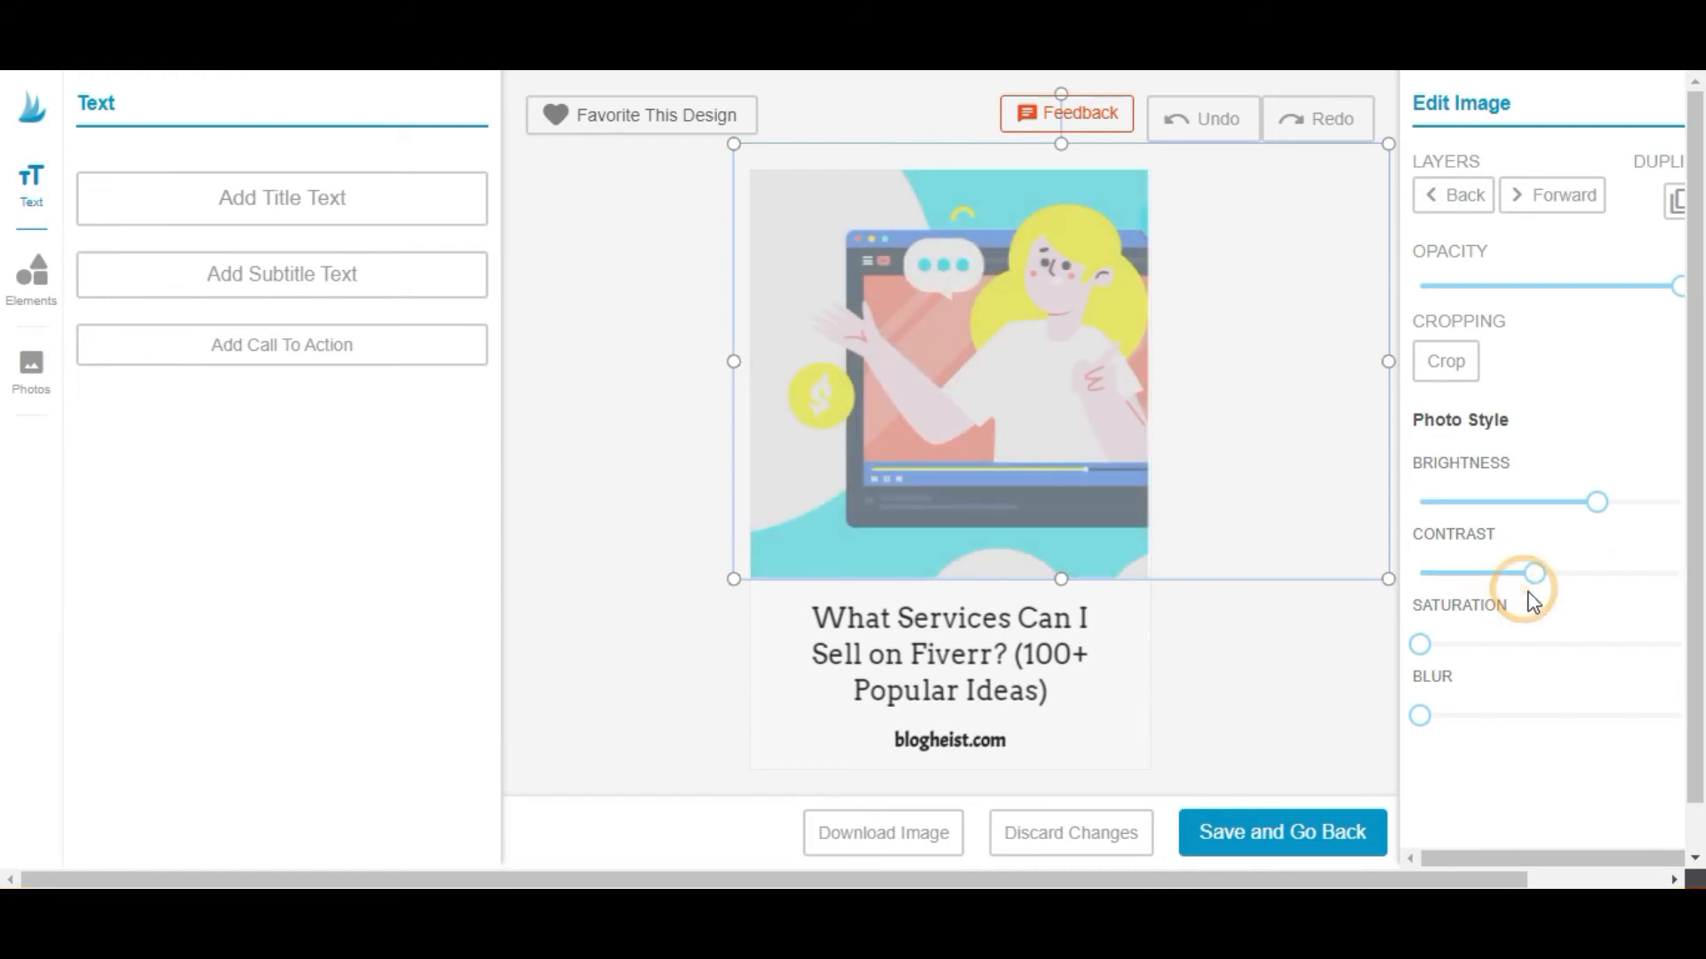
{"action": "left_click_drag", "start_coordinate": [1529, 595], "coordinate": [1540, 593]}
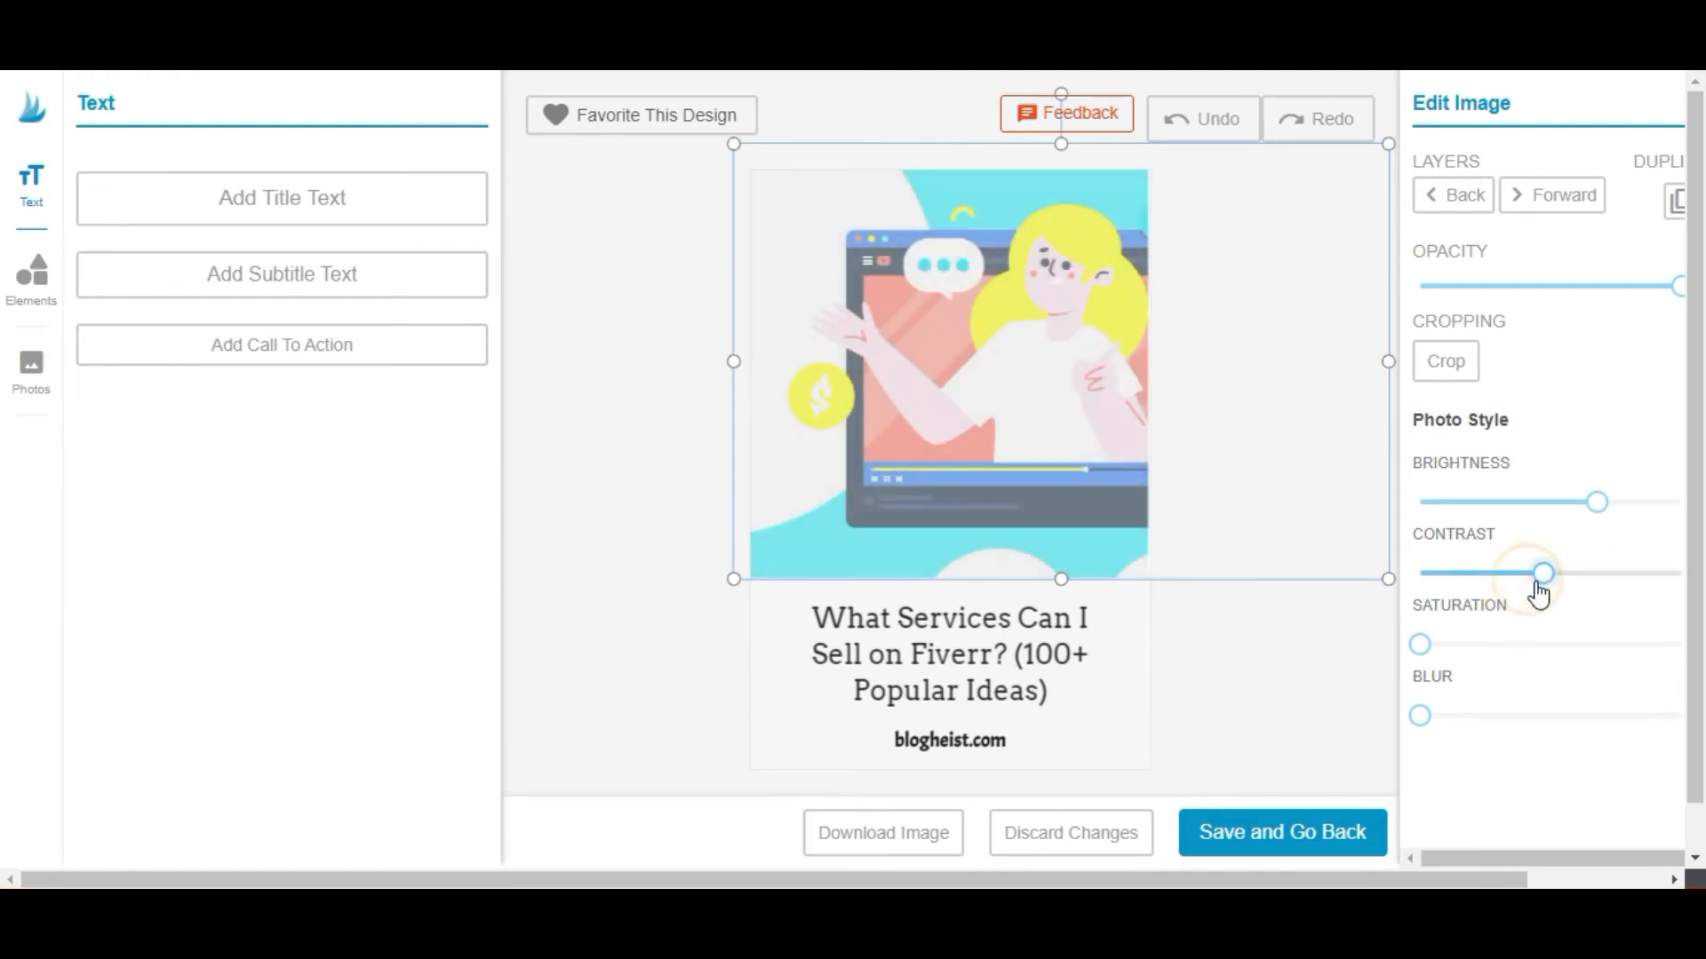
{"action": "left_click_drag", "start_coordinate": [1596, 501], "coordinate": [1592, 513]}
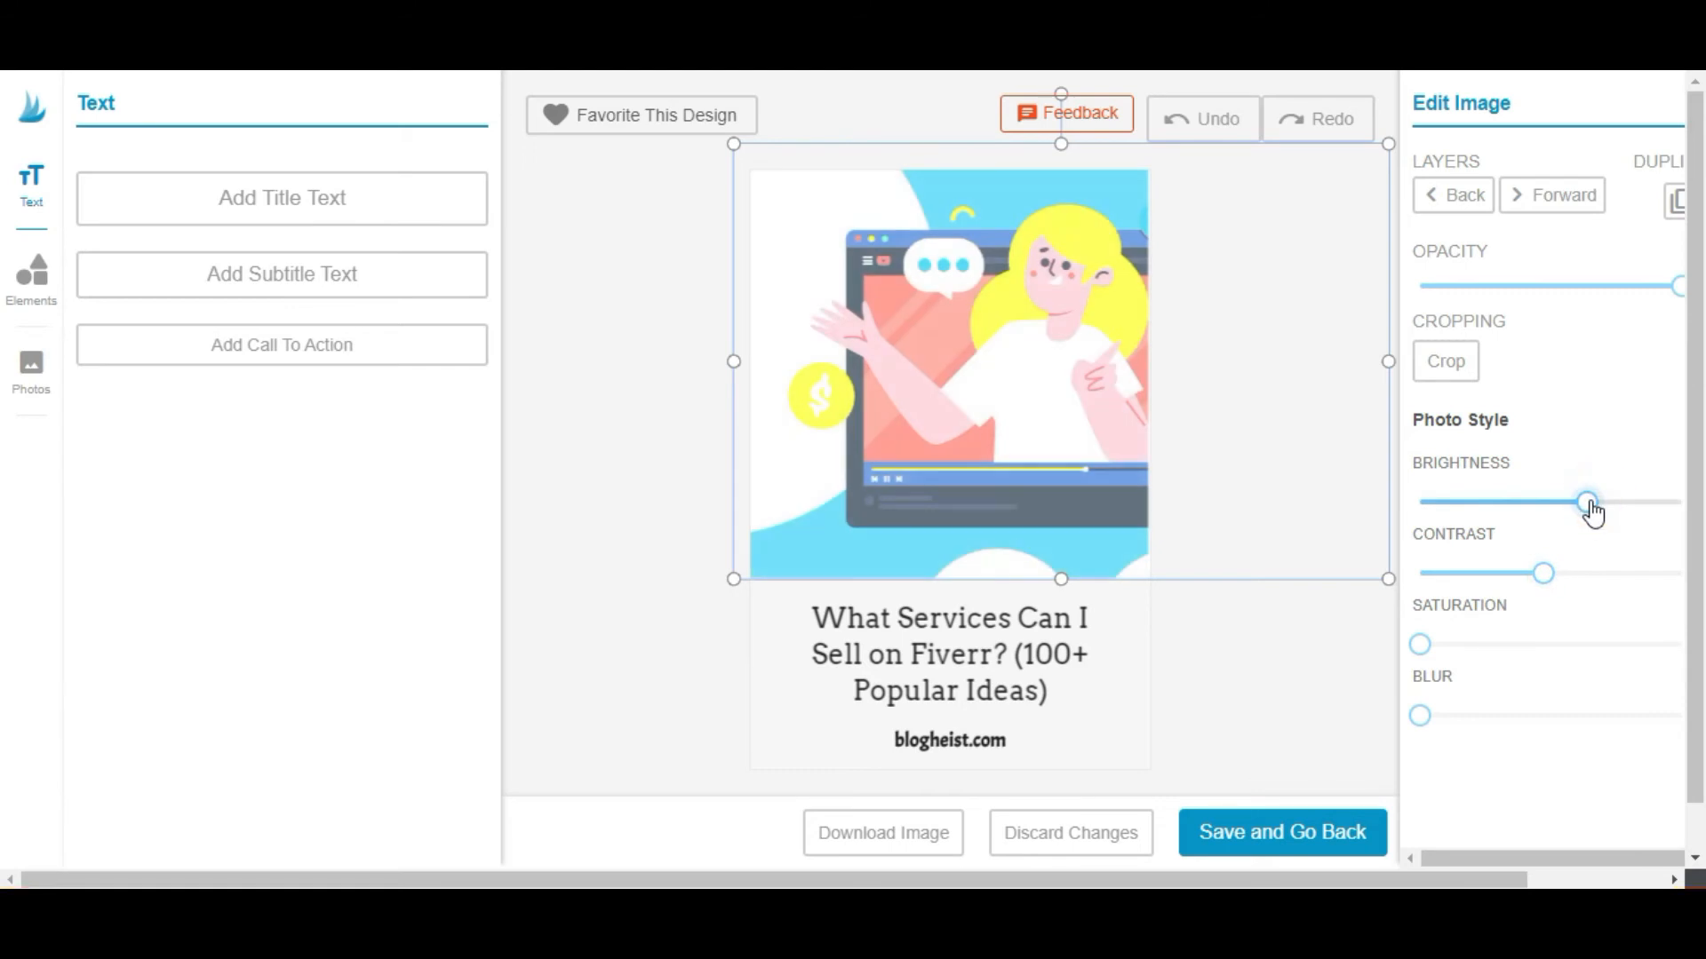
{"action": "left_click", "coordinate": [671, 519]}
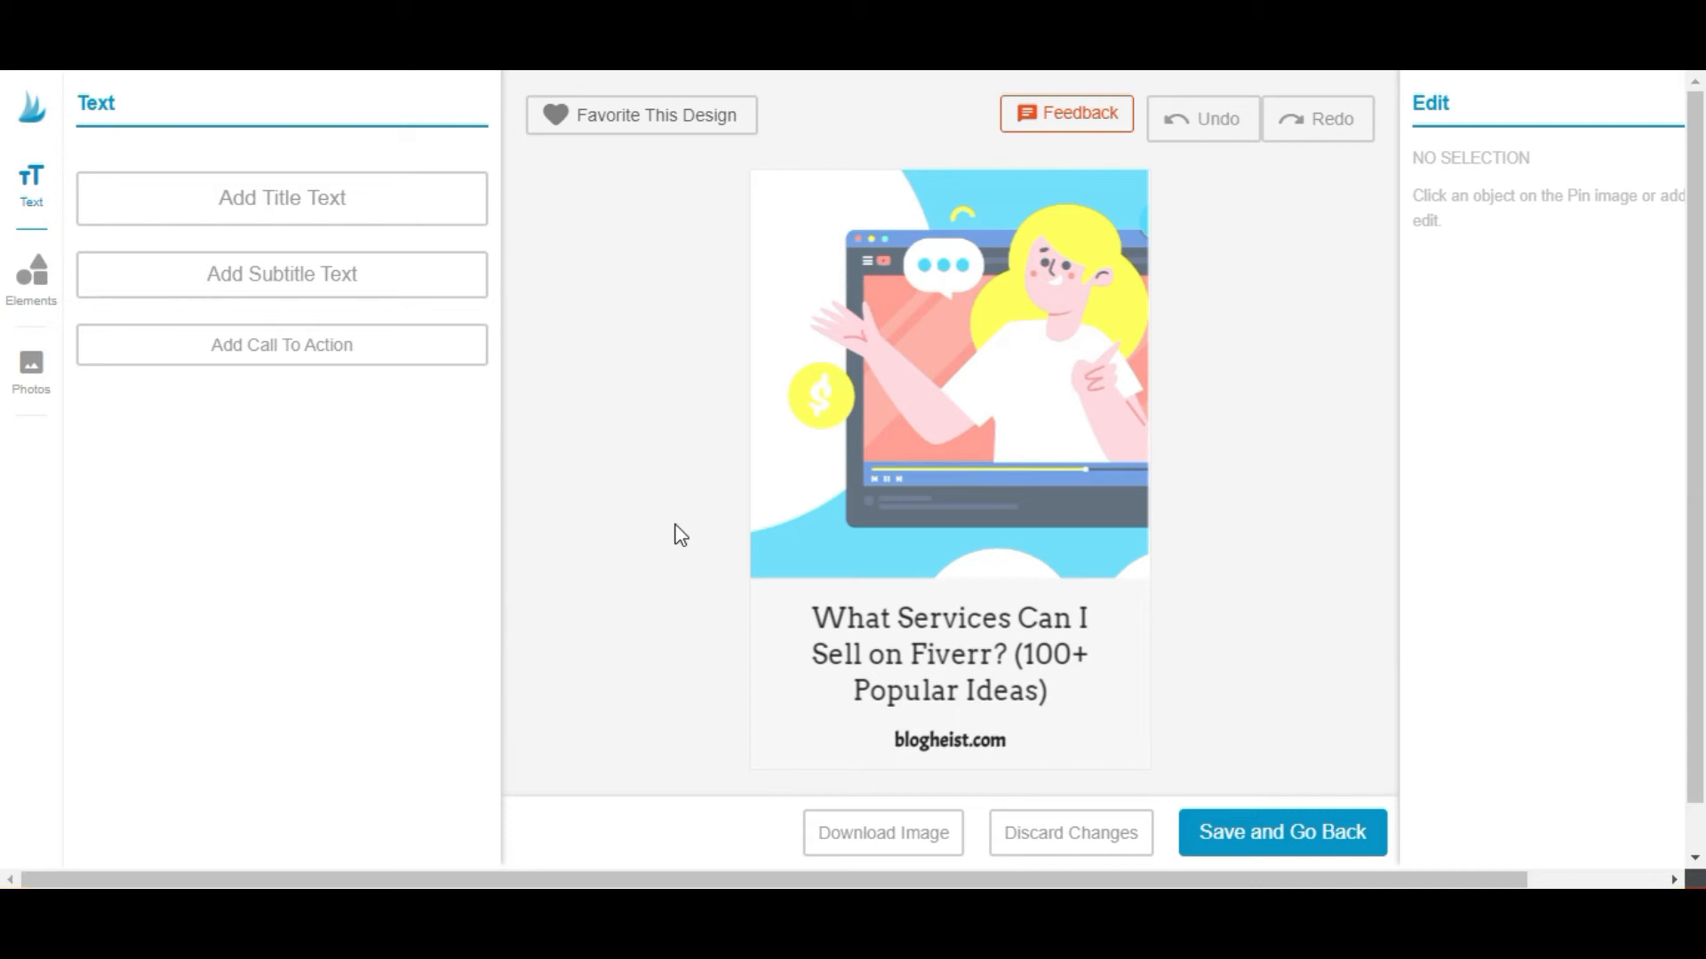
{"action": "left_click", "coordinate": [1336, 831]}
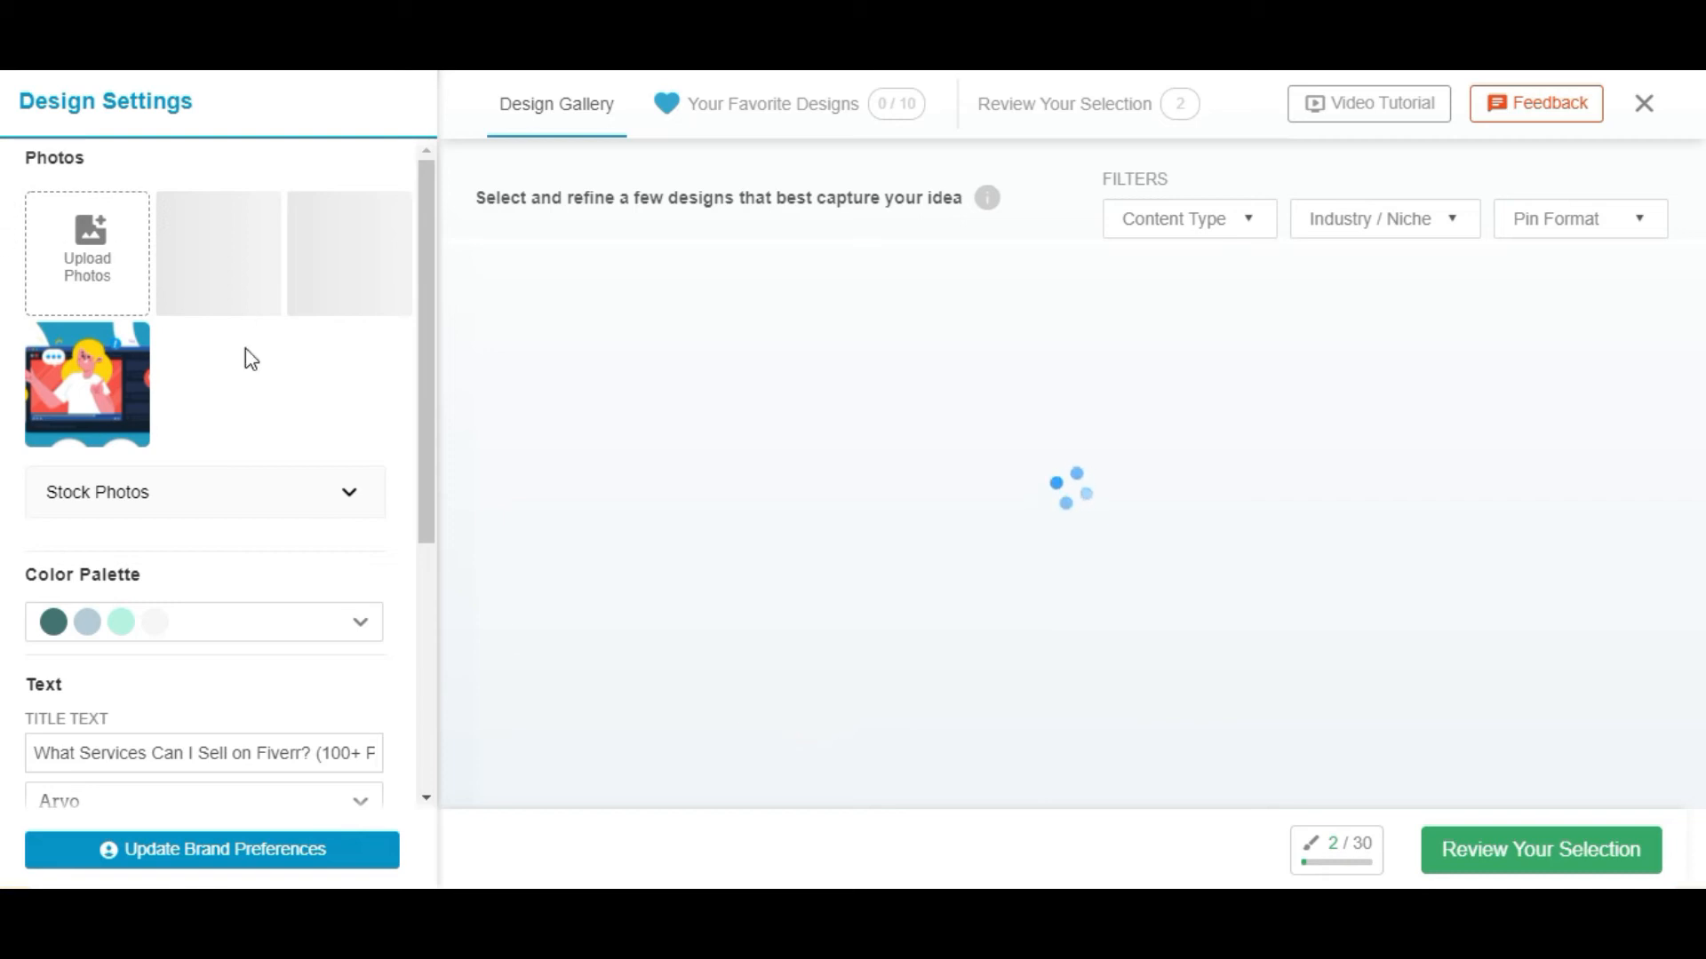
Examine the edited pin in the design gallery, the plan's design quota, and the text and branding options in the design settings.
{"action": "scroll", "coordinate": [248, 358], "scroll_direction": "down", "scroll_amount": 1}
{"action": "scroll", "coordinate": [267, 438], "scroll_direction": "up", "scroll_amount": 1}
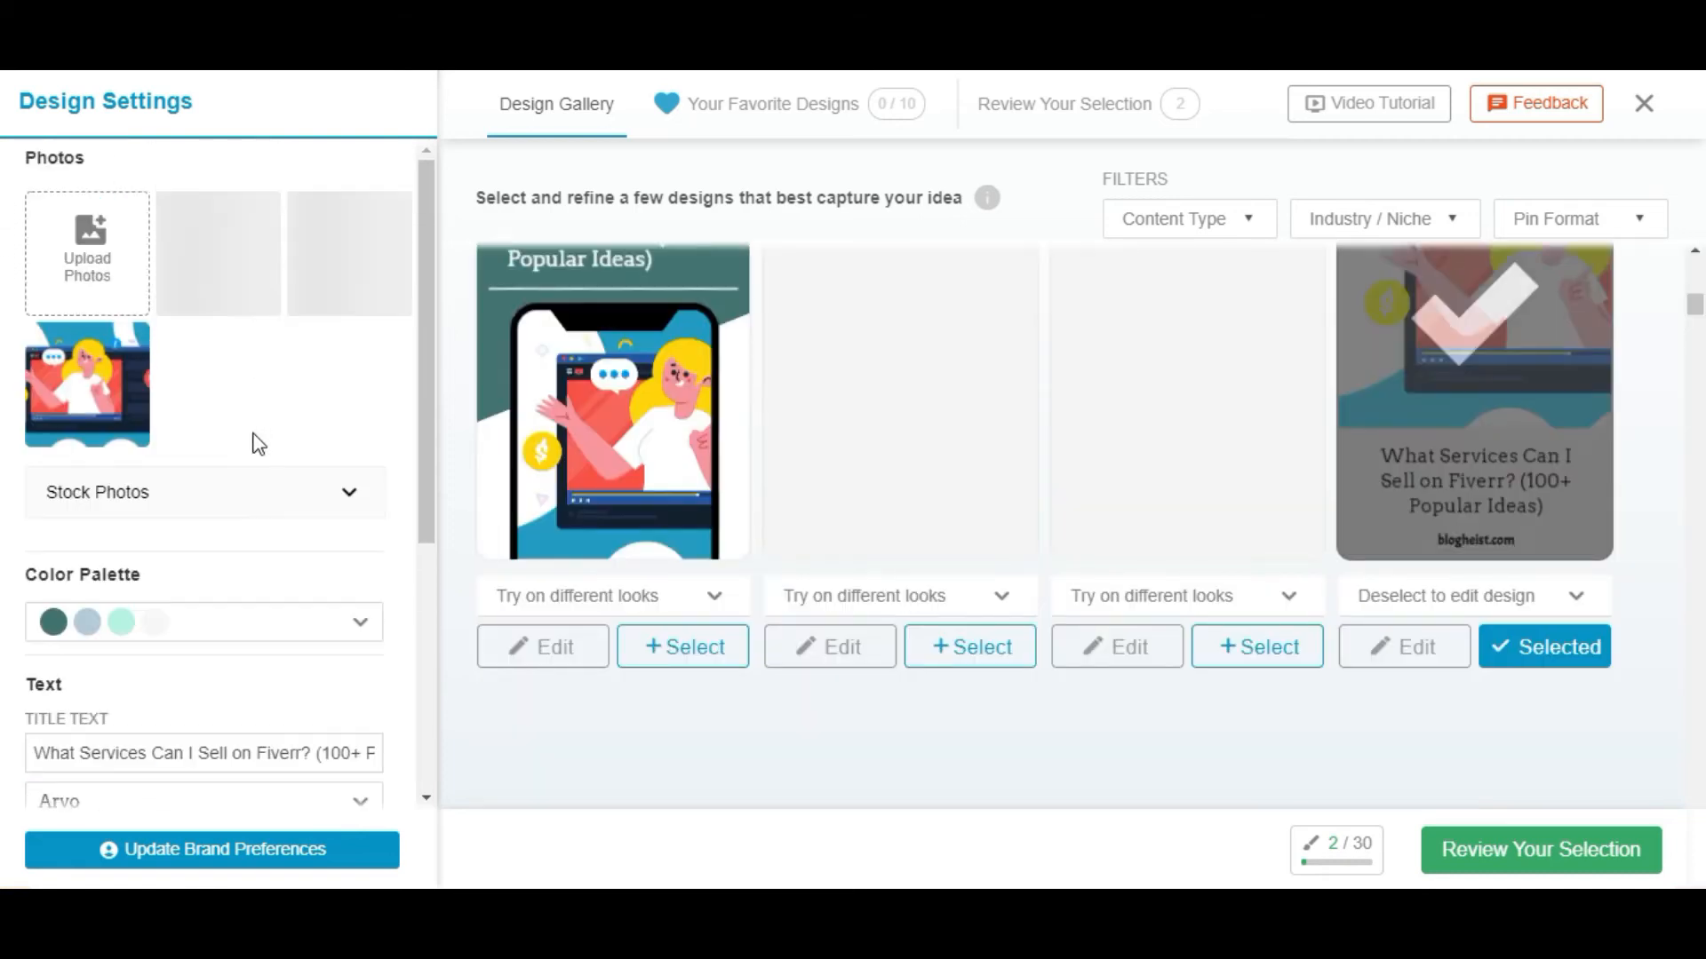
{"action": "scroll", "coordinate": [1580, 435], "scroll_direction": "up", "scroll_amount": 1}
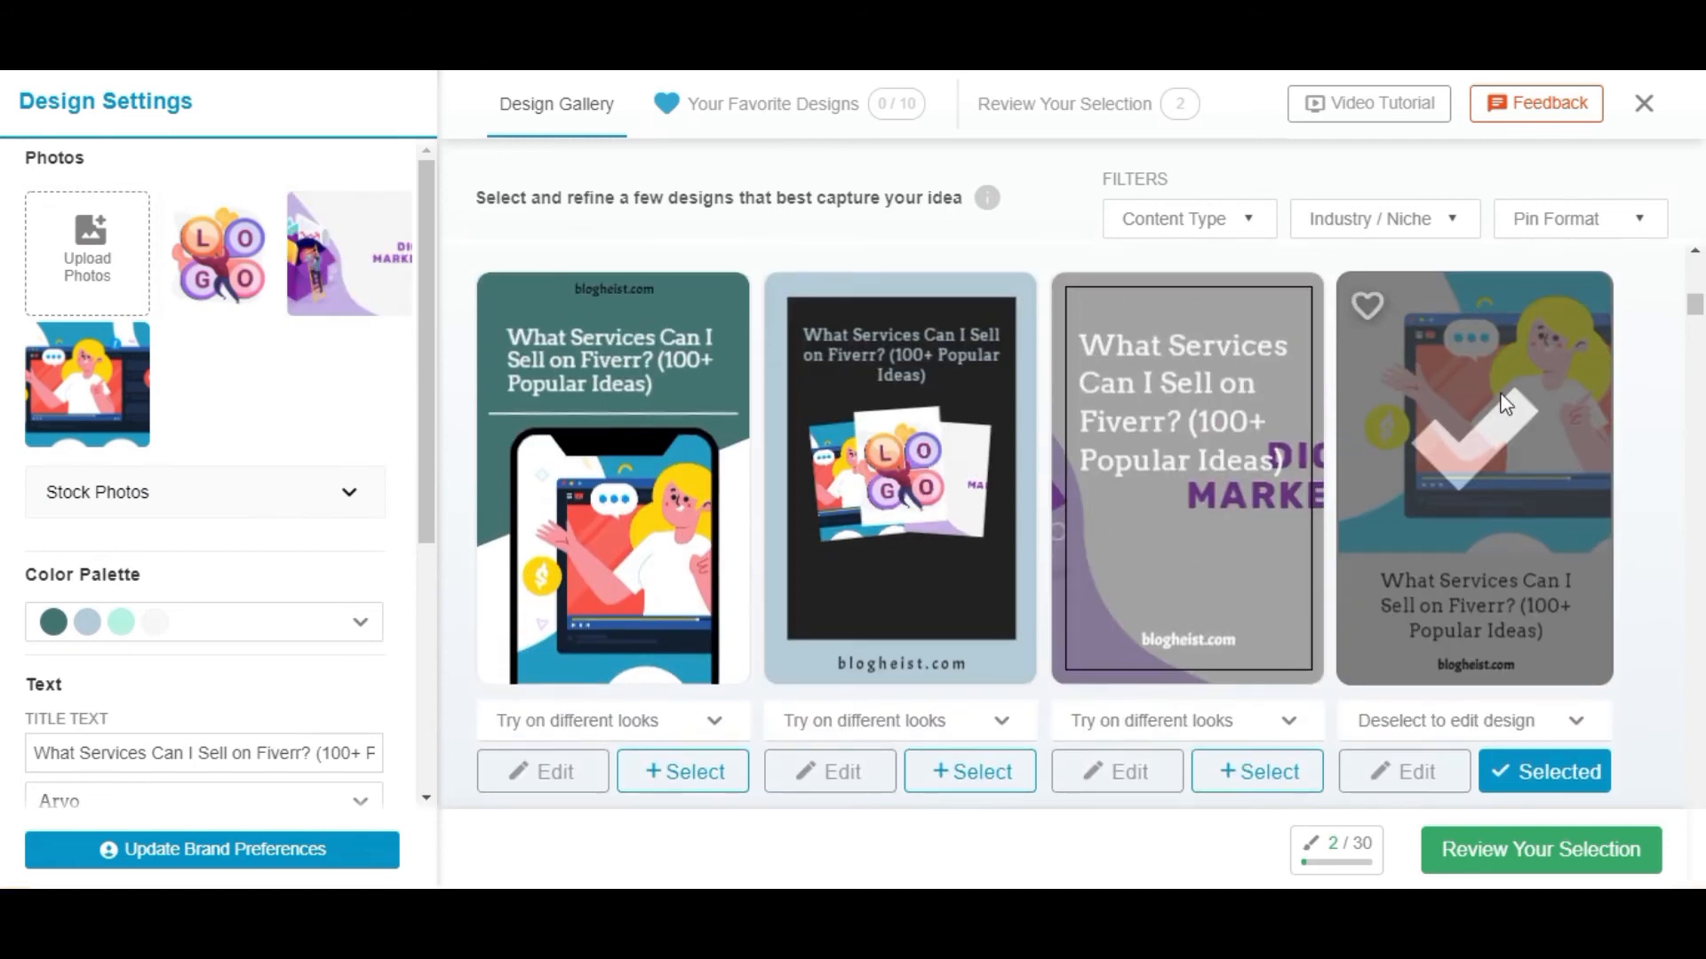
{"action": "scroll", "coordinate": [1452, 464], "scroll_direction": "down", "scroll_amount": 1}
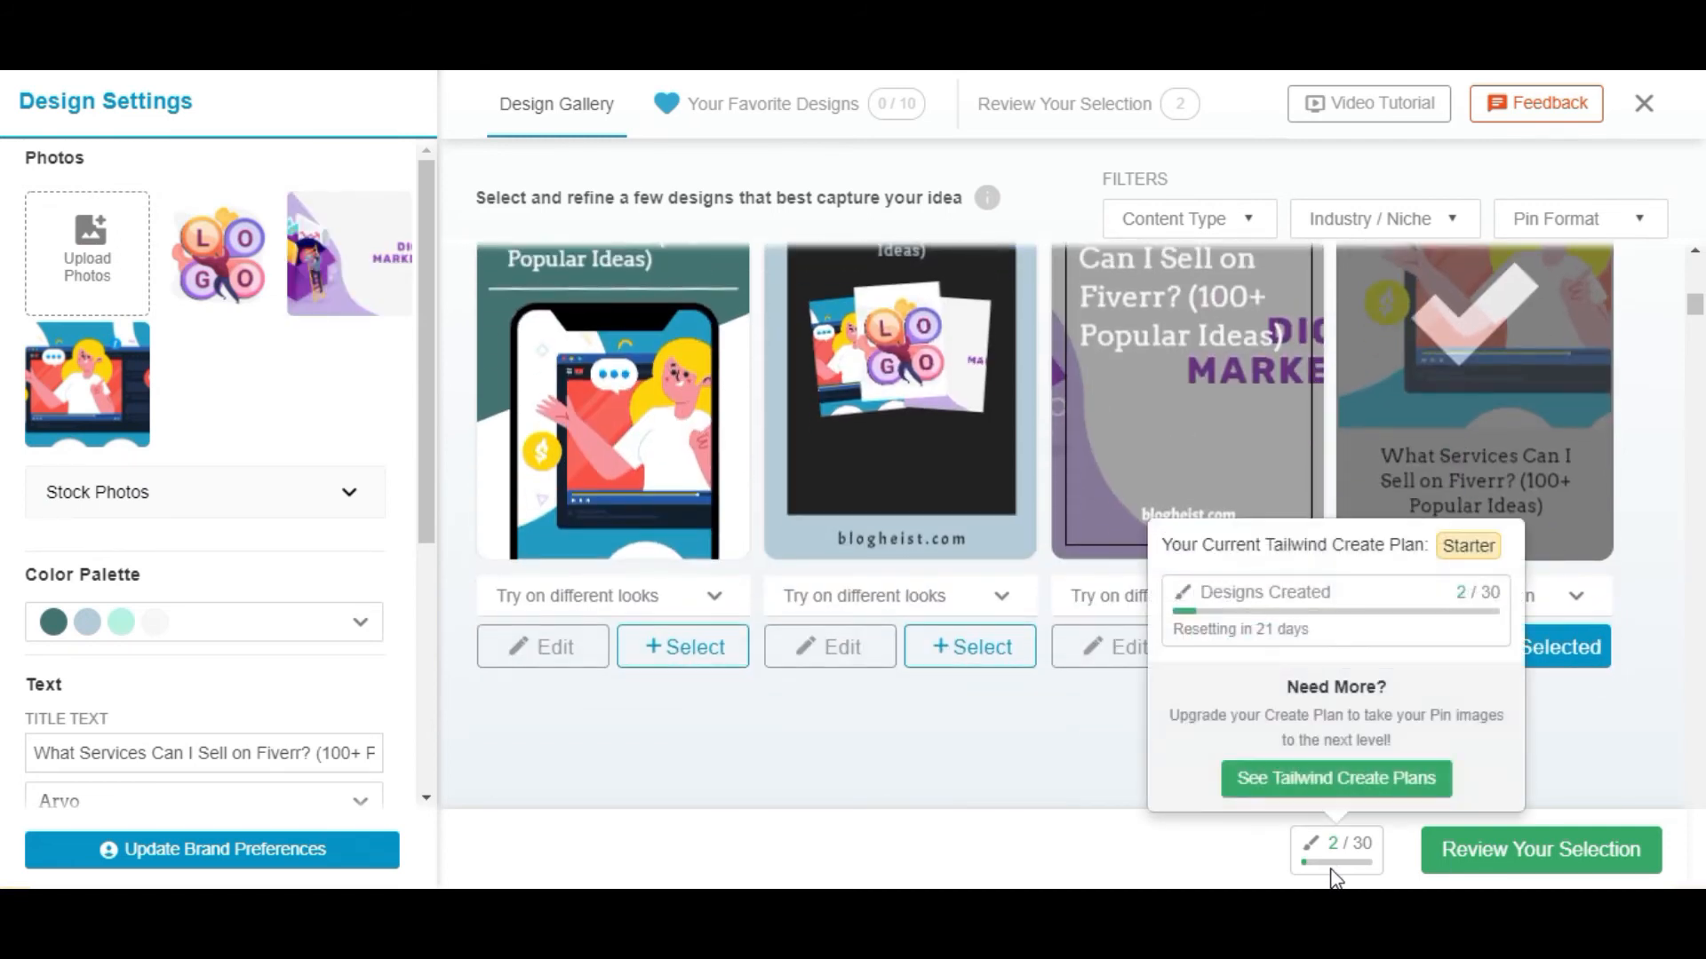
{"action": "scroll", "coordinate": [900, 728], "scroll_direction": "up", "scroll_amount": 2}
{"action": "scroll", "coordinate": [888, 719], "scroll_direction": "down", "scroll_amount": 1}
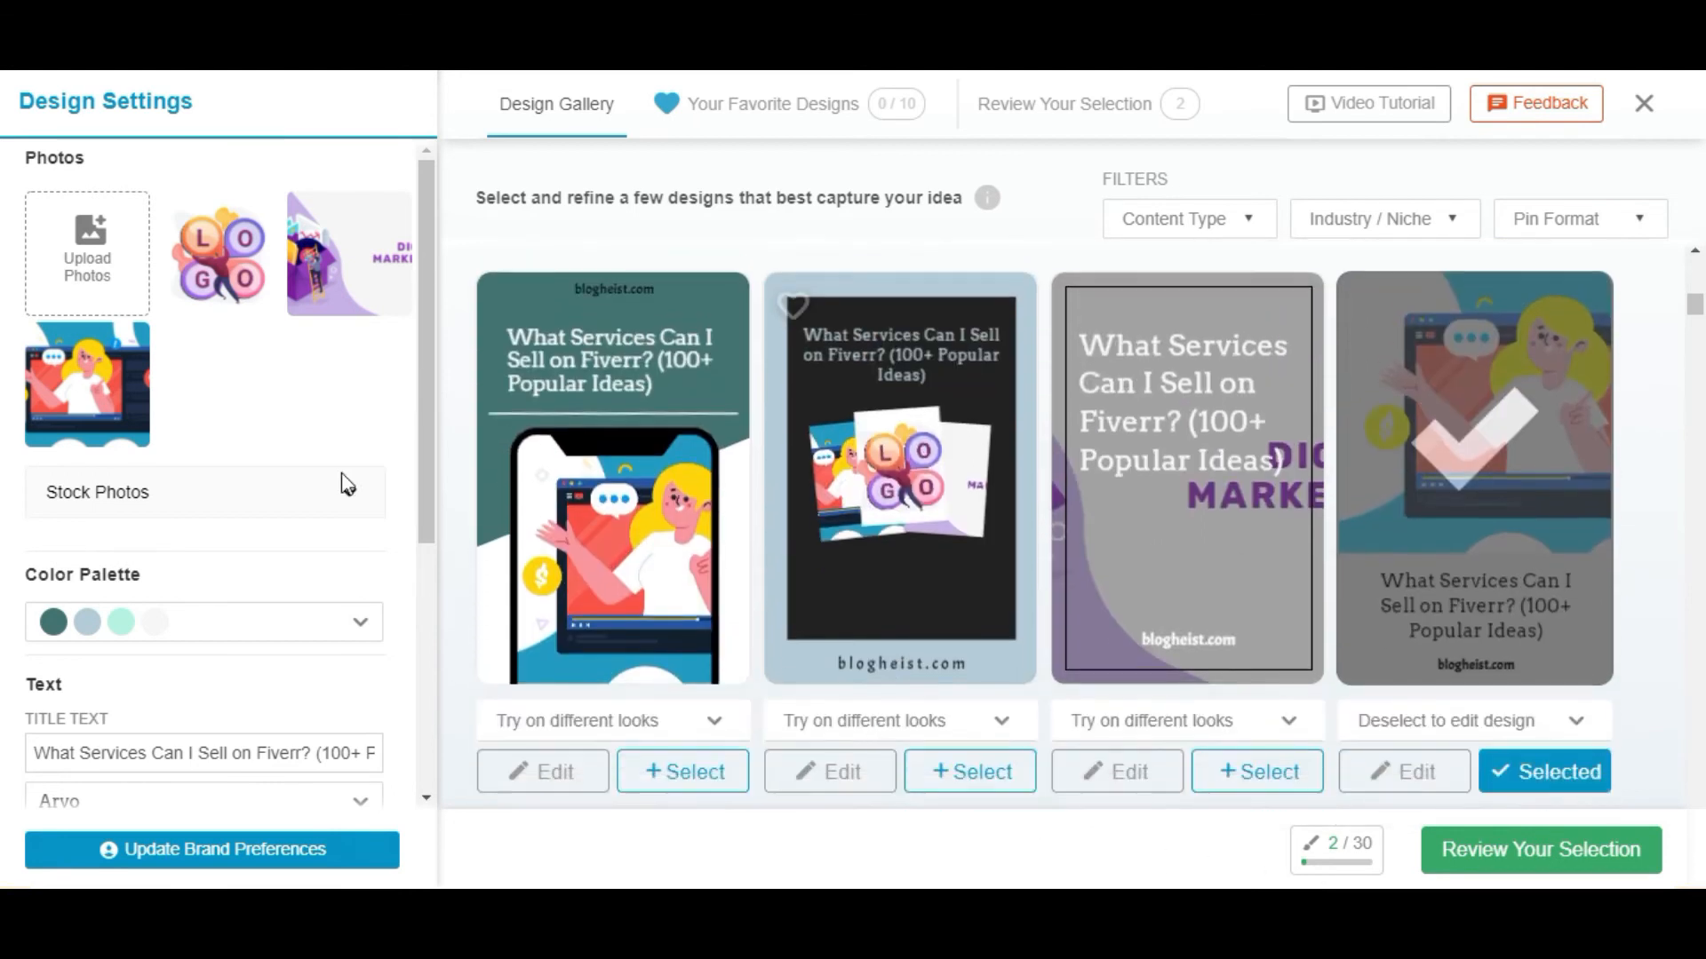
{"action": "scroll", "coordinate": [343, 483], "scroll_direction": "down", "scroll_amount": 2}
{"action": "scroll", "coordinate": [114, 324], "scroll_direction": "down", "scroll_amount": 2}
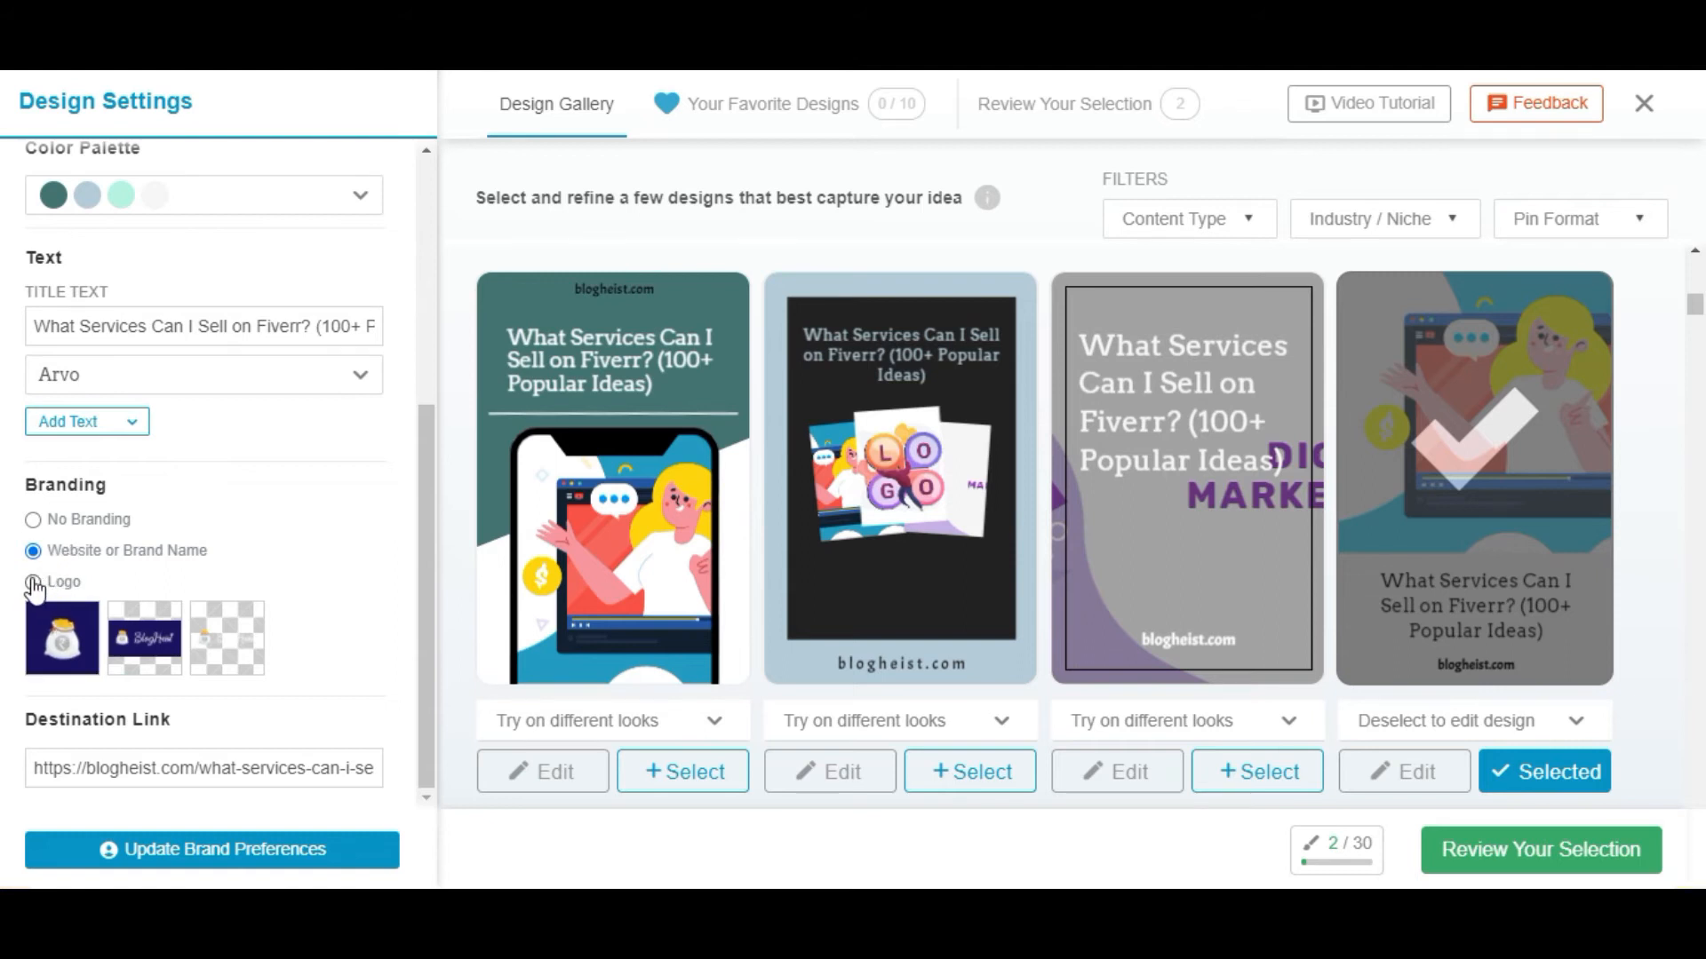
{"action": "scroll", "coordinate": [164, 700], "scroll_direction": "up", "scroll_amount": 5}
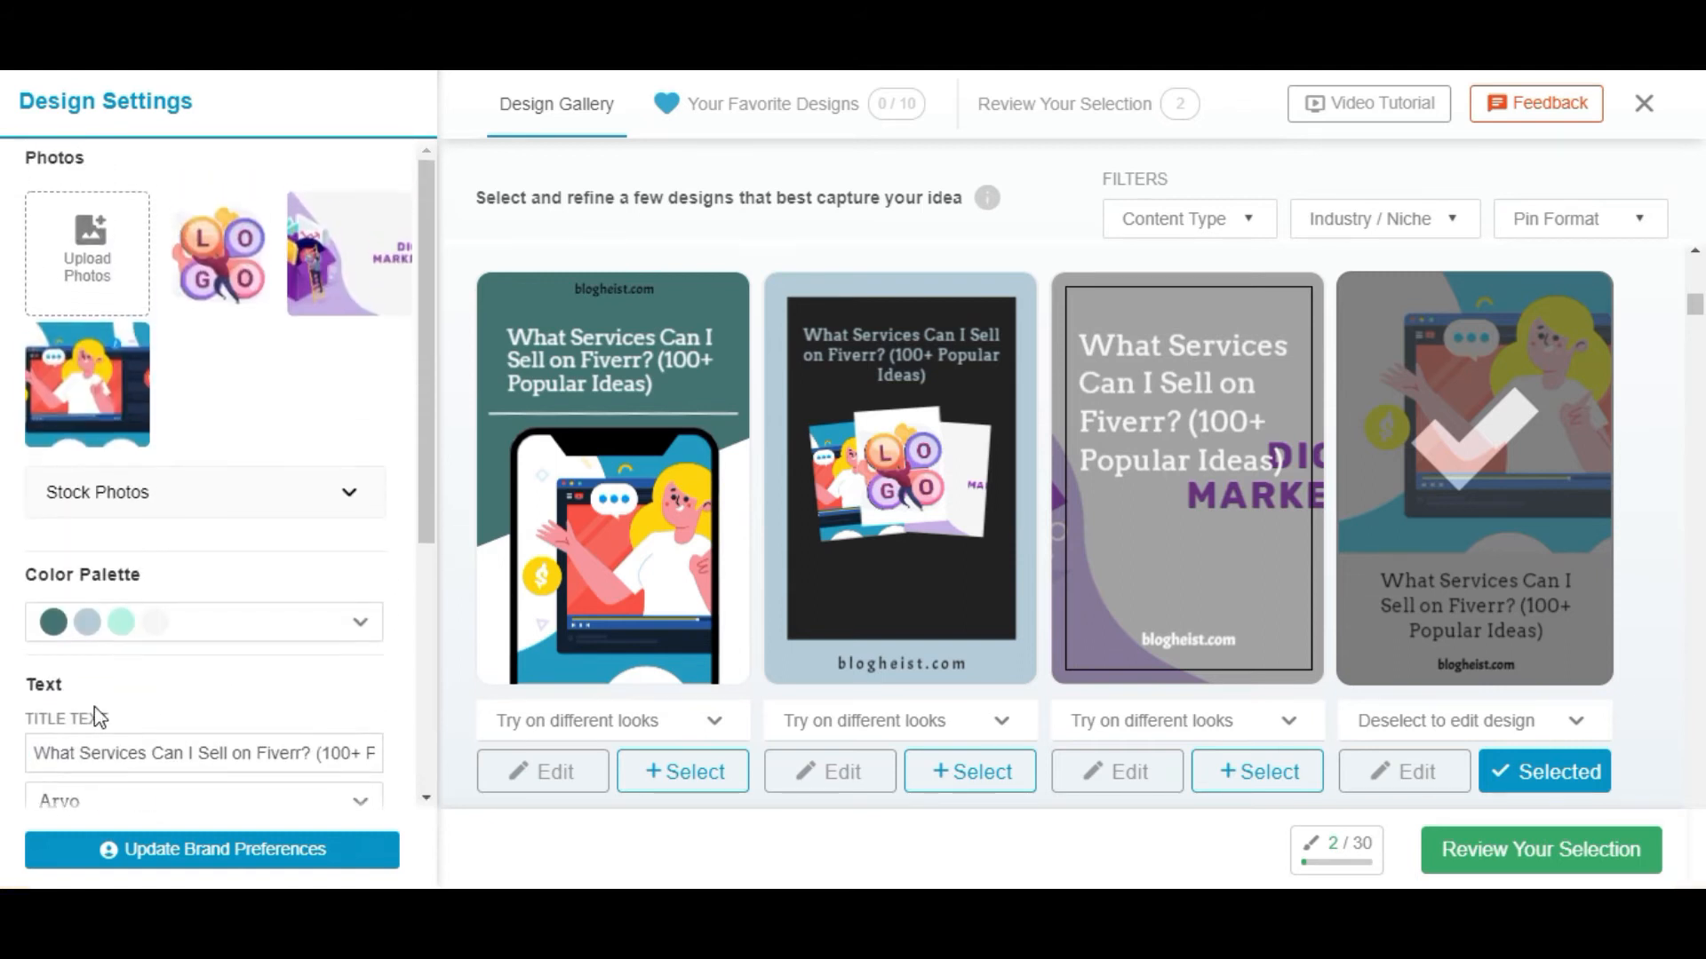
{"action": "scroll", "coordinate": [187, 678], "scroll_direction": "down", "scroll_amount": 4}
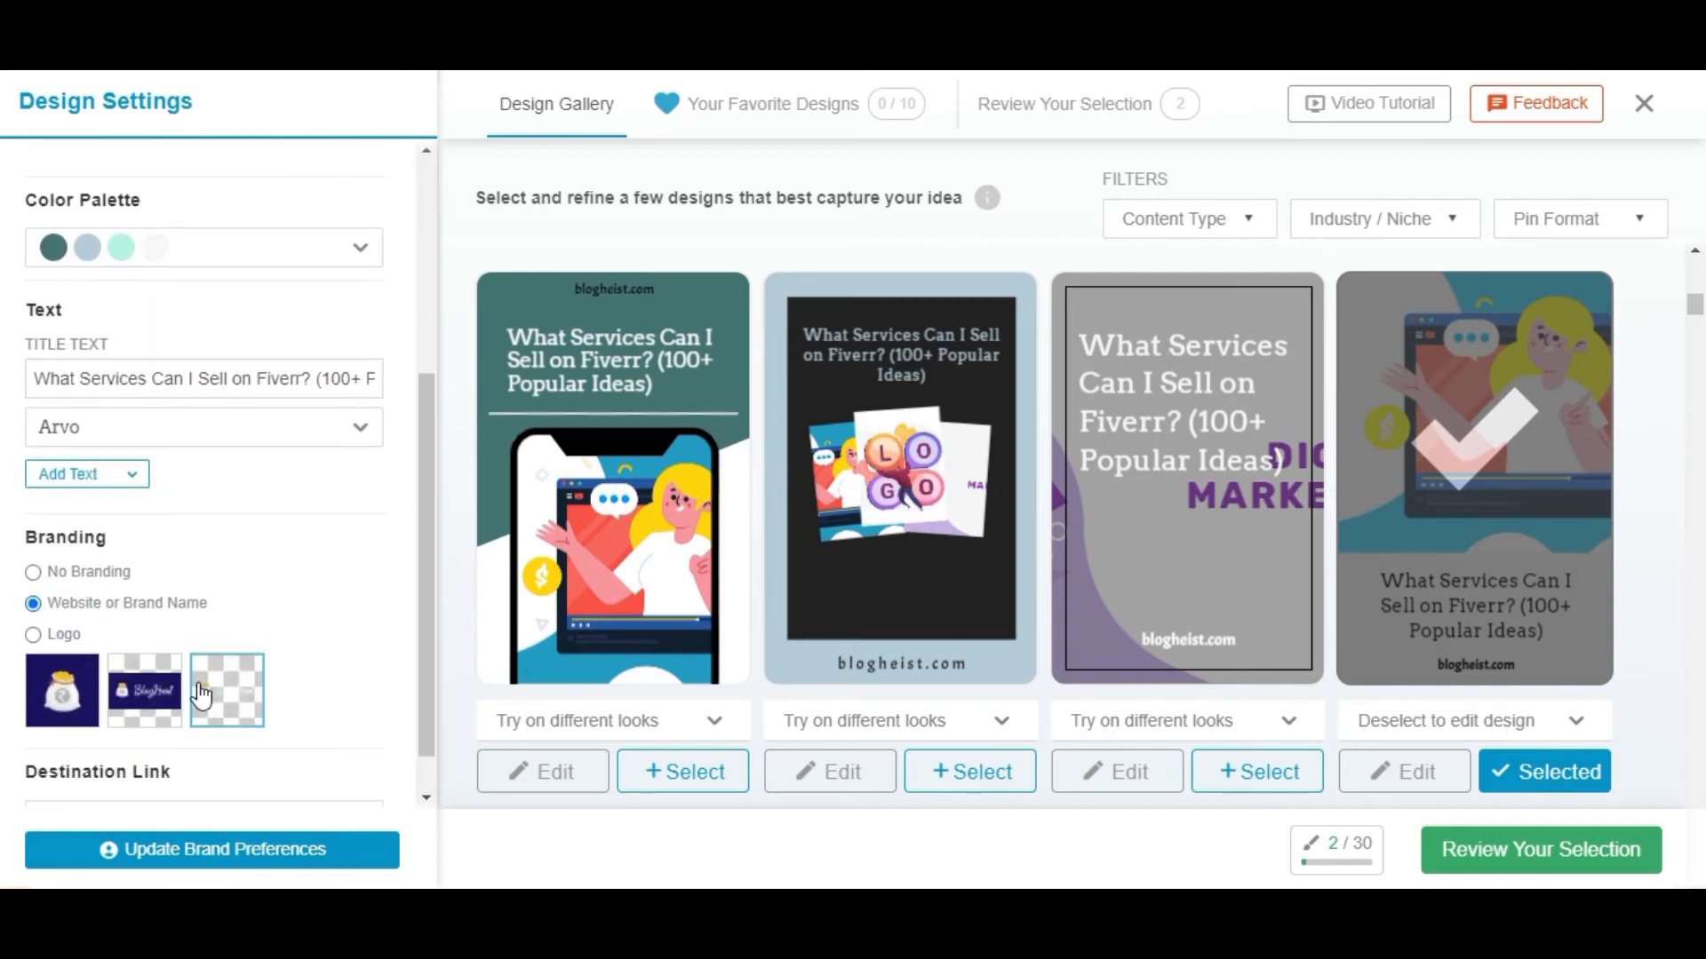
{"action": "scroll", "coordinate": [186, 681], "scroll_direction": "up", "scroll_amount": 4}
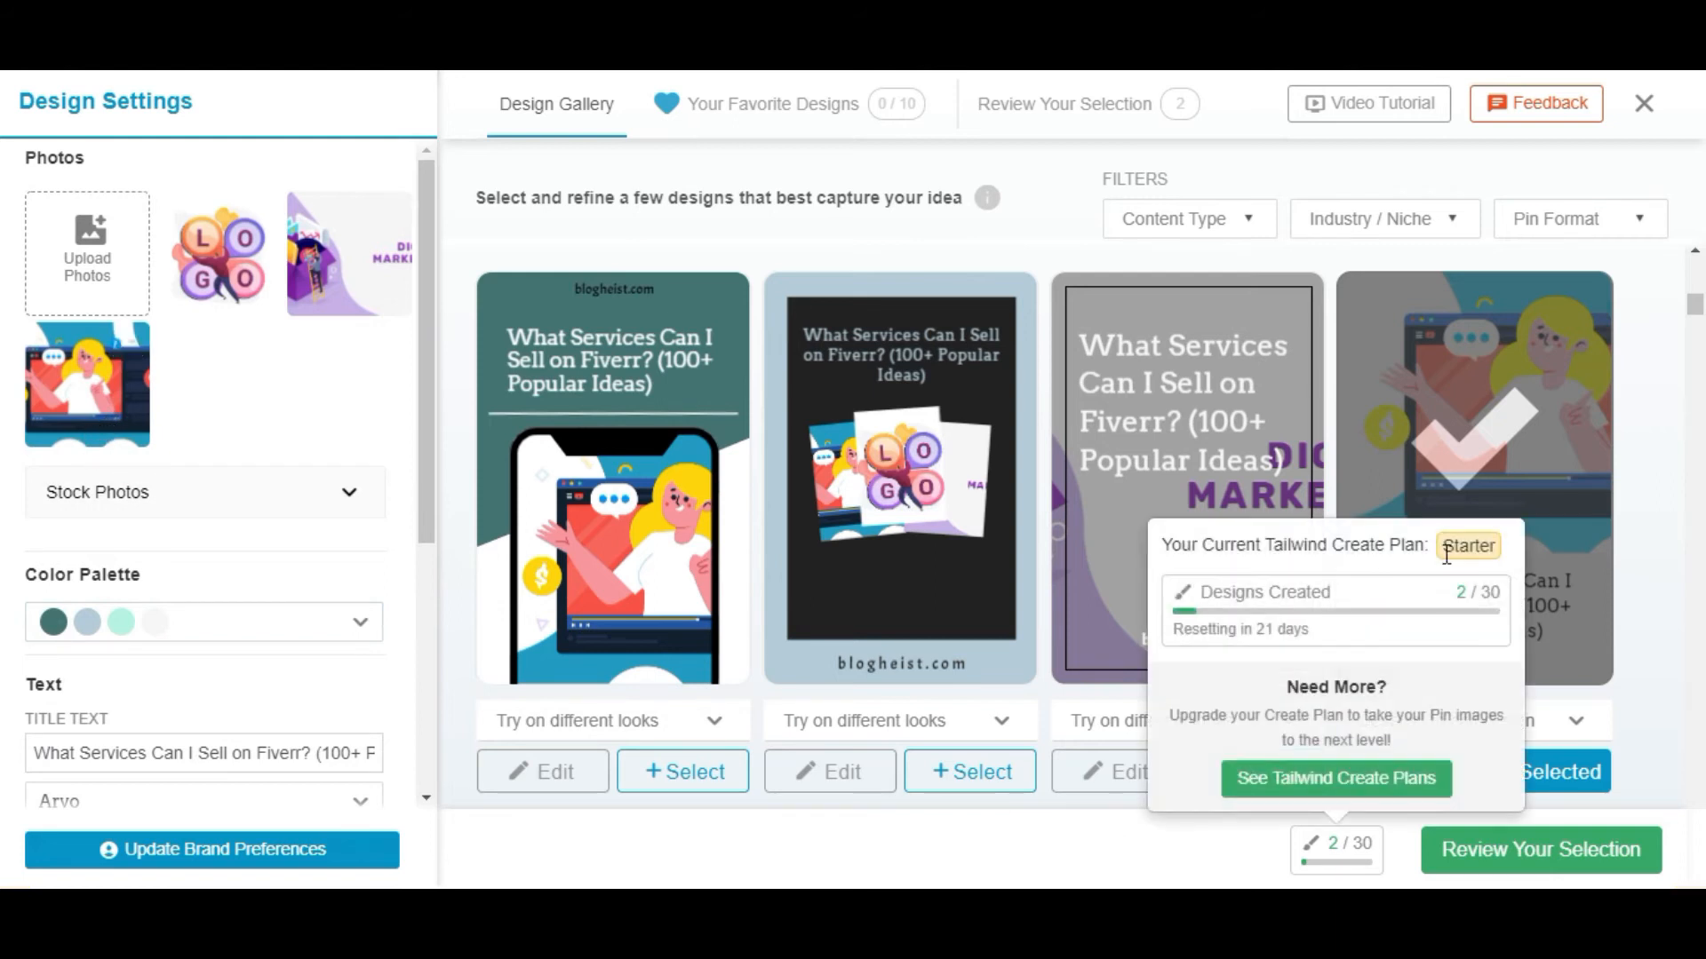
{"action": "scroll", "coordinate": [1645, 638], "scroll_direction": "down", "scroll_amount": 1}
{"action": "scroll", "coordinate": [1645, 648], "scroll_direction": "down", "scroll_amount": 2}
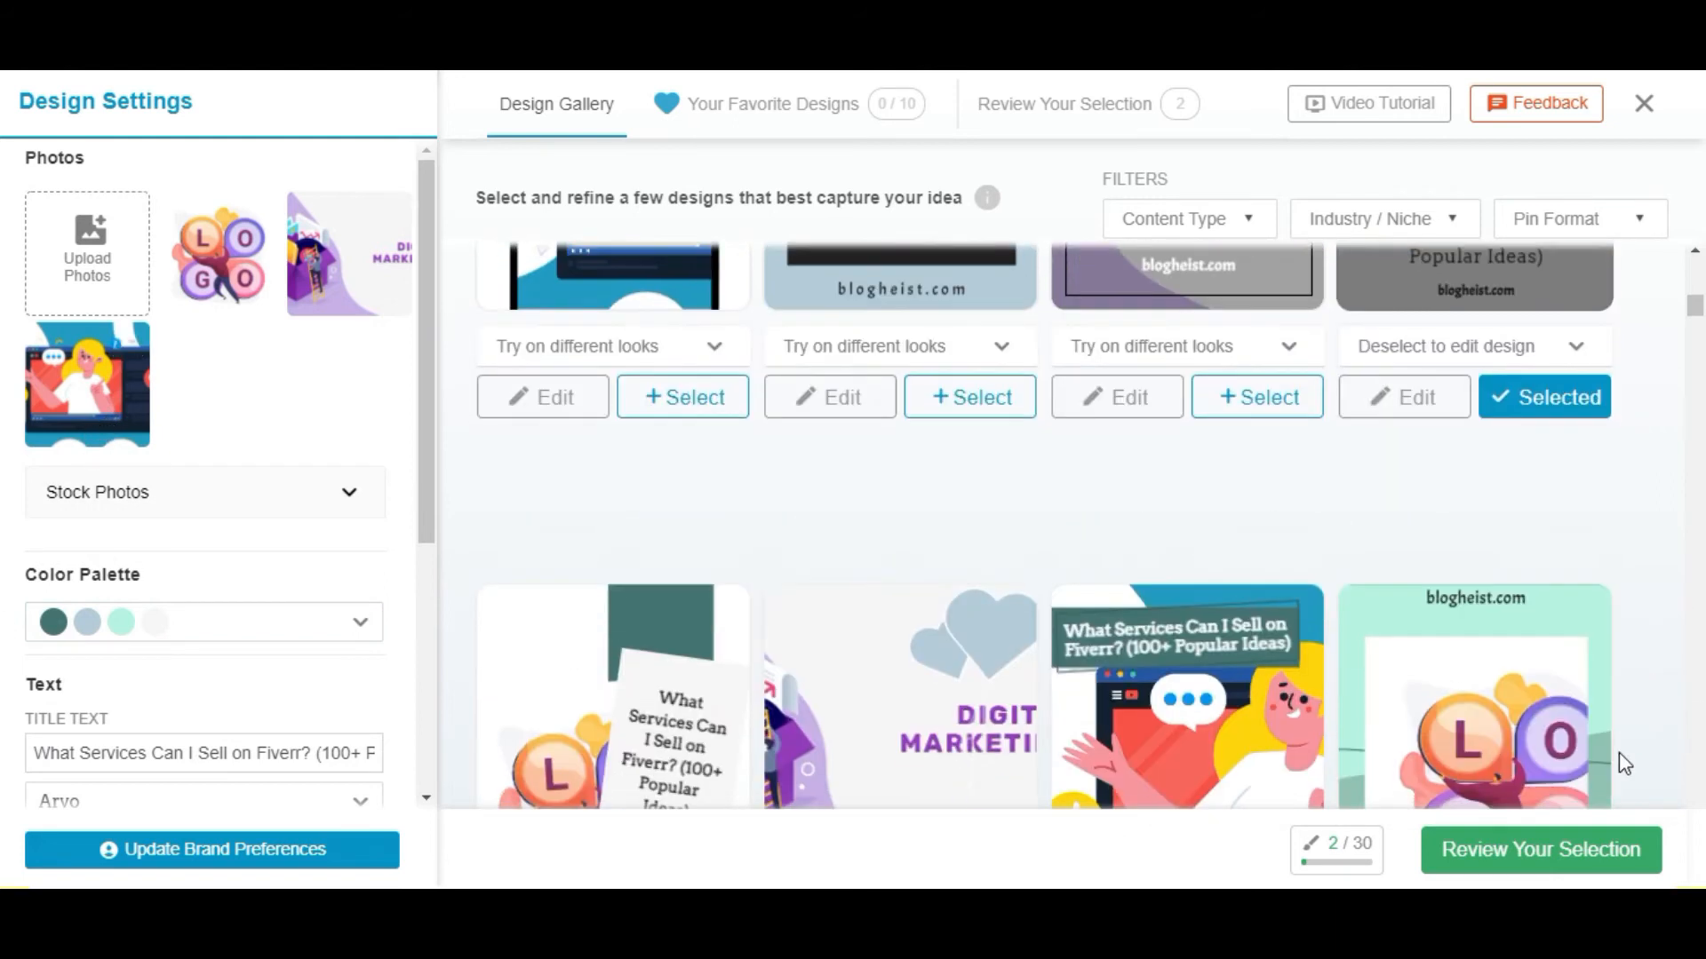
Review the selected designs, send them to the scheduler as drafts, and dismiss the tip about the tidied buttons.
{"action": "left_click", "coordinate": [1574, 855]}
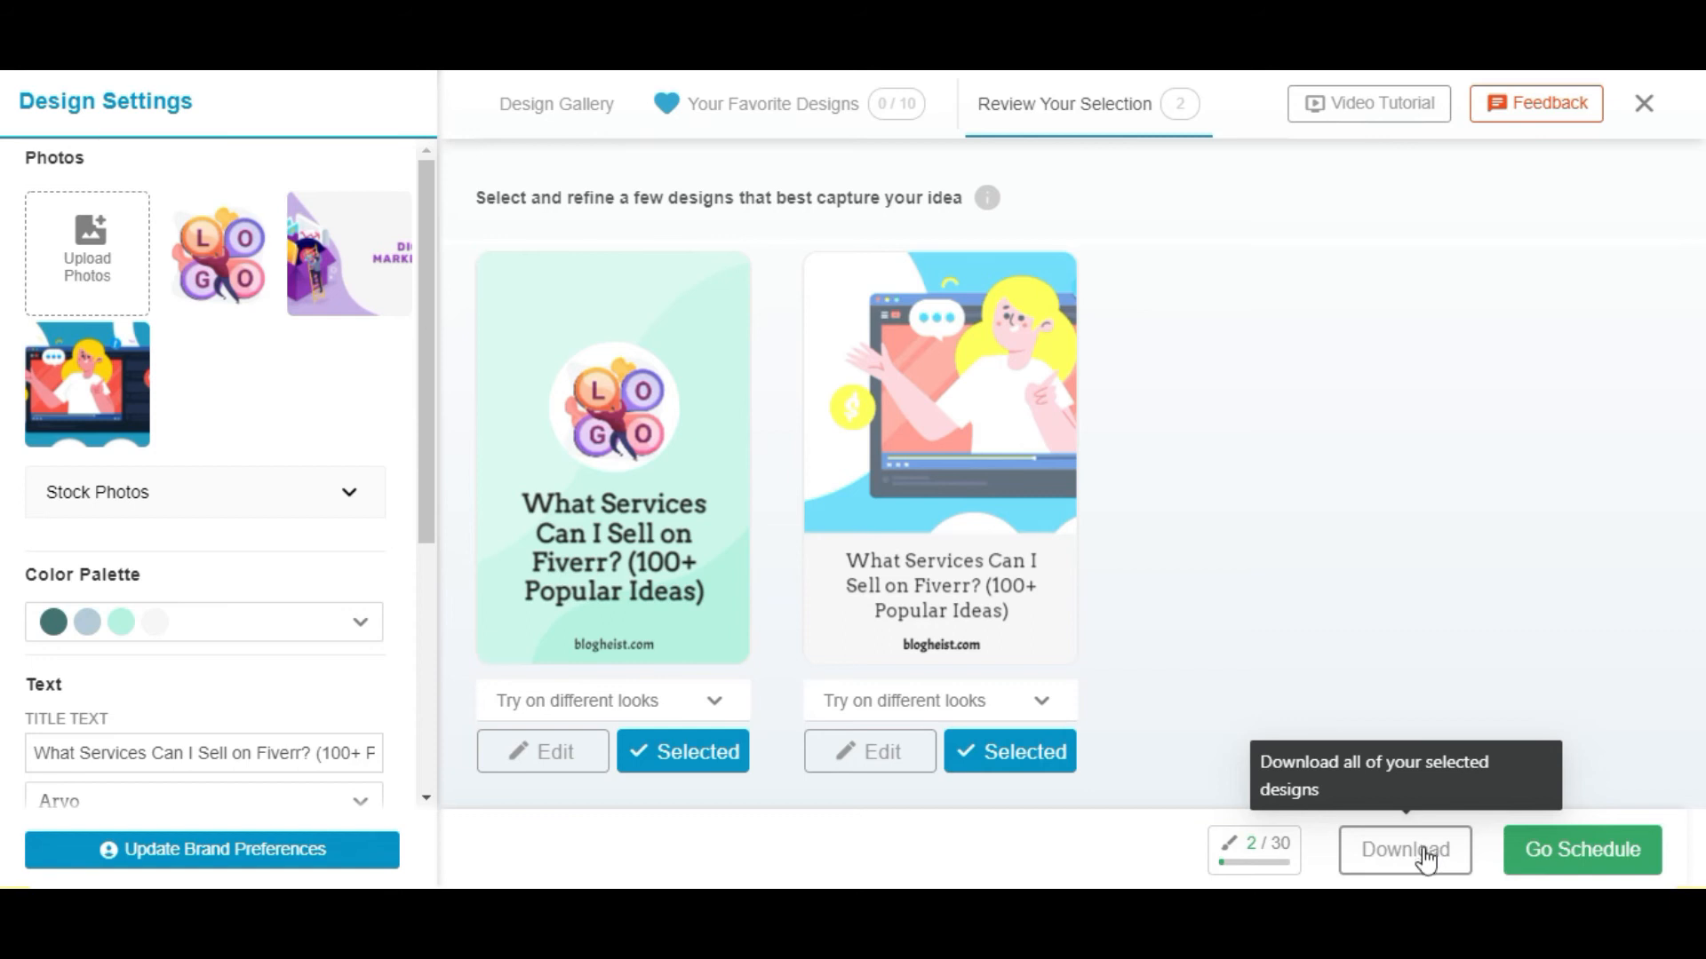
{"action": "left_click", "coordinate": [1612, 855]}
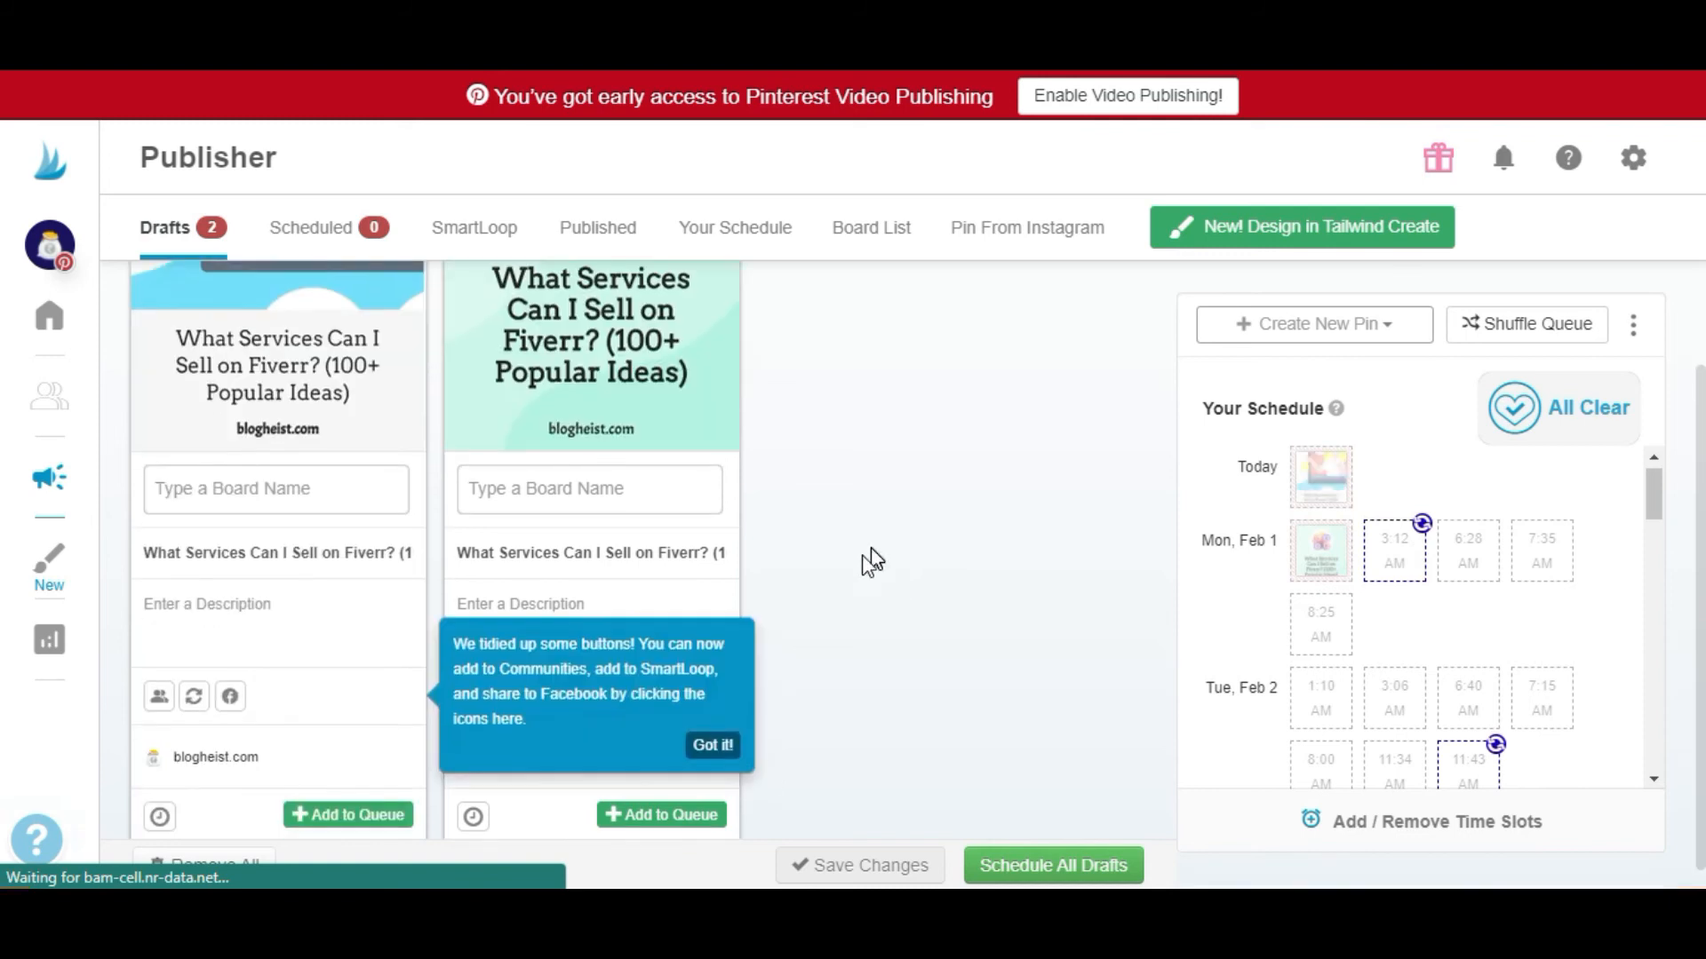
{"action": "left_click", "coordinate": [712, 744]}
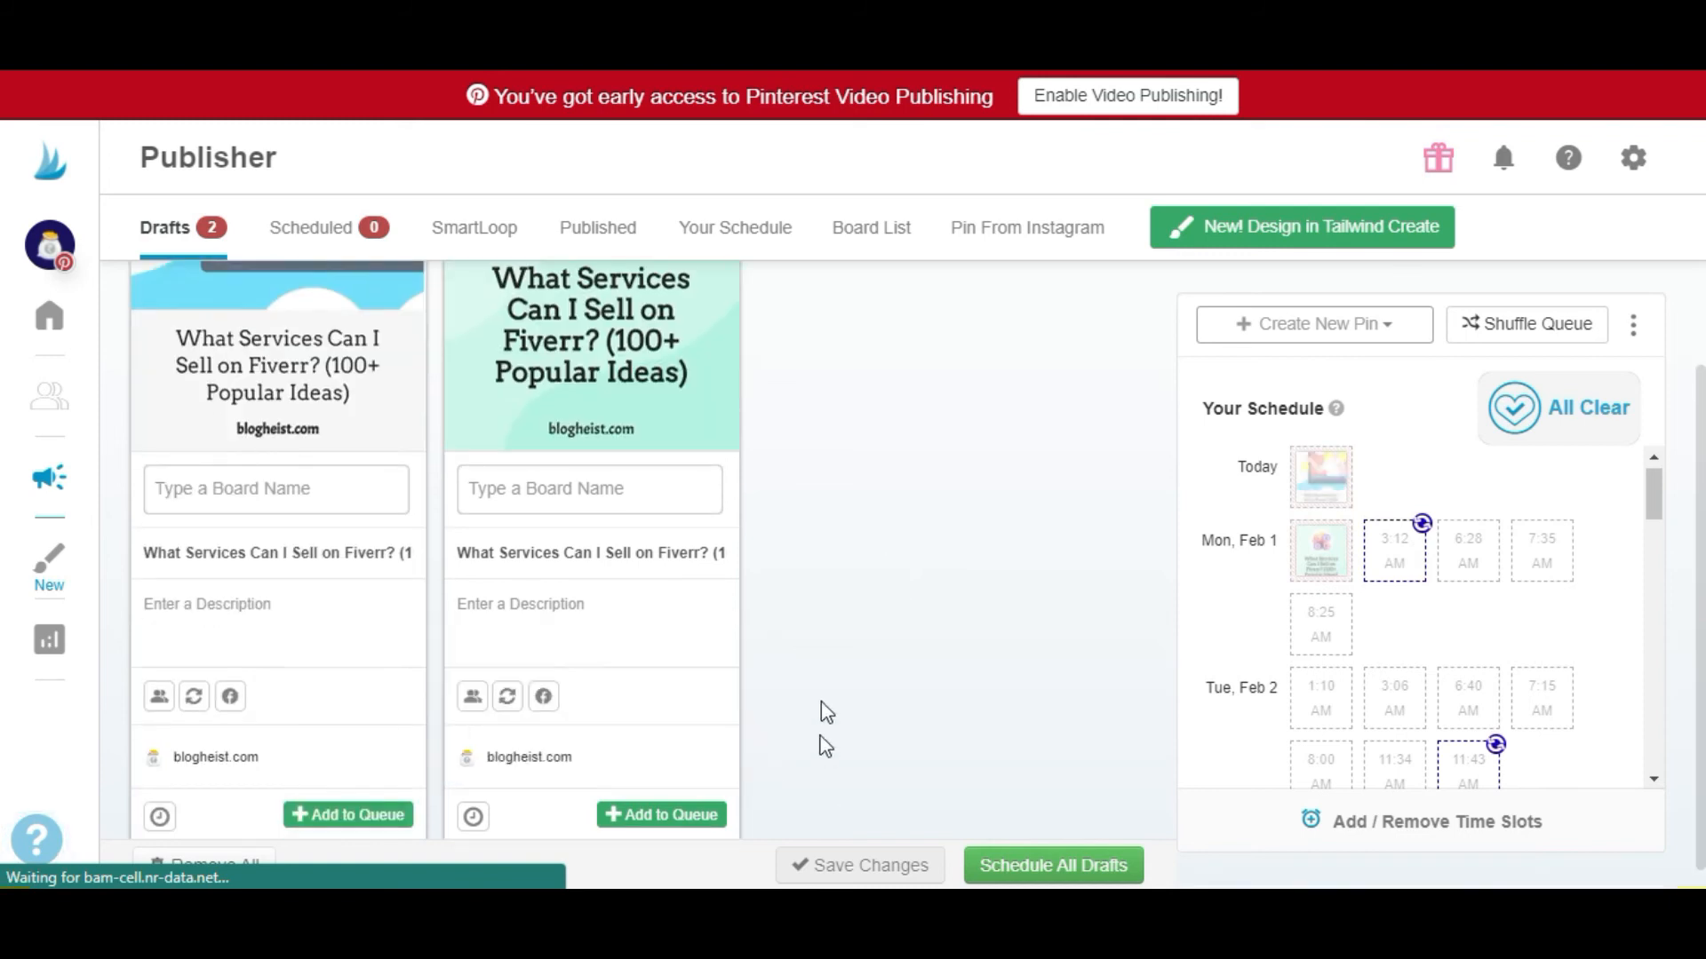
Start the illustration pin draft's description with "Video Creation service for Youtub".
{"action": "left_click", "coordinate": [232, 607]}
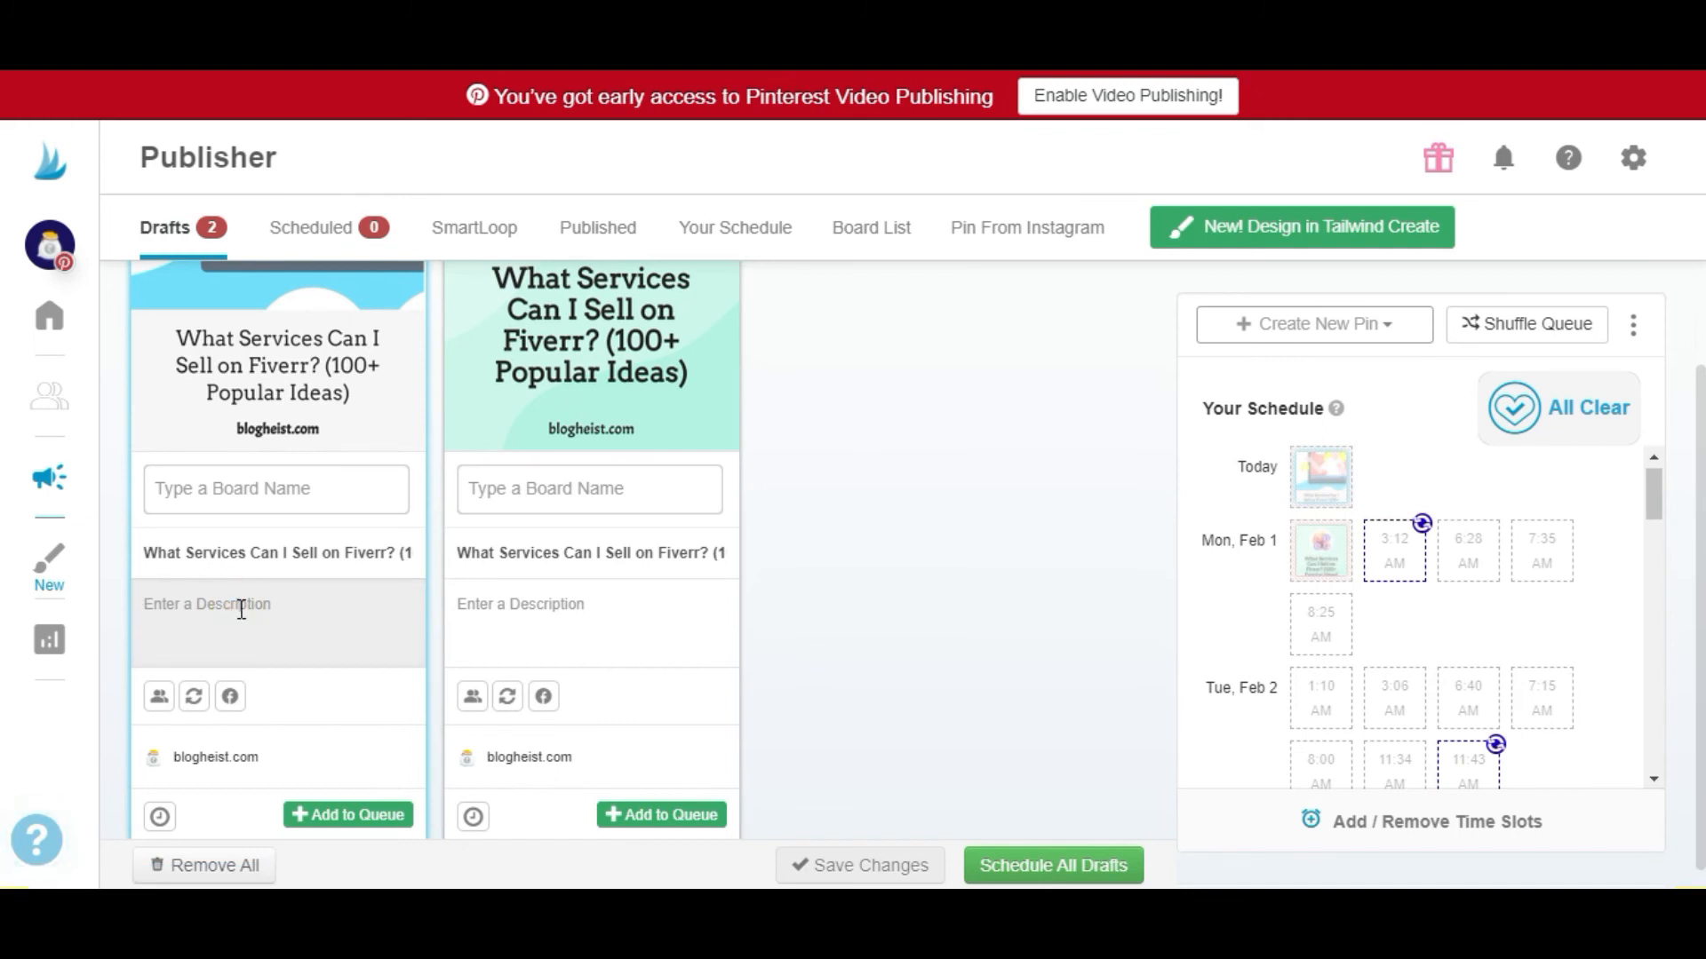
{"action": "type", "text": "Video Marketing and "}
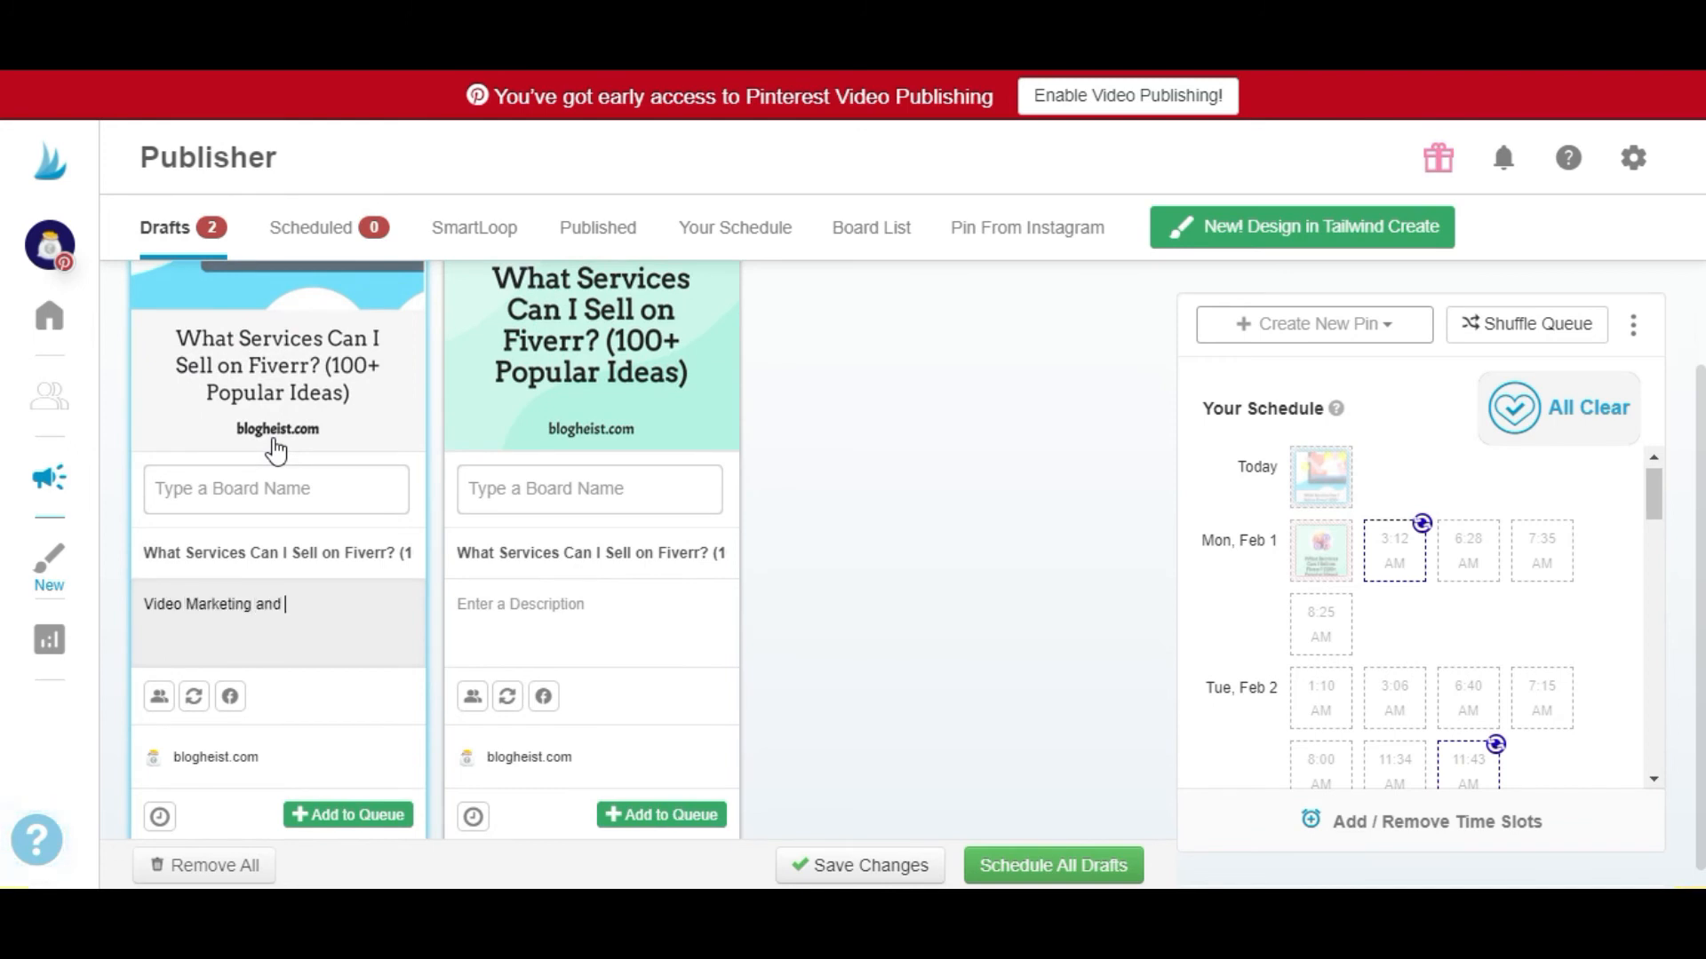
{"action": "type", "text": "C"}
{"action": "key", "text": "BackSpace"}
{"action": "key", "text": "BackSpace"}
{"action": "key", "text": "BackSpace"}
{"action": "key", "text": "BackSpace"}
{"action": "key", "text": "BackSpace"}
{"action": "key", "text": "BackSpace"}
{"action": "key", "text": "BackSpace"}
{"action": "key", "text": "BackSpace"}
{"action": "key", "text": "BackSpace"}
{"action": "key", "text": "BackSpace"}
{"action": "key", "text": "BackSpace"}
{"action": "key", "text": "BackSpace"}
{"action": "key", "text": "BackSpace"}
{"action": "key", "text": "BackSpace"}
{"action": "key", "text": "BackSpace"}
{"action": "key", "text": "BackSpace"}
{"action": "type", "text": "Creatin"}
{"action": "key", "text": "BackSpace"}
{"action": "type", "text": "on service for Youtub"}
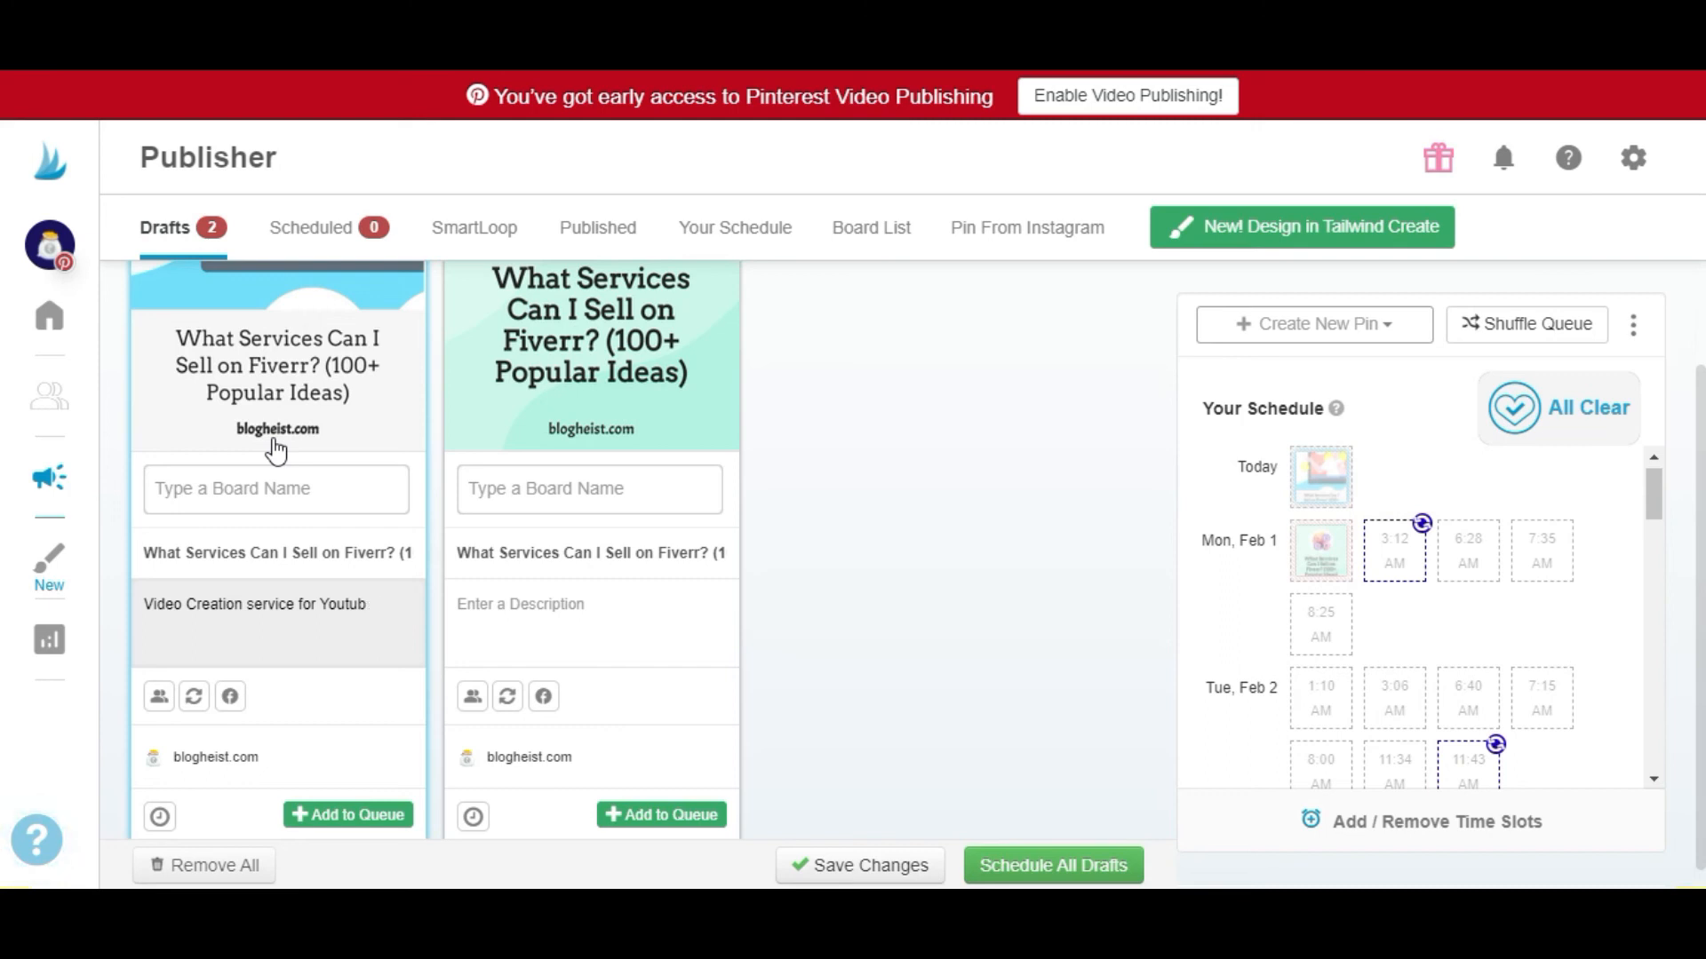
Reword the opening of the illustration pin's description so that it starts with "Youtube video" before "Creation service".
{"action": "type", "text": "e Youtuve"}
{"action": "key", "text": "Left"}
{"action": "key", "text": "Left"}
{"action": "key", "text": "BackSpace"}
{"action": "type", "text": "b"}
{"action": "key", "text": "Right"}
{"action": "key", "text": "Right"}
{"action": "key", "text": "Delete"}
{"action": "type", "text": "v"}
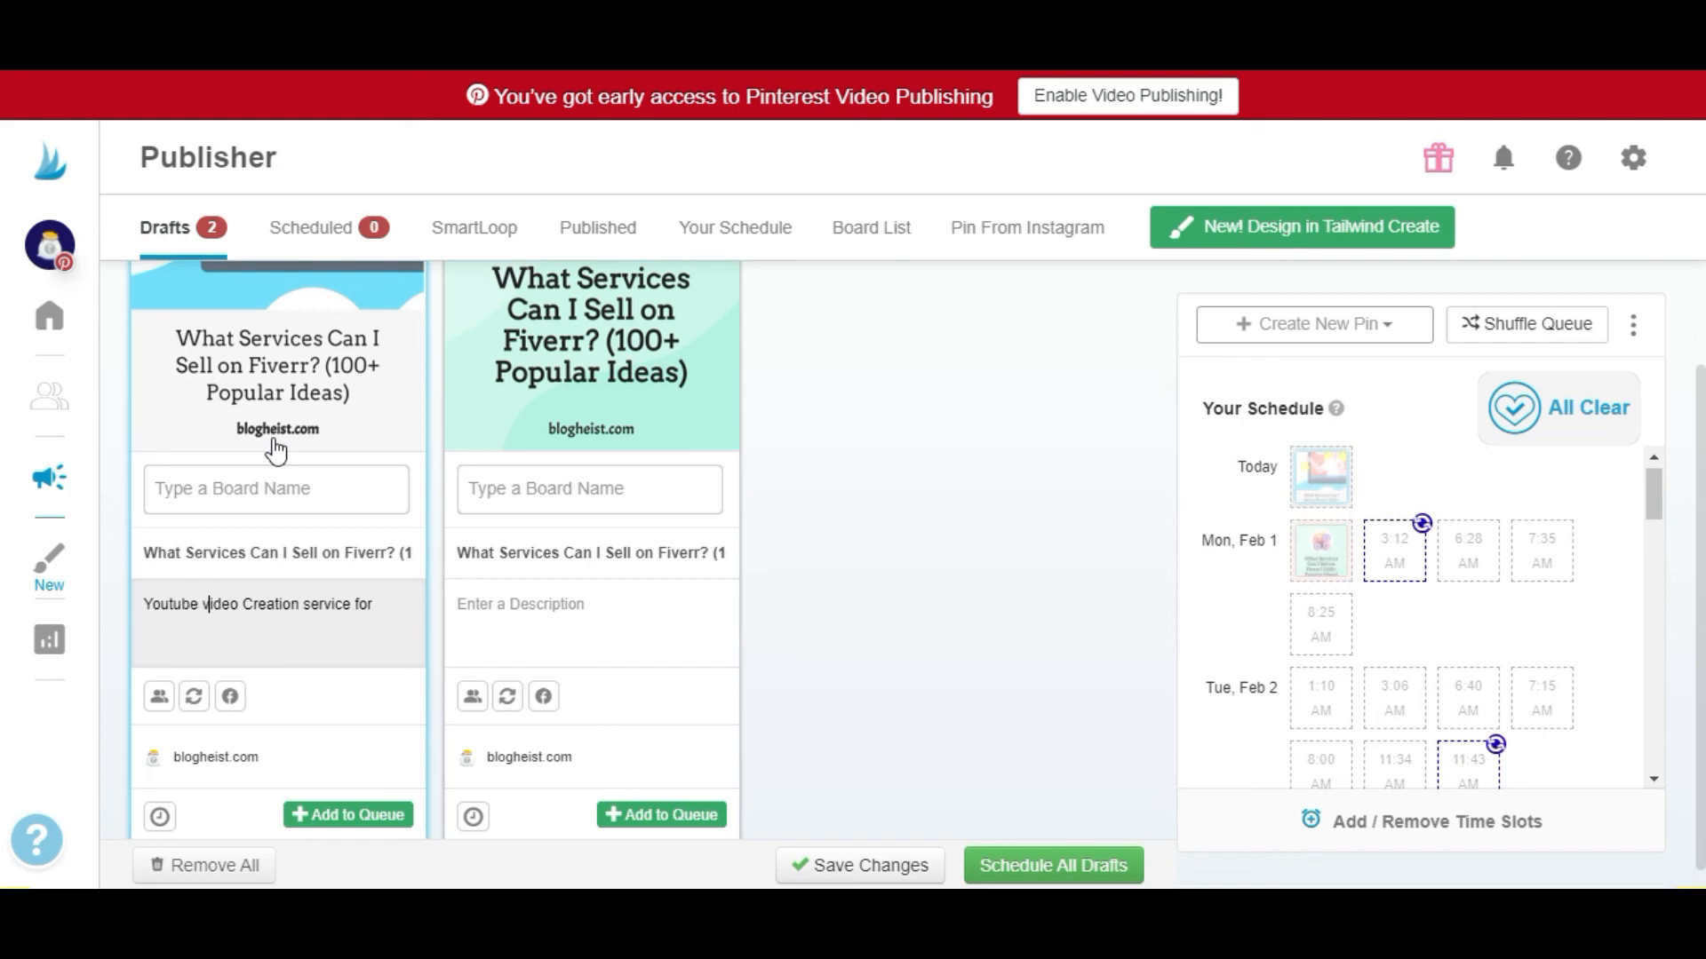
Complete the illustration pin's description as "Youtube video creation service is one of the best service that you can sell on Fiverr. #Fiverr #Youtube #Video".
{"action": "key", "text": "Delete"}
{"action": "type", "text": "ce is one of the best se"}
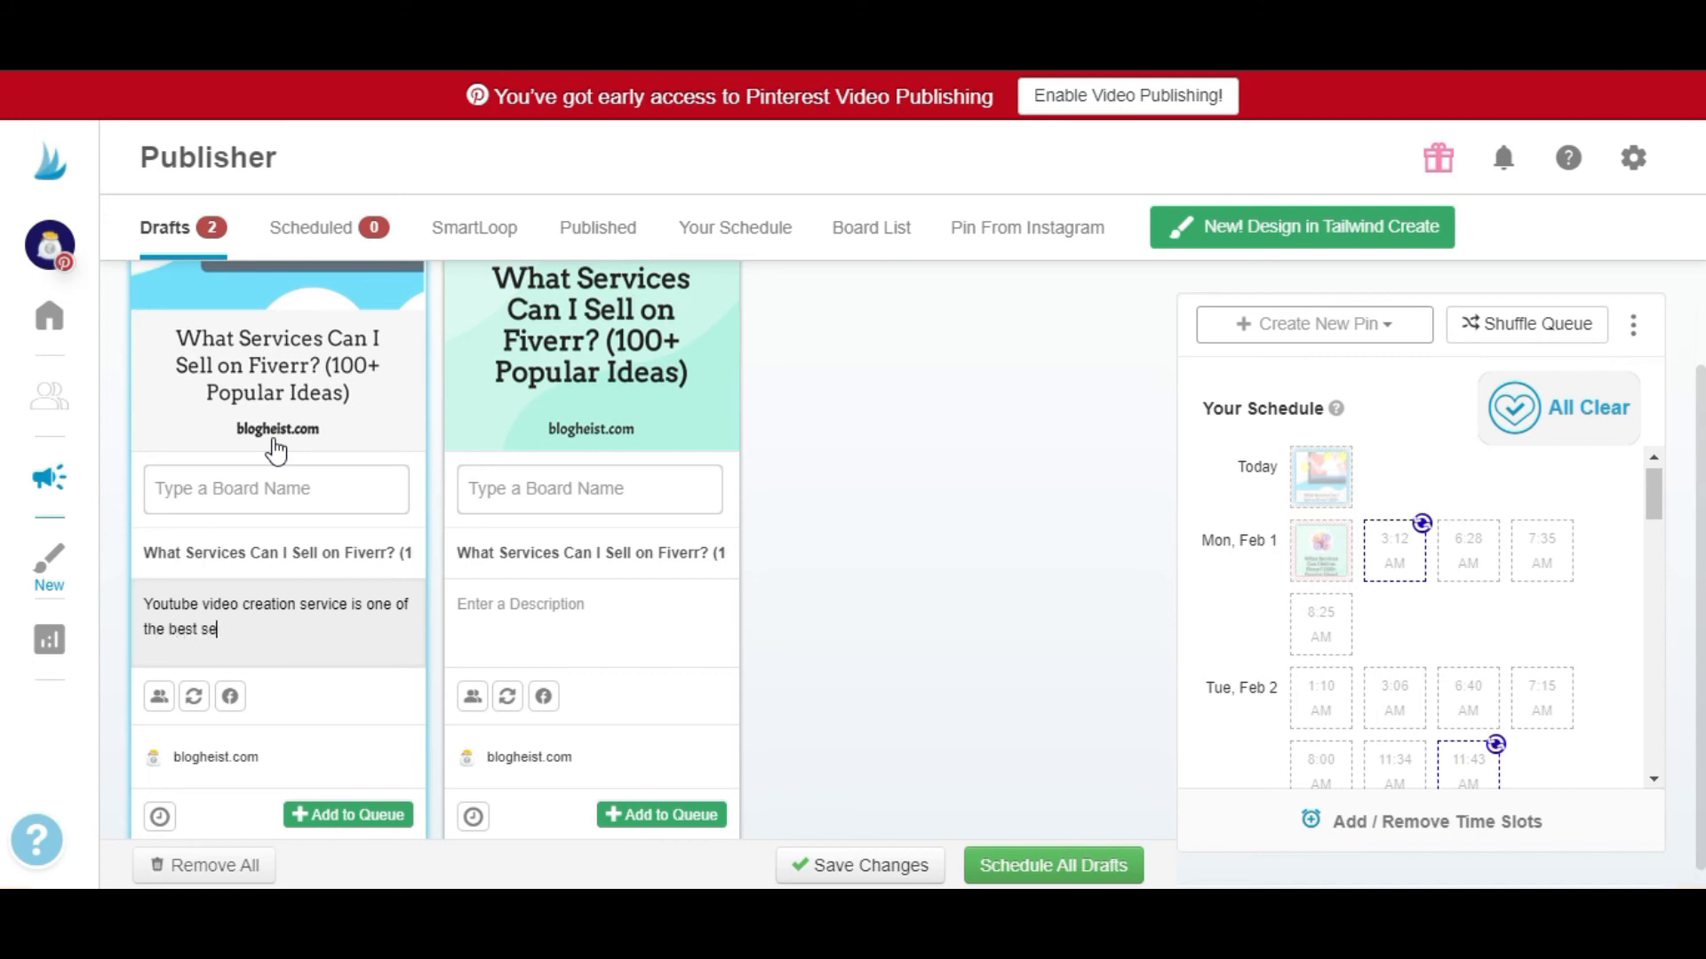
{"action": "type", "text": "rvice that you can sell on"}
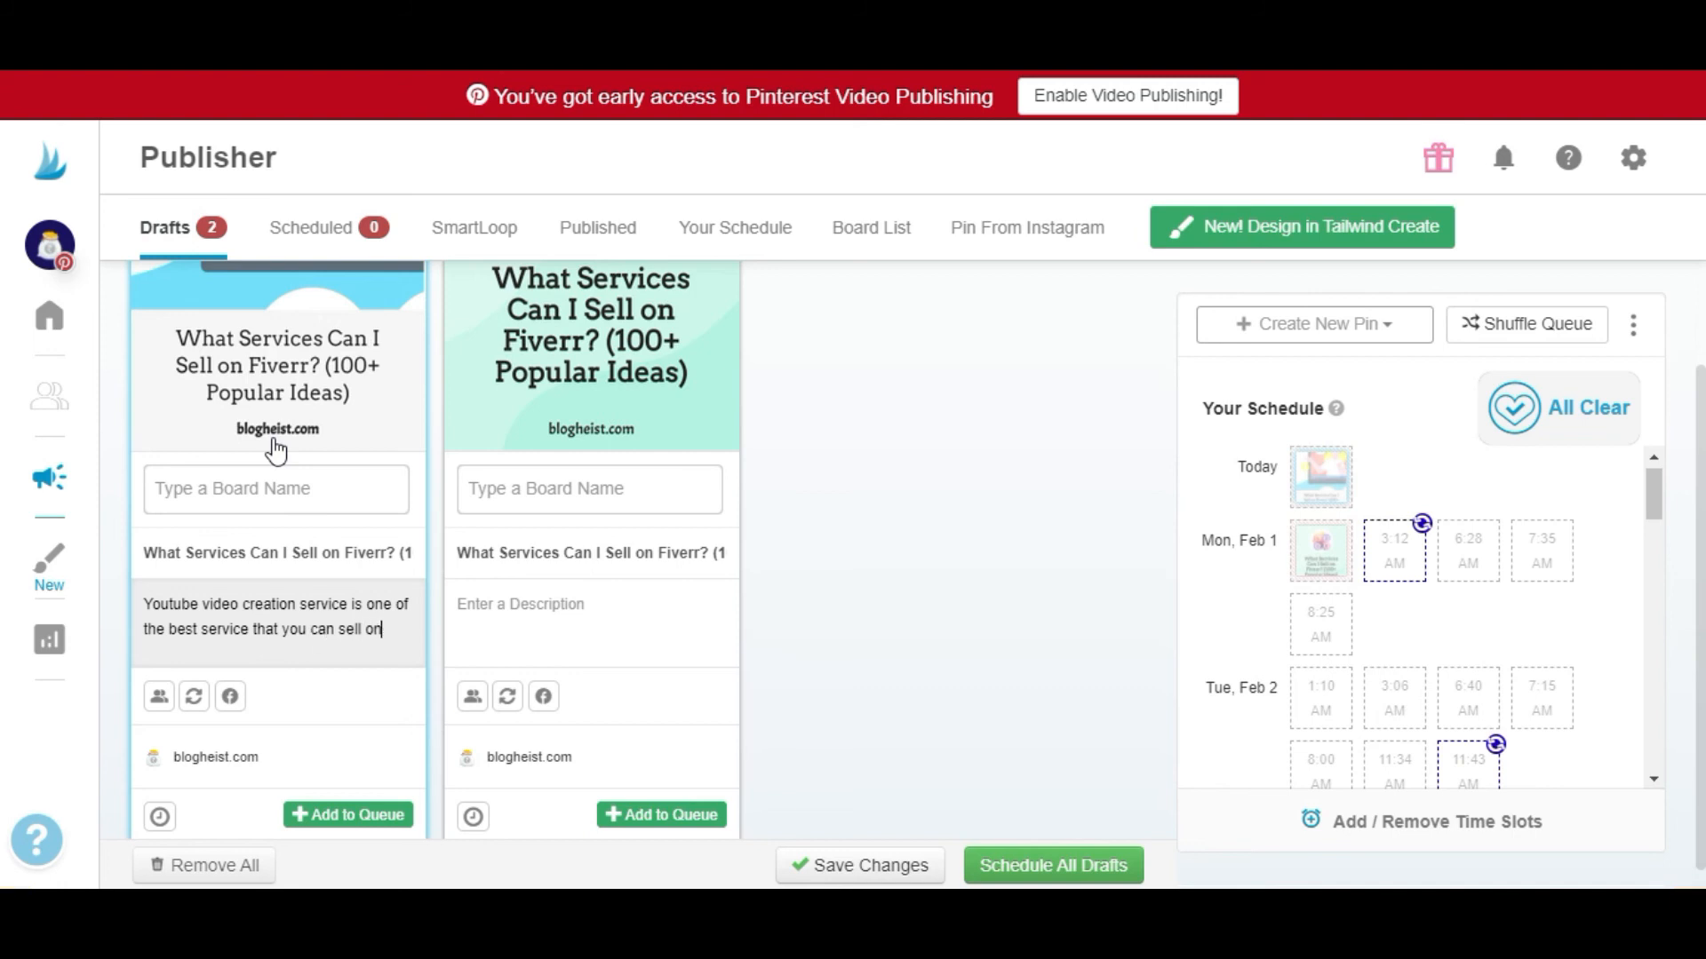
{"action": "type", "text": " Fiverr. #Fiverr #Youtube #Video"}
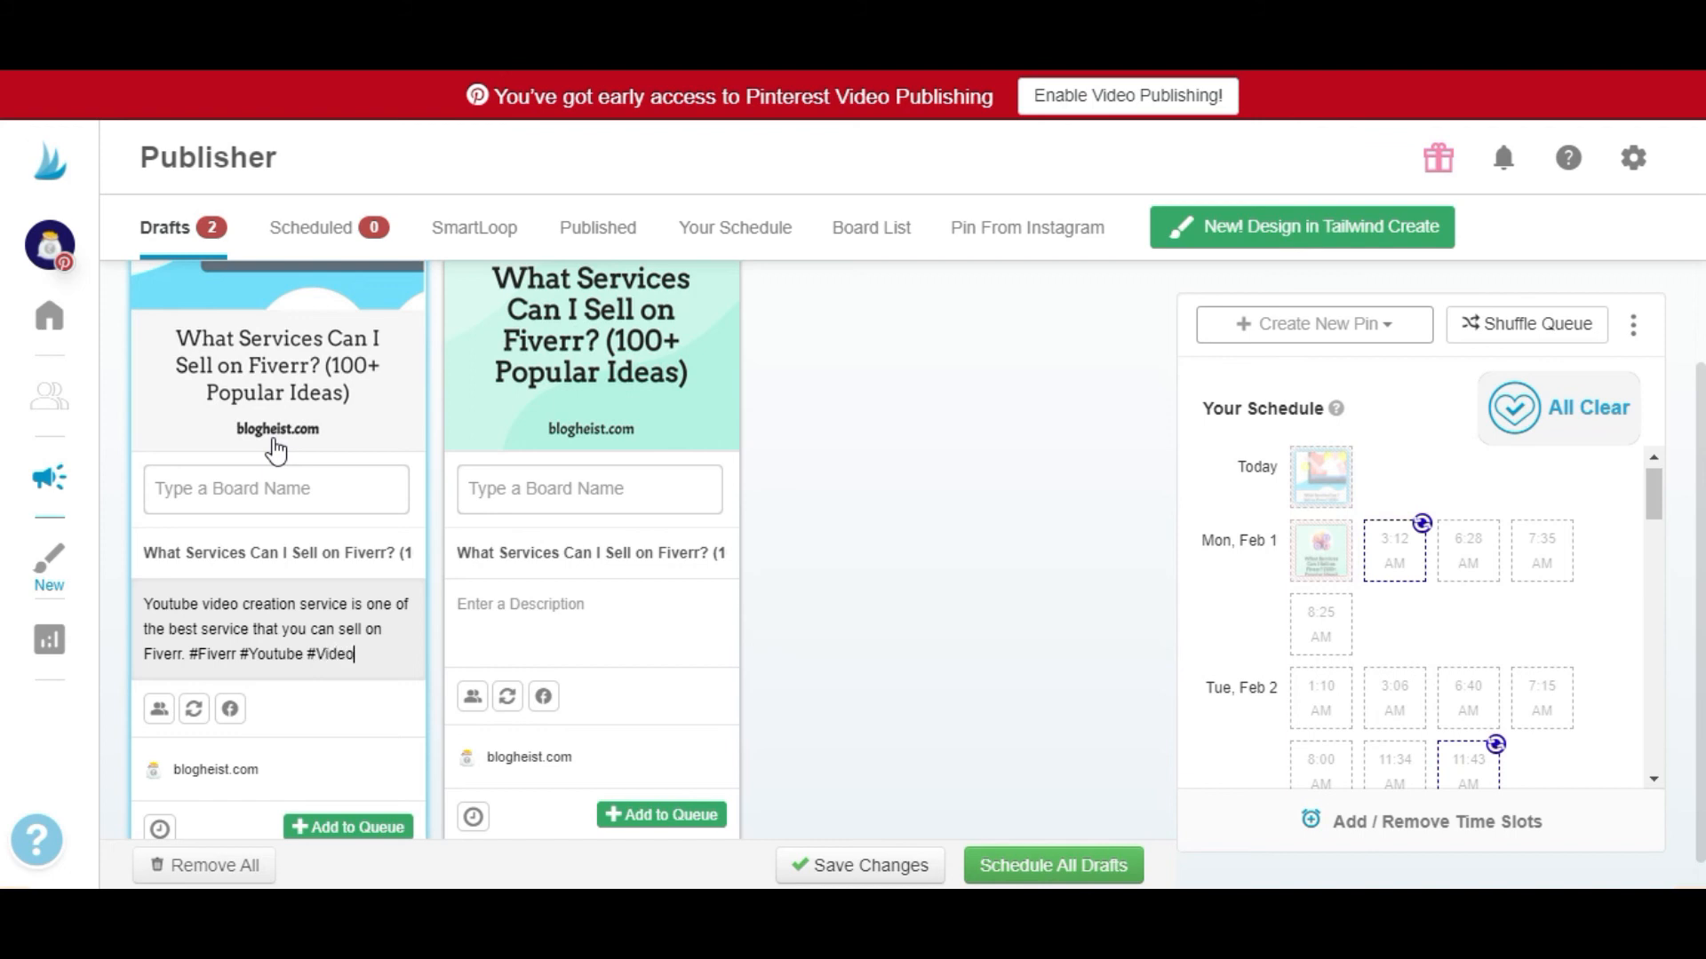
Assign the illustration pin draft to the Make Money Online board.
{"action": "left_click", "coordinate": [292, 490]}
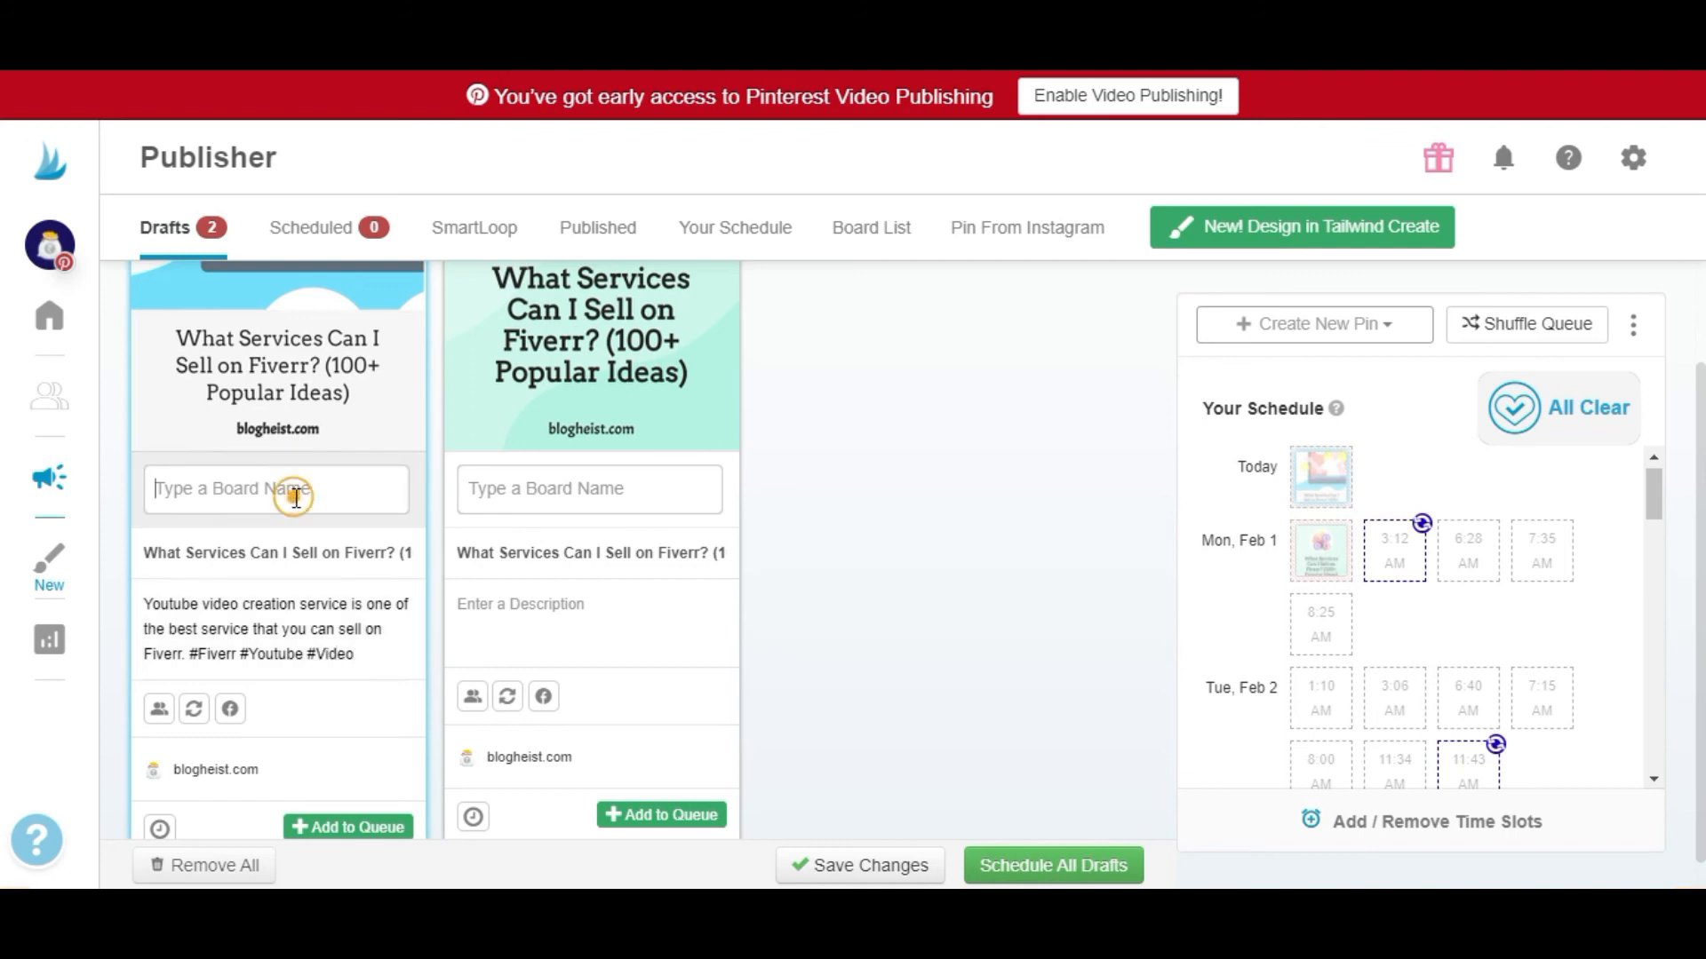
{"action": "scroll", "coordinate": [305, 619], "scroll_direction": "down", "scroll_amount": 1}
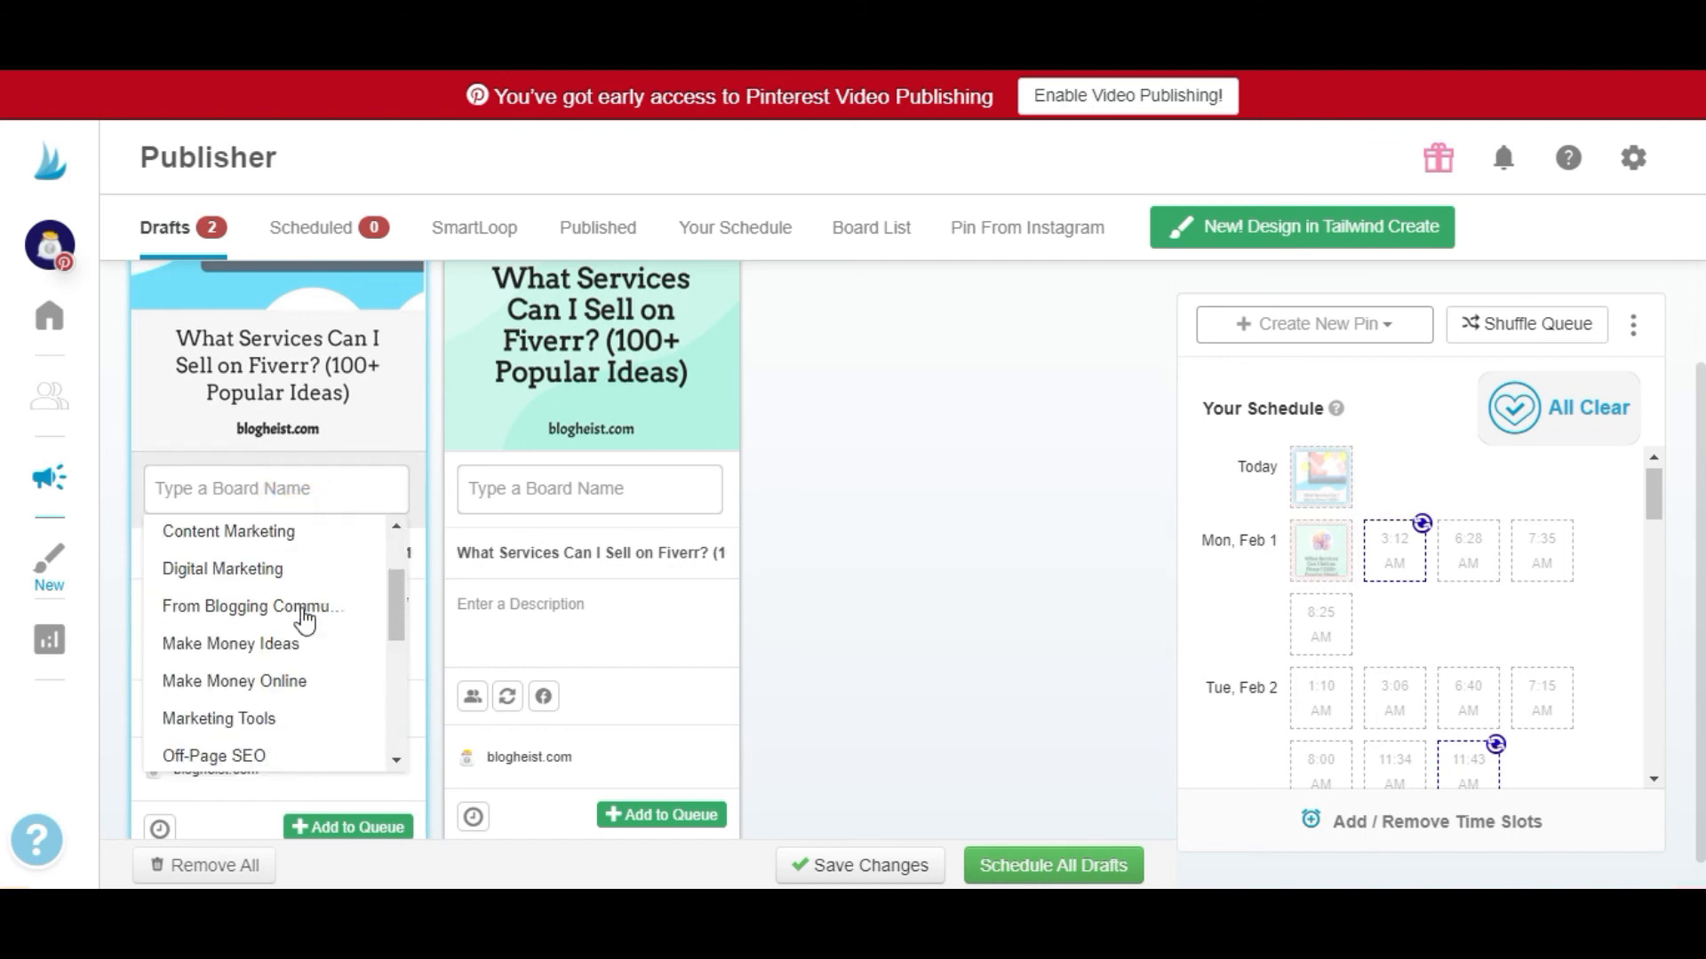
{"action": "left_click", "coordinate": [284, 688]}
Describe the logo pin draft as "Creating logos is one of the popular service that you can sell on Fiverr #Logos #Fiverr".
{"action": "scroll", "coordinate": [284, 685], "scroll_direction": "down", "scroll_amount": 1}
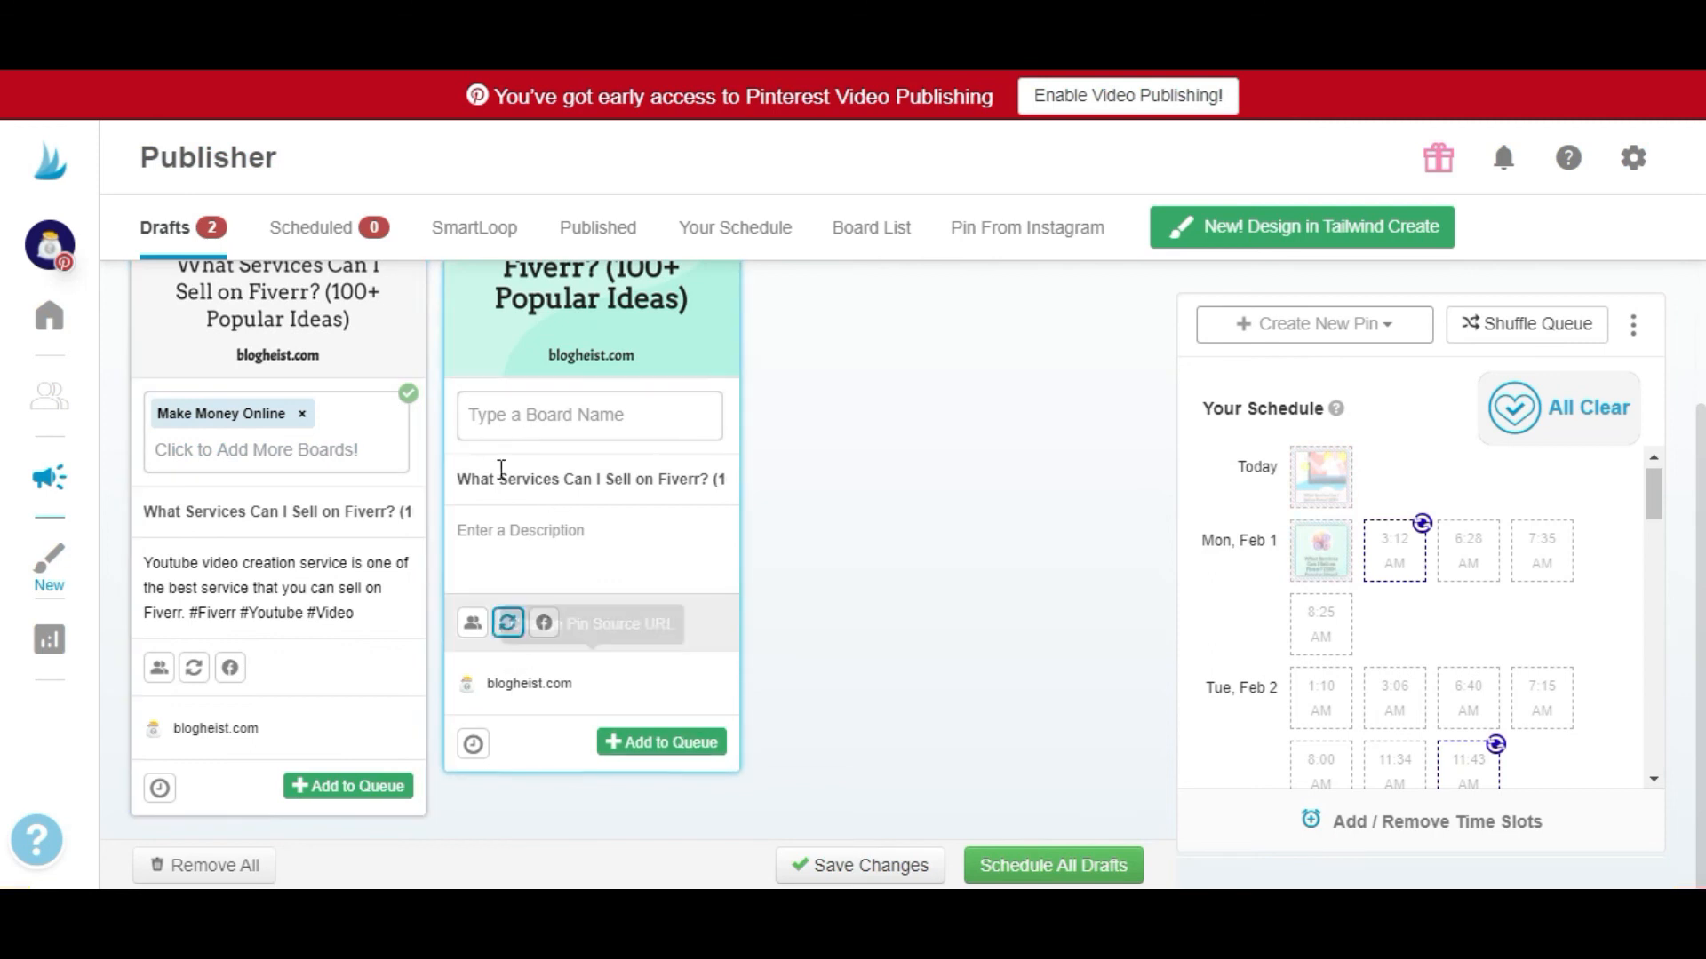
{"action": "scroll", "coordinate": [662, 578], "scroll_direction": "up", "scroll_amount": 5}
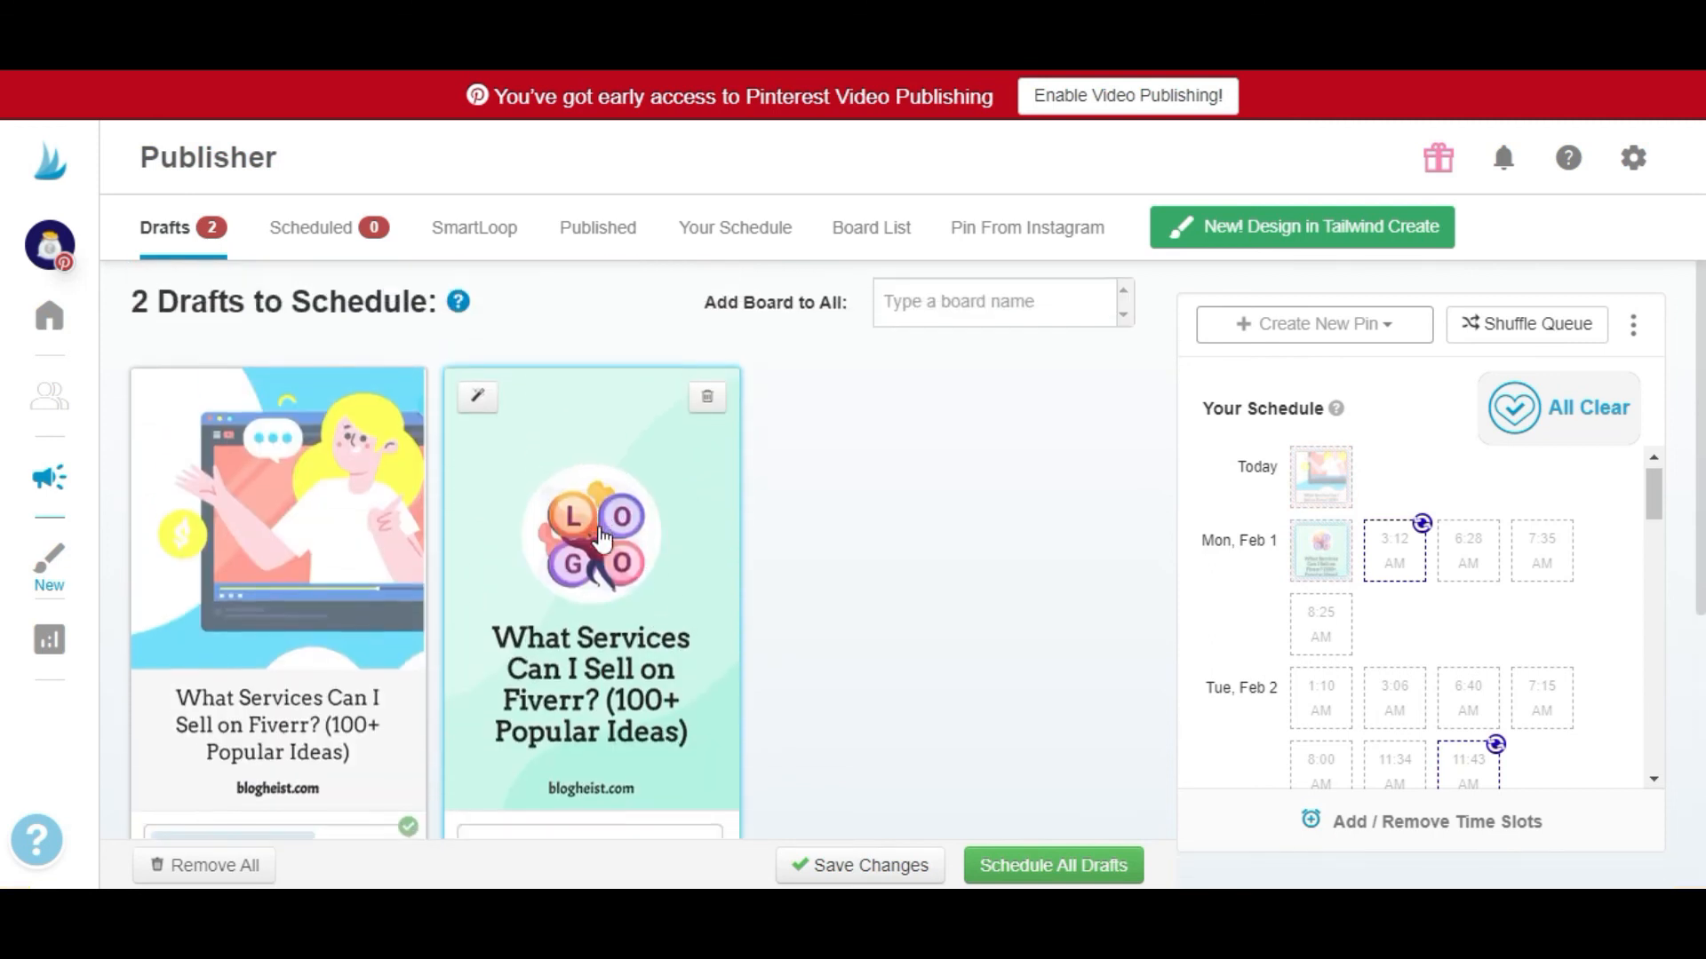
{"action": "scroll", "coordinate": [622, 595], "scroll_direction": "down", "scroll_amount": 5}
{"action": "left_click", "coordinate": [560, 623]}
{"action": "type", "text": "Lo"}
{"action": "key", "text": "BackSpace"}
{"action": "key", "text": "BackSpace"}
{"action": "type", "text": "Creati"}
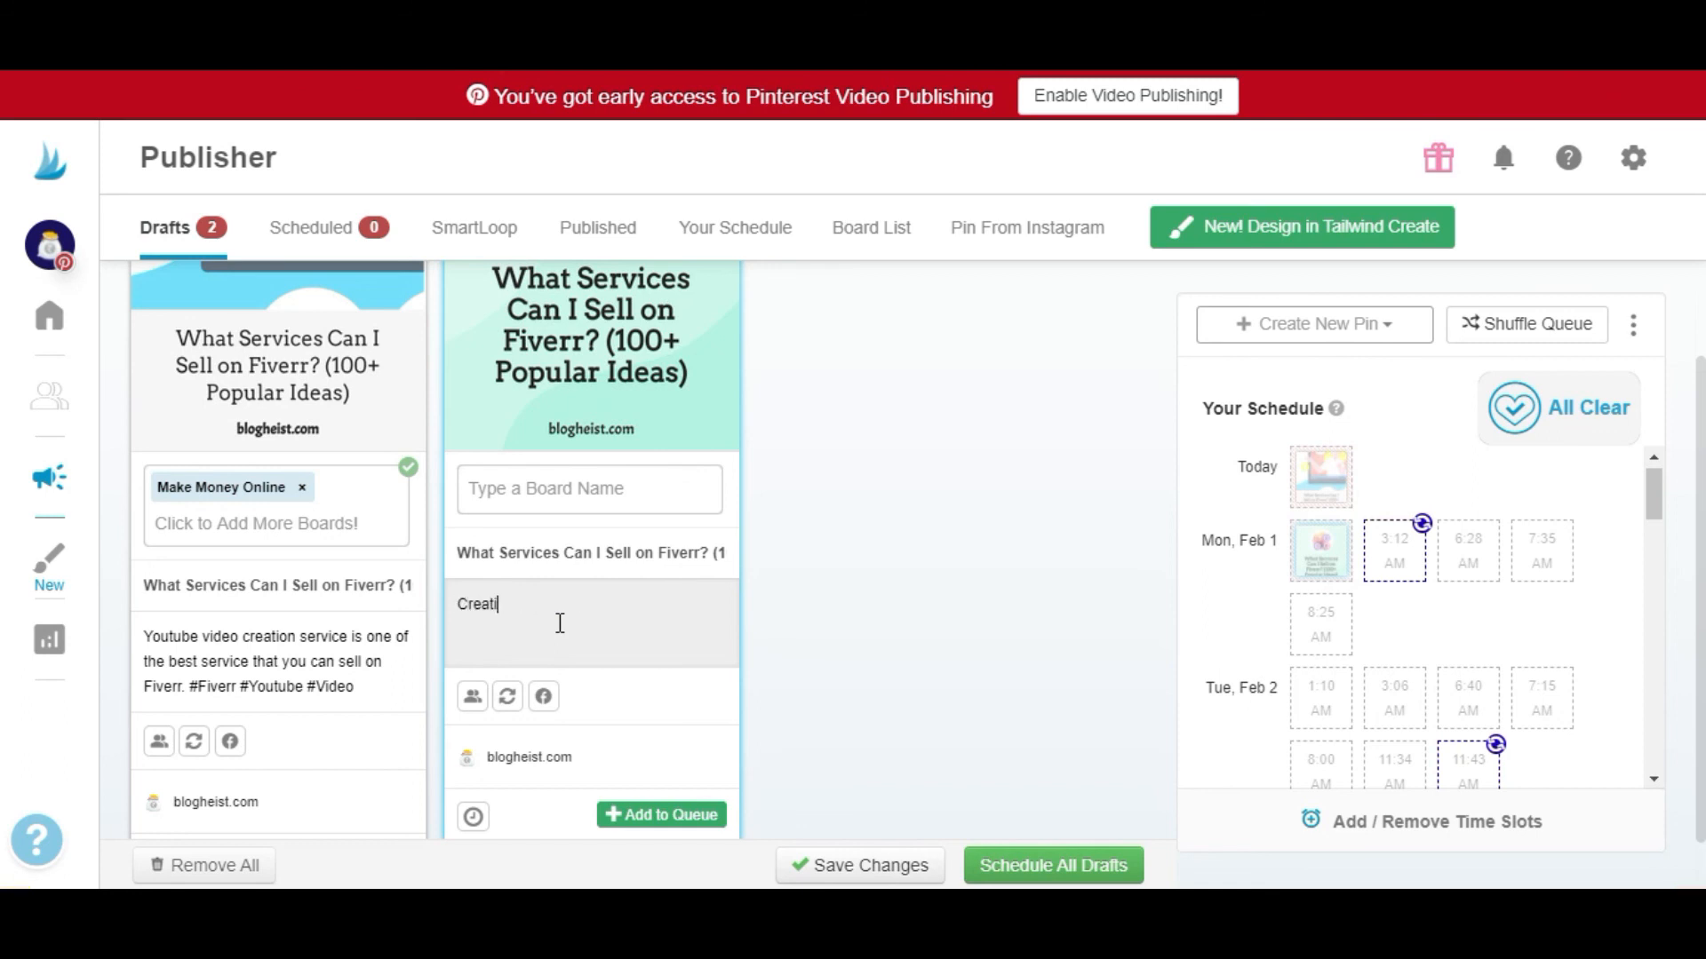
{"action": "type", "text": "ng logo"}
{"action": "key", "text": "BackSpace"}
{"action": "key", "text": "BackSpace"}
{"action": "type", "text": "pppualar servi"}
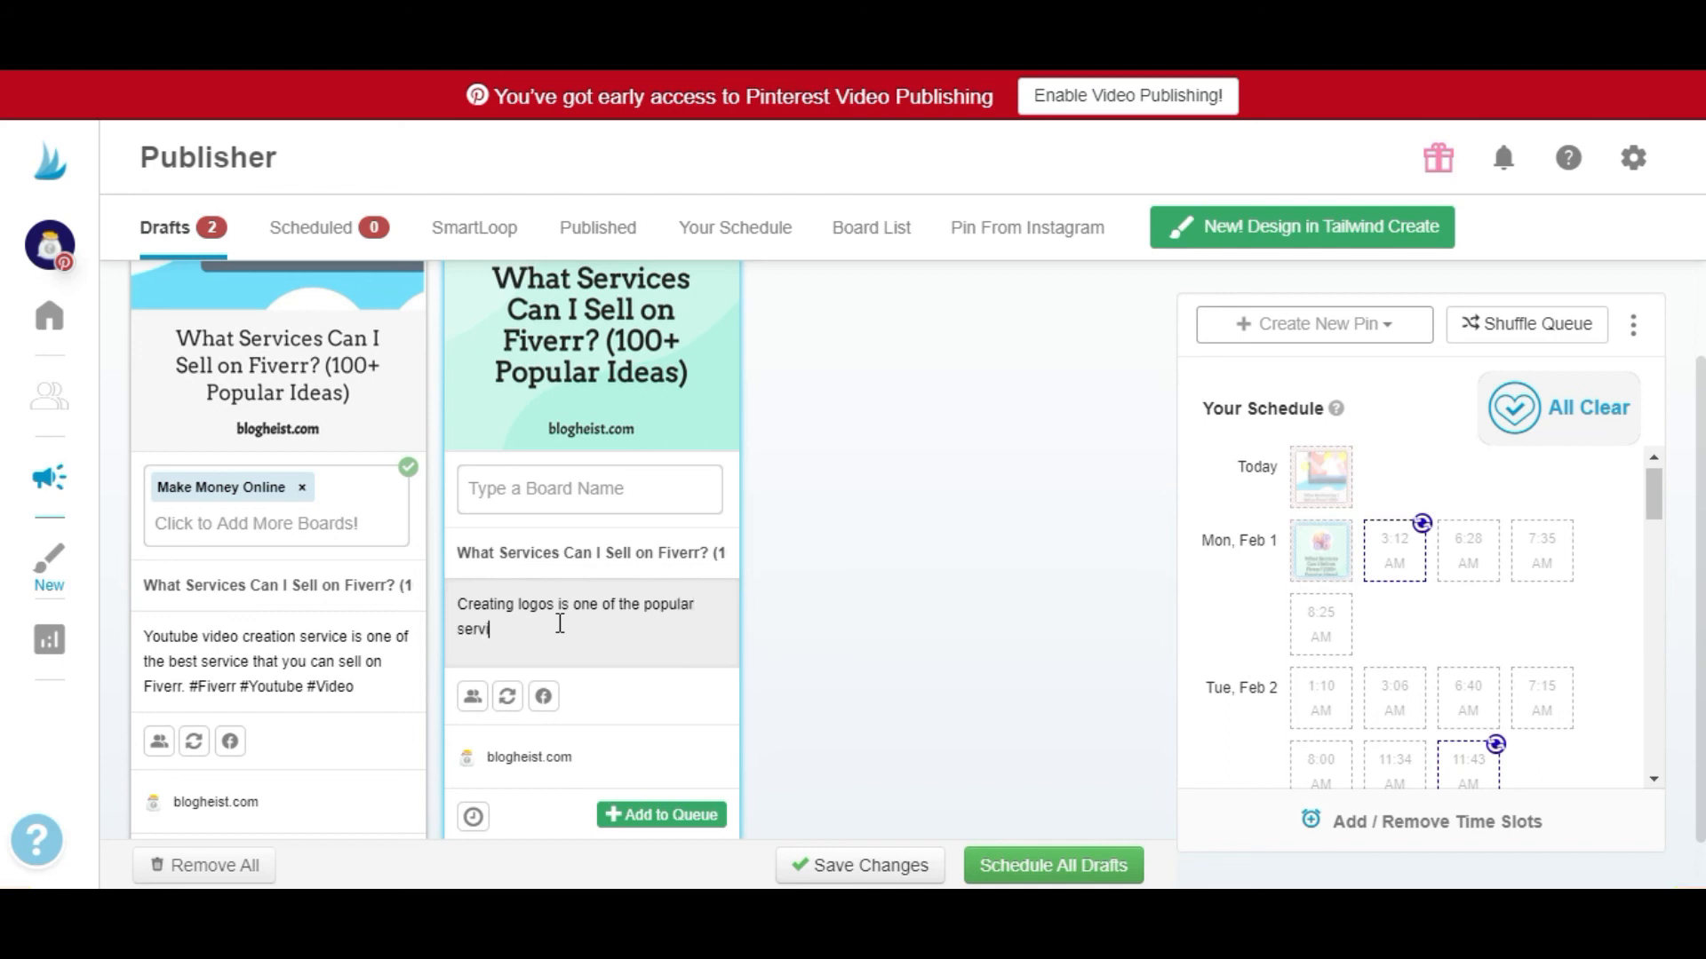
{"action": "type", "text": "ce that you can sell on Fiverr #Logos #Fiverr"}
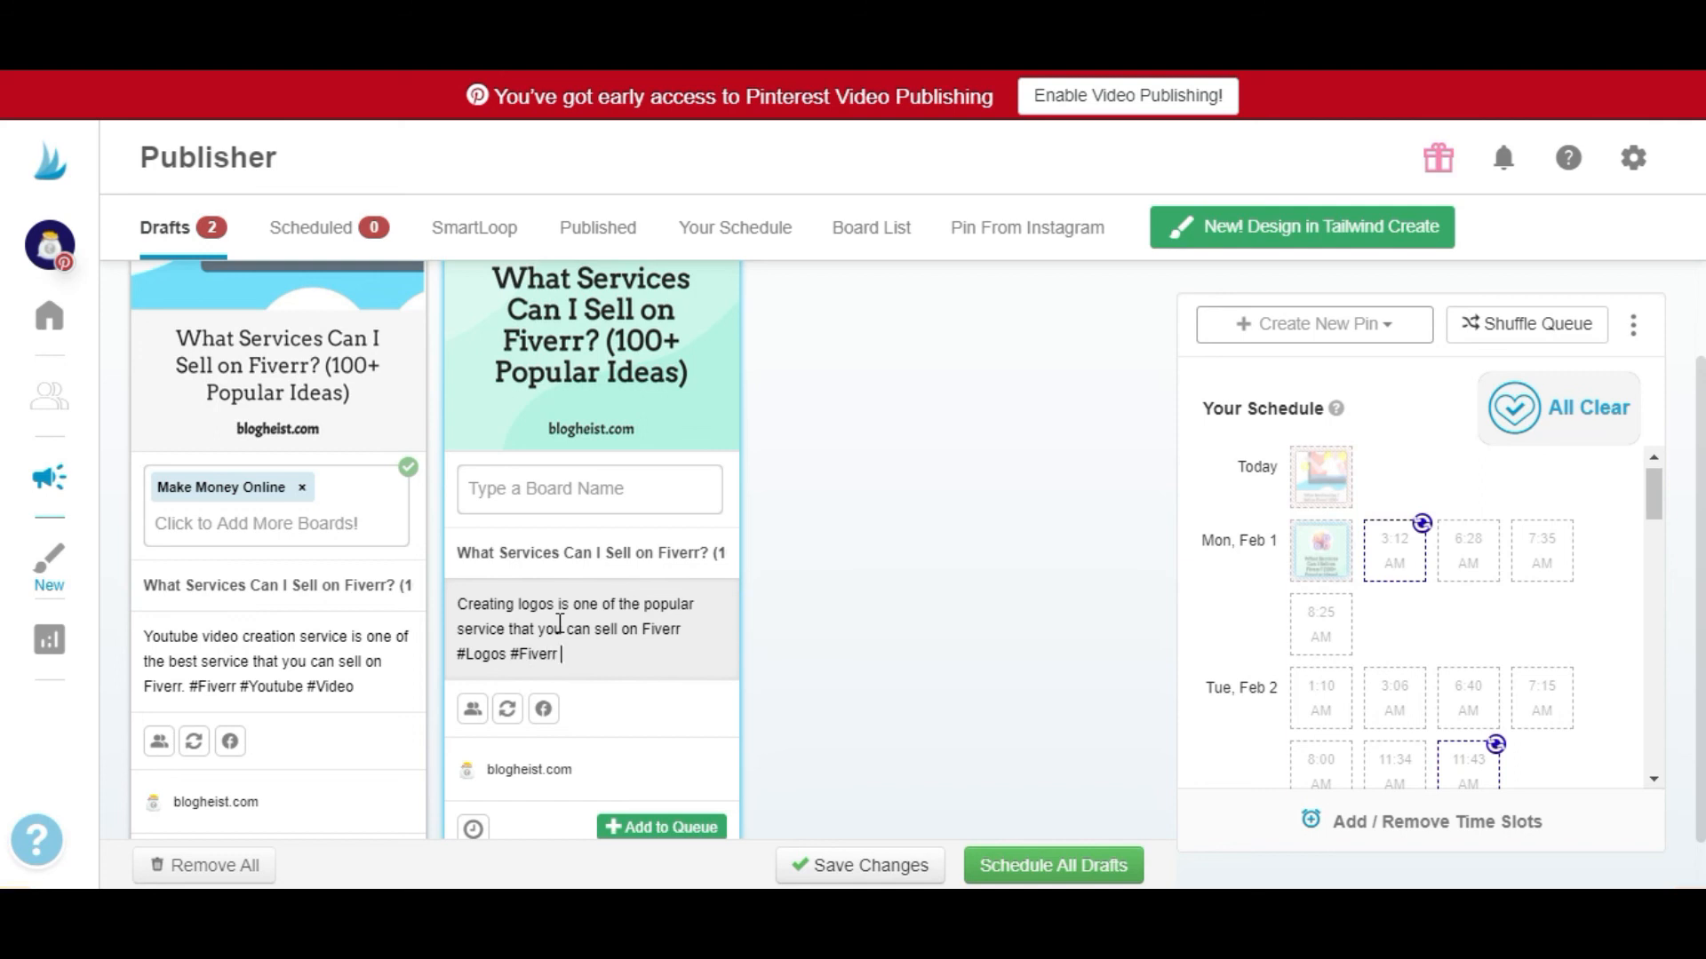
Assign the logo pin draft to the Make Money Online board.
{"action": "left_click", "coordinate": [573, 489]}
{"action": "scroll", "coordinate": [638, 698], "scroll_direction": "down", "scroll_amount": 1}
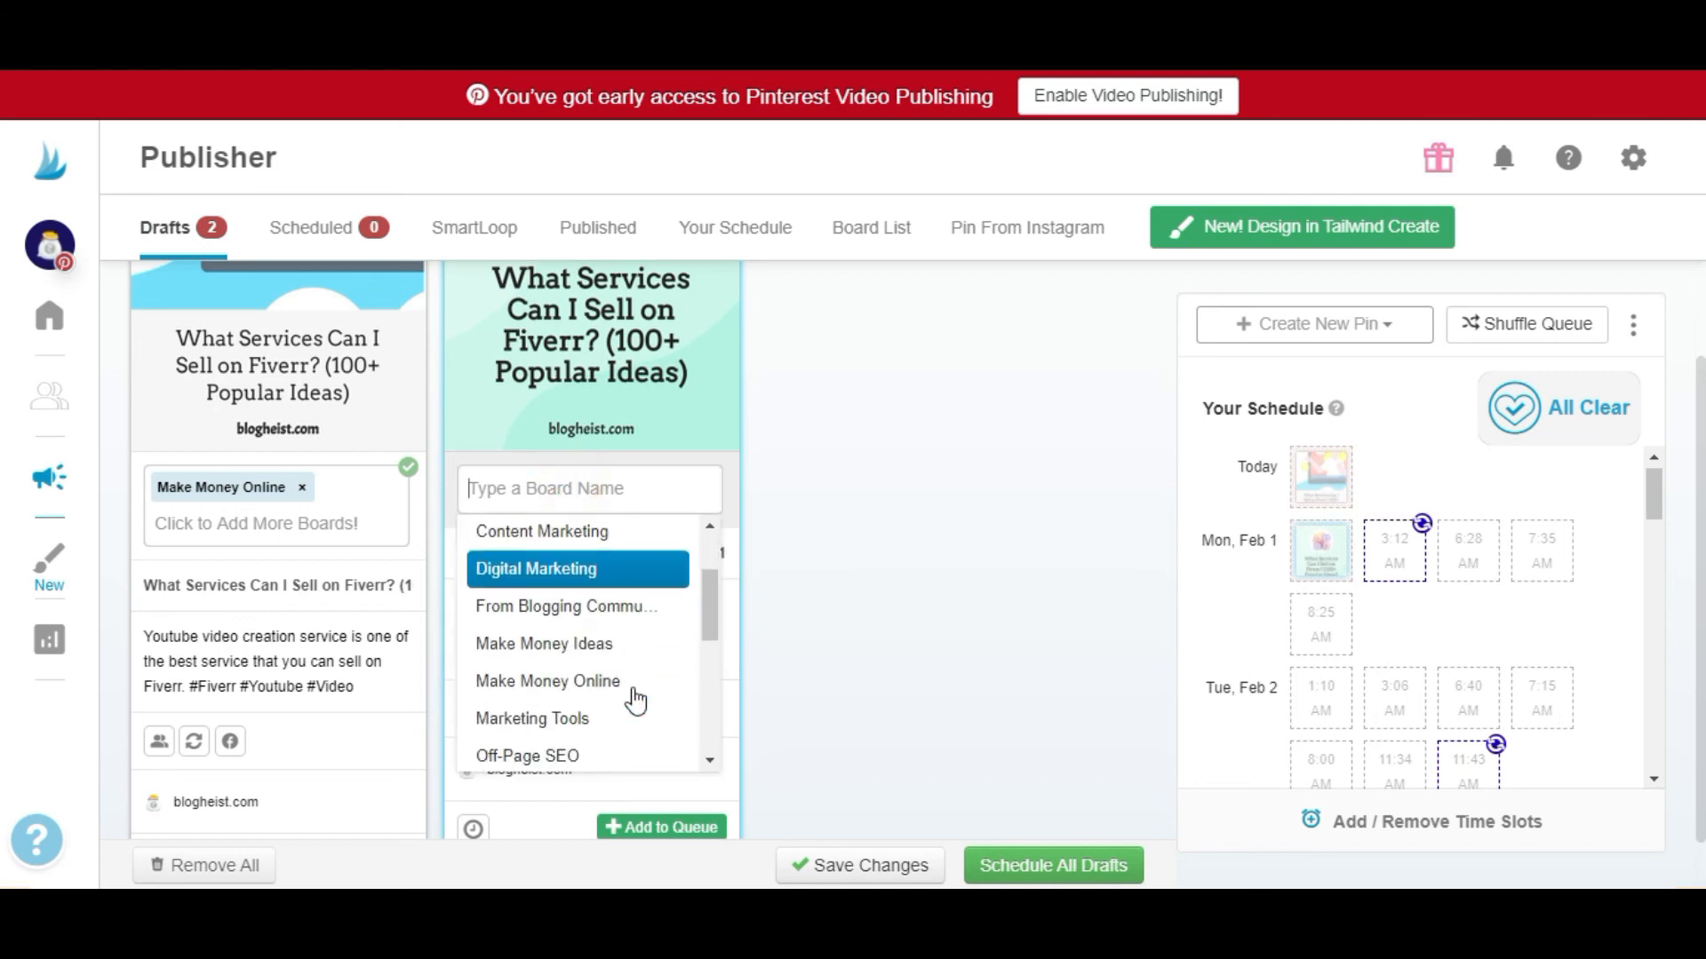
{"action": "left_click", "coordinate": [613, 682]}
{"action": "left_click", "coordinate": [838, 637]}
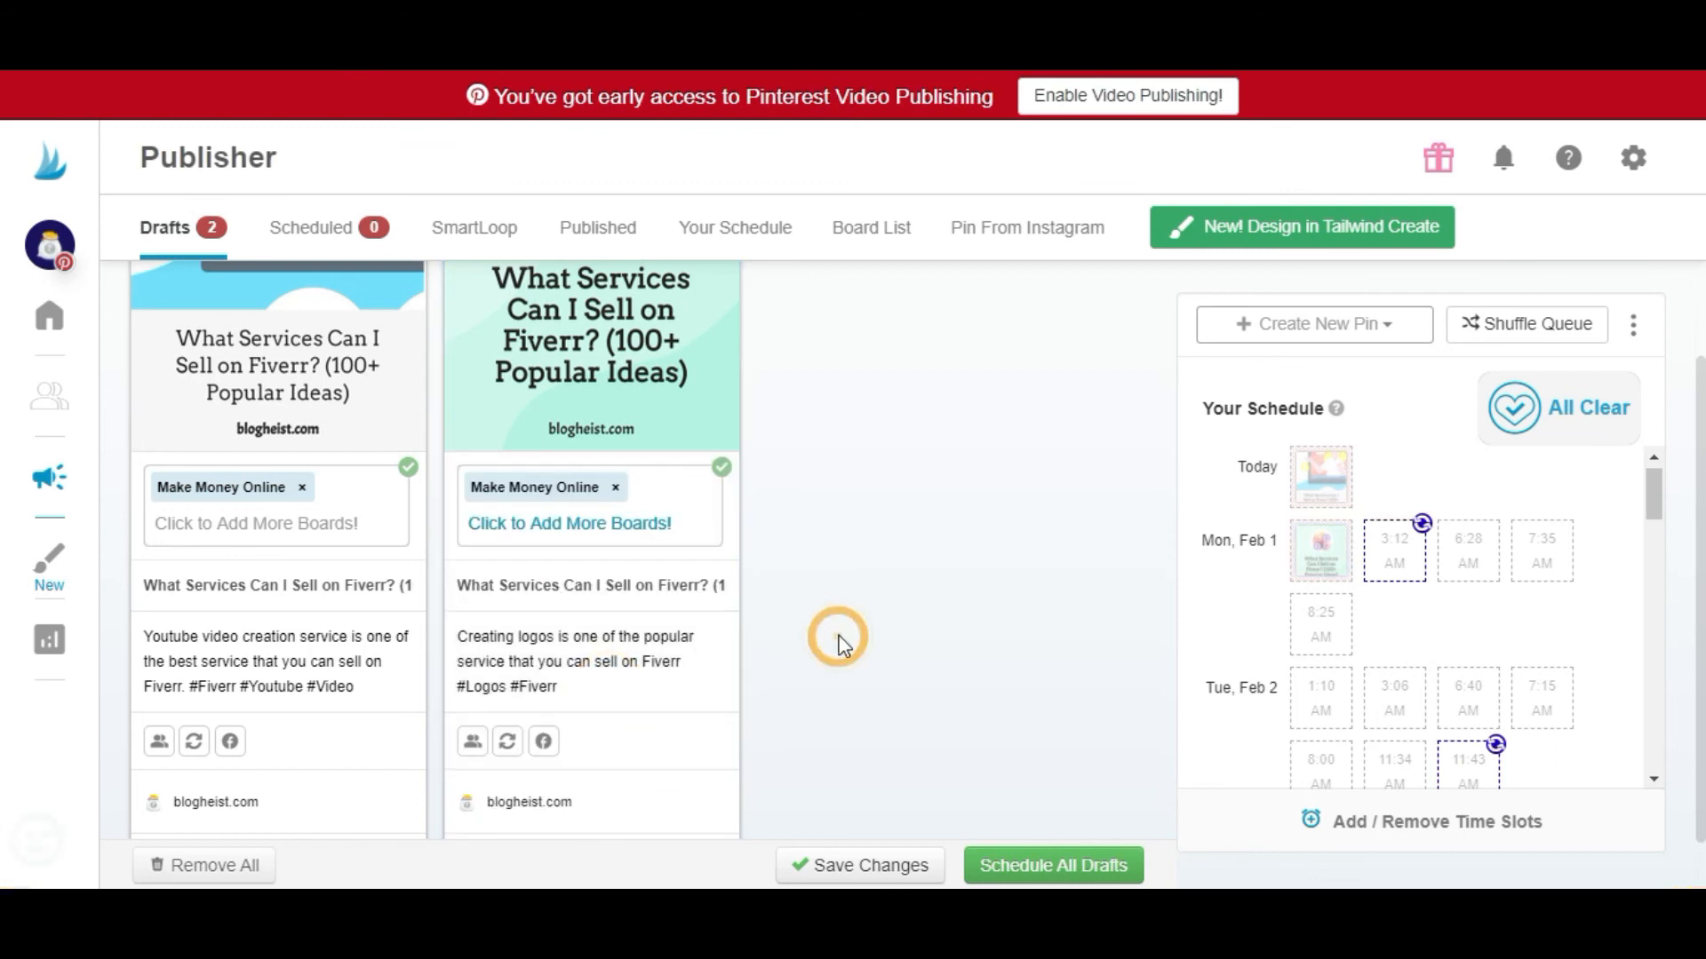
Schedule all pin drafts, and shuffle the queue of scheduled pins.
{"action": "scroll", "coordinate": [839, 640], "scroll_direction": "down", "scroll_amount": 1}
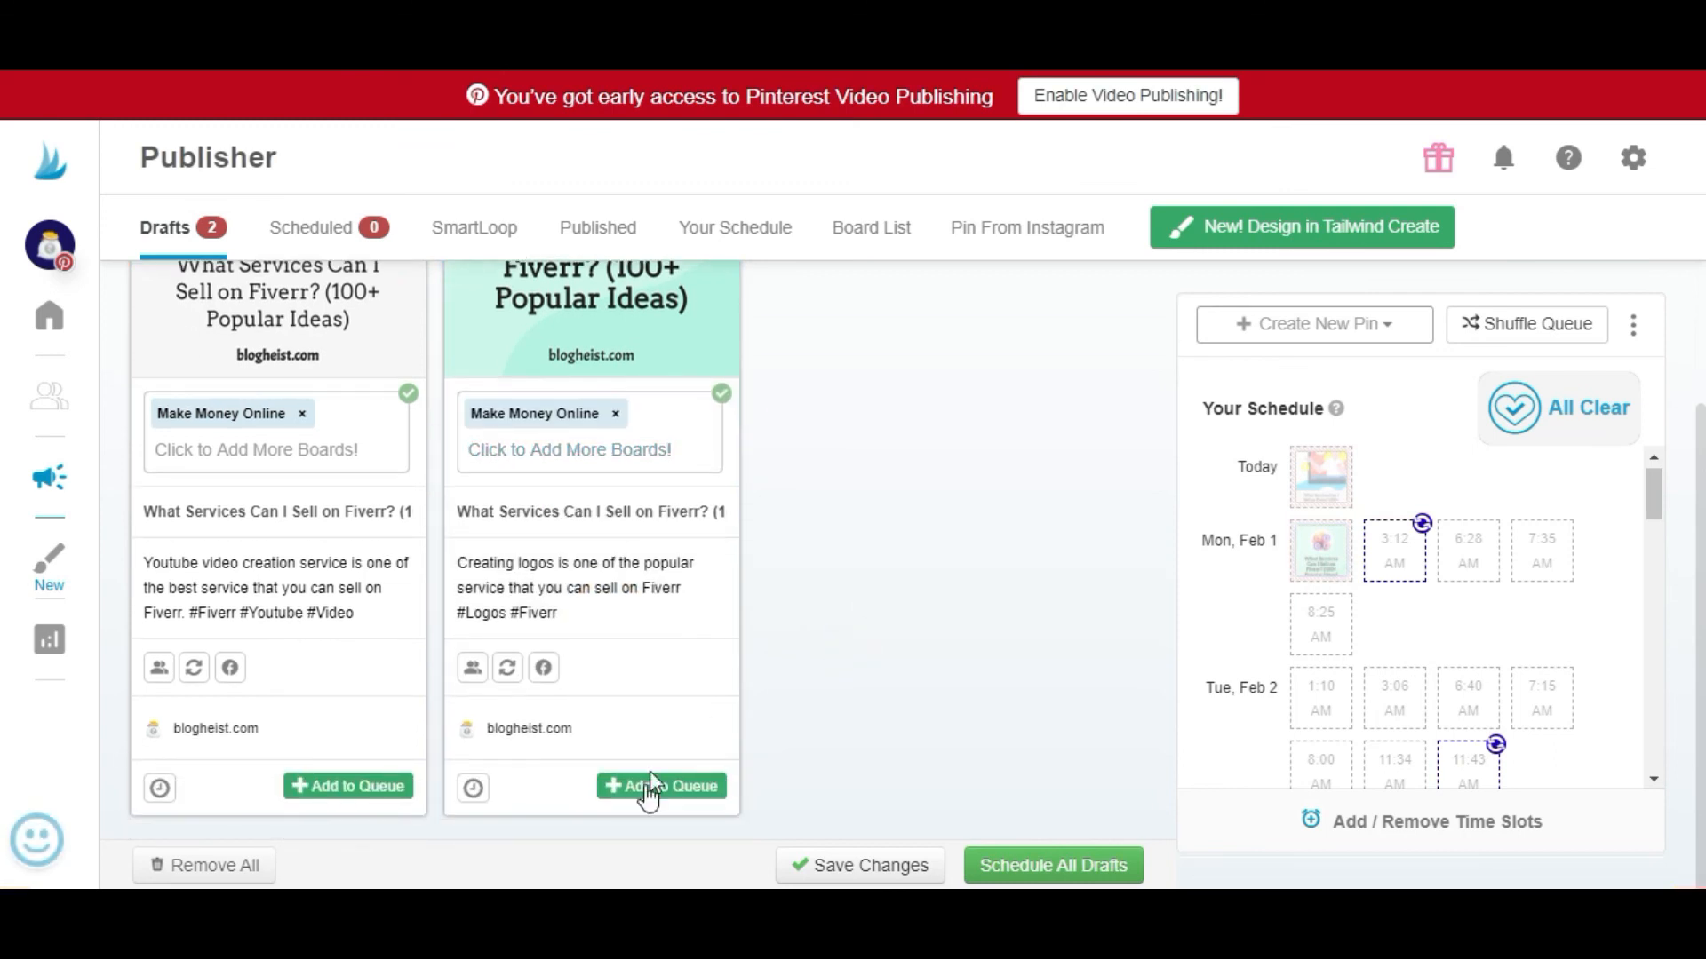
{"action": "left_click", "coordinate": [1045, 867]}
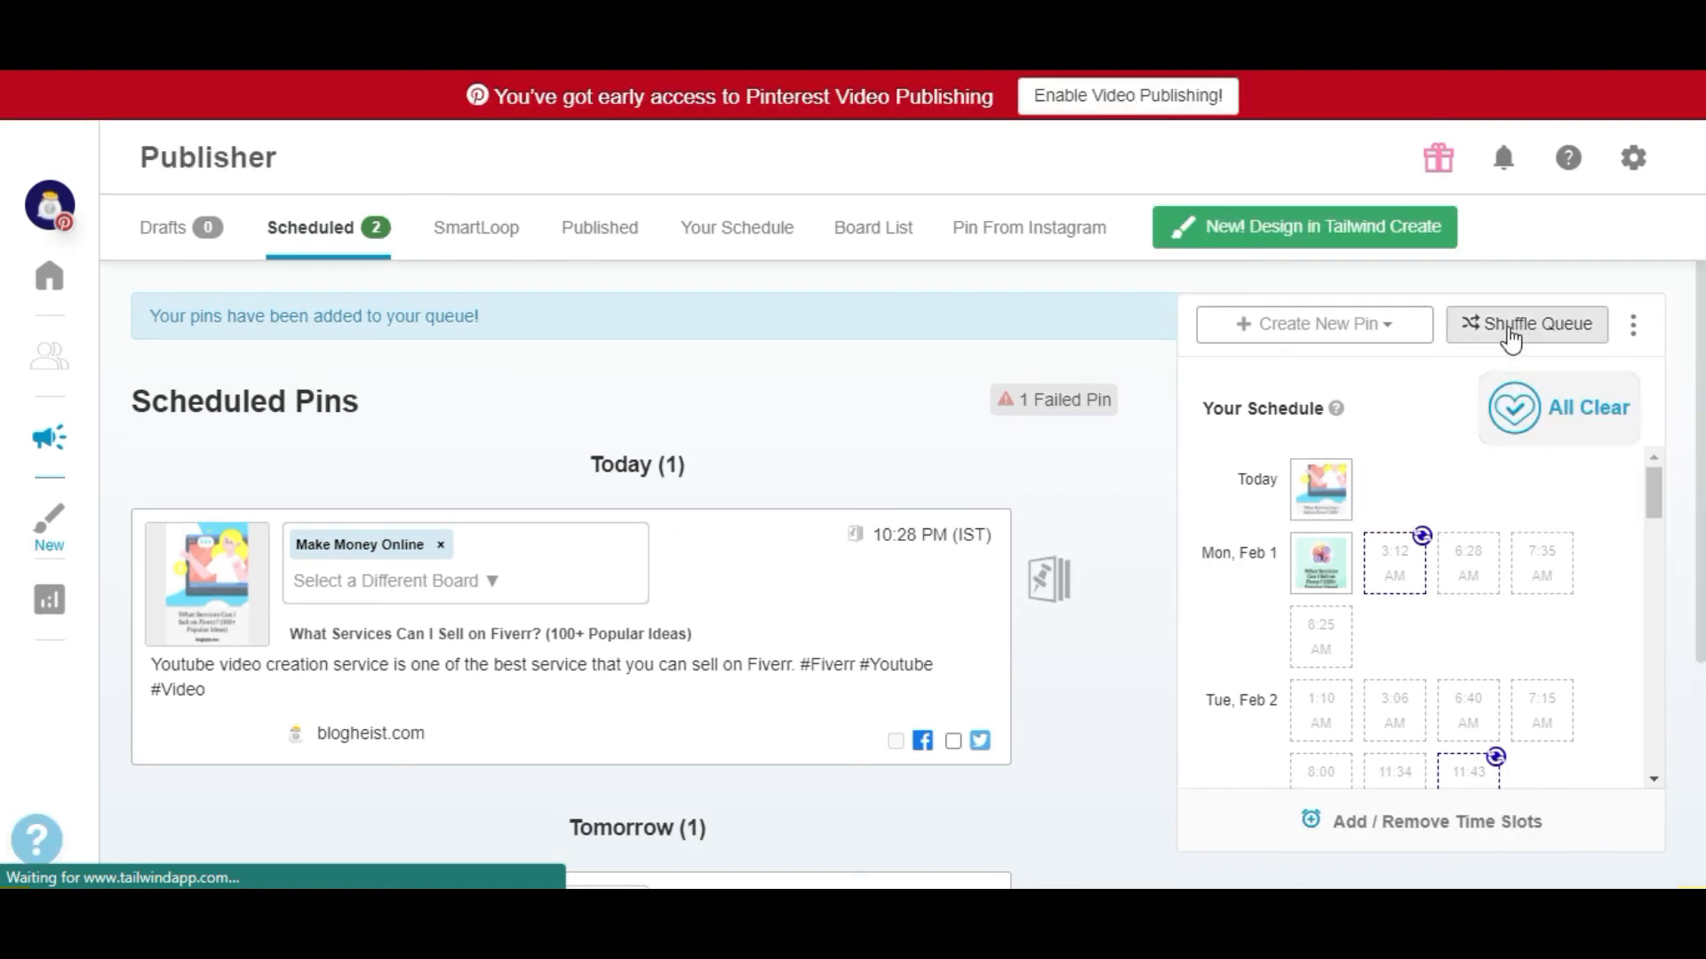
{"action": "left_click", "coordinate": [1504, 327]}
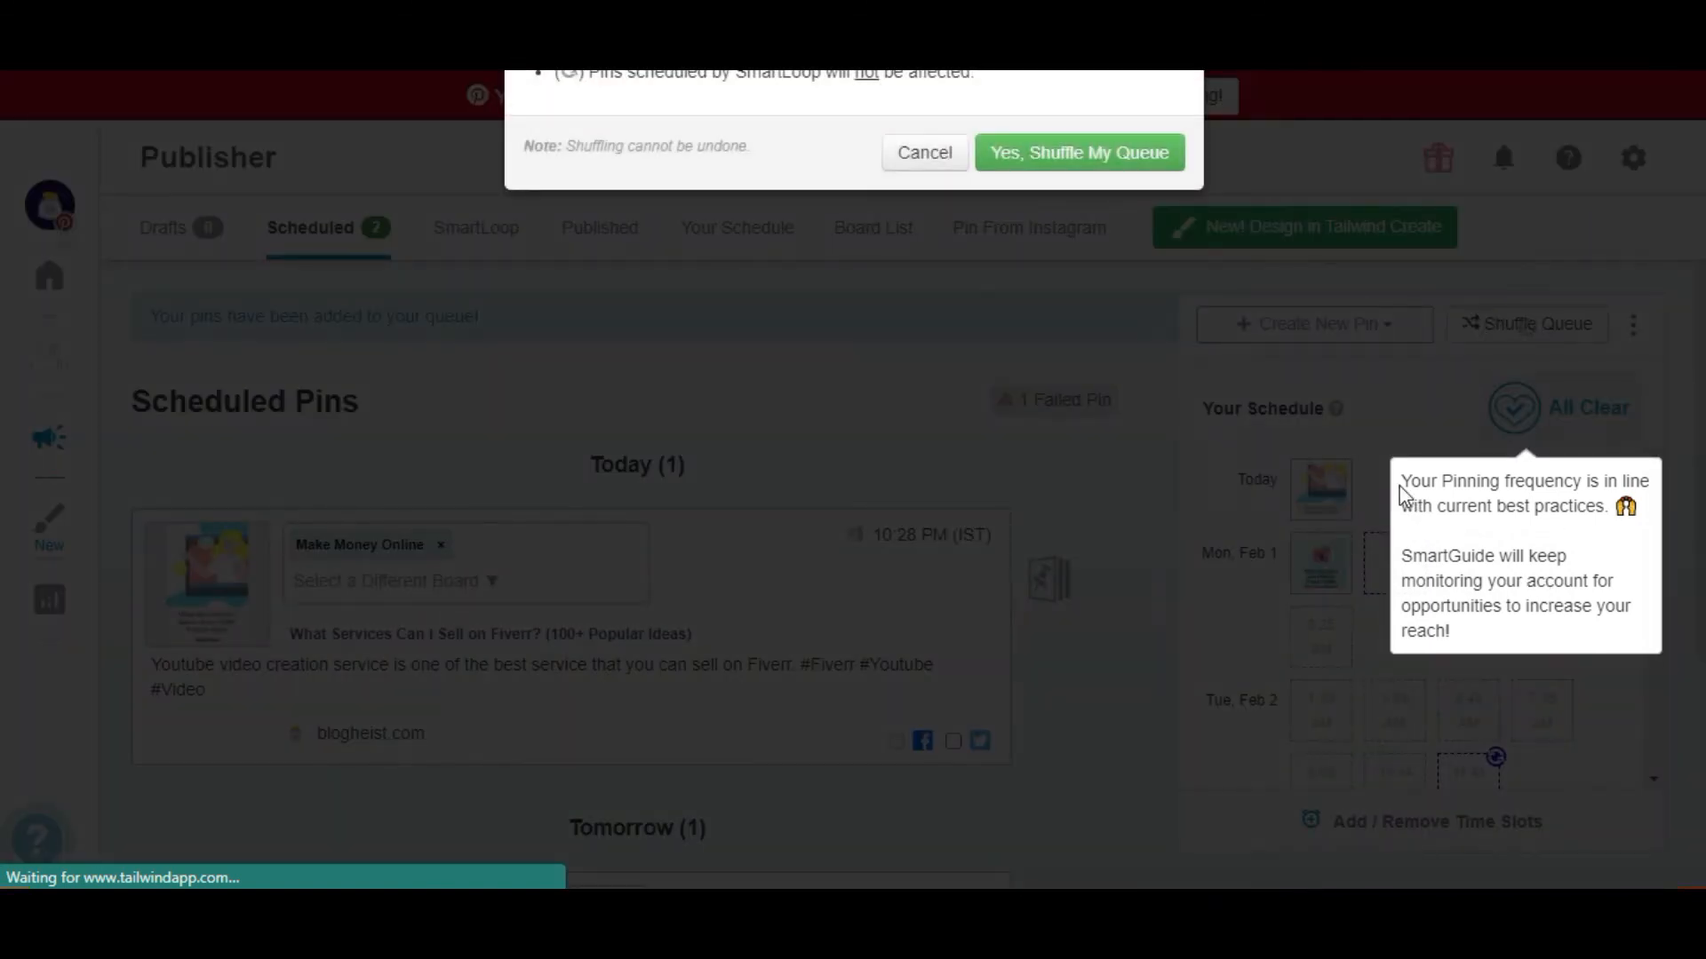
{"action": "left_click", "coordinate": [1067, 156]}
{"action": "left_click", "coordinate": [1104, 437]}
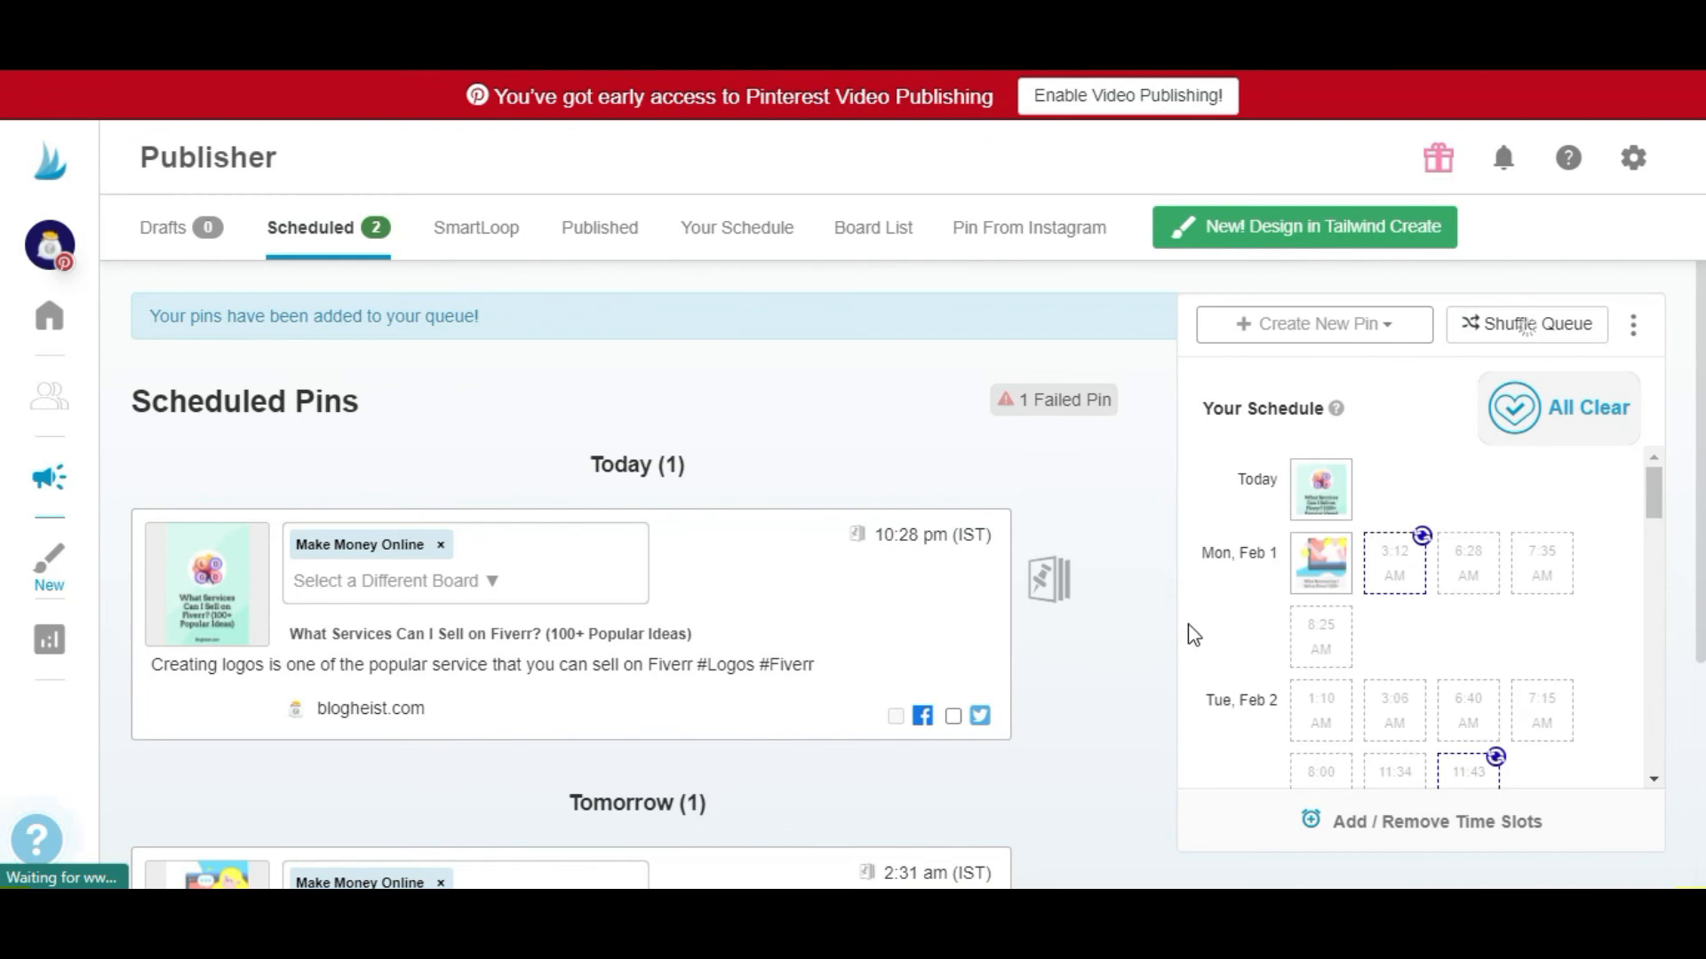
{"action": "mouse_move", "coordinate": [1321, 569]}
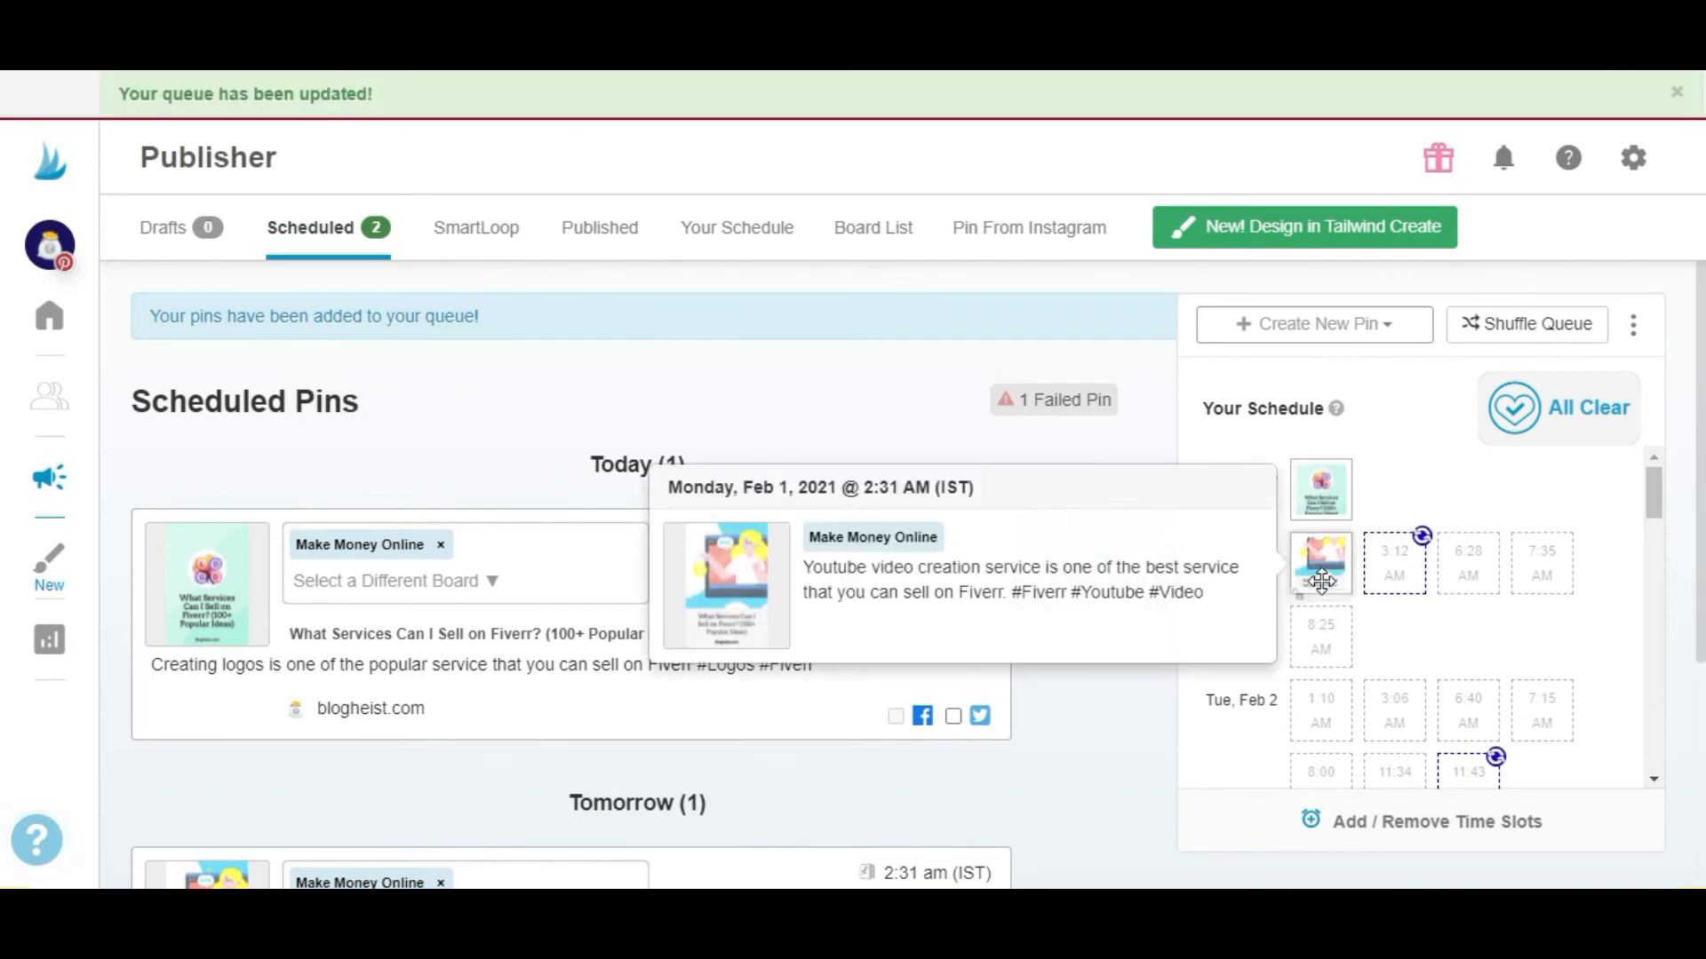